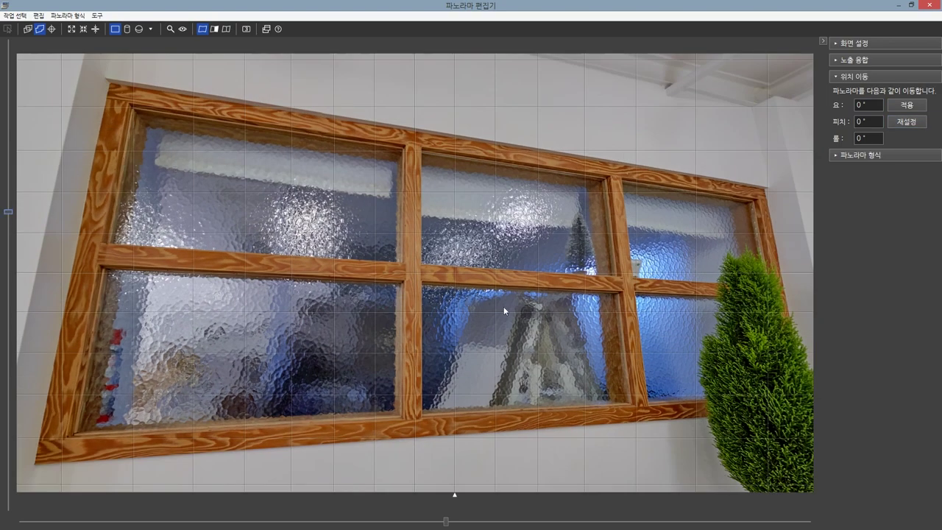
- Copy the horizontal field of view from the panorama format settings
left_click(835, 155)
double_click(870, 127)
right_click(870, 127)
left_click(809, 152)
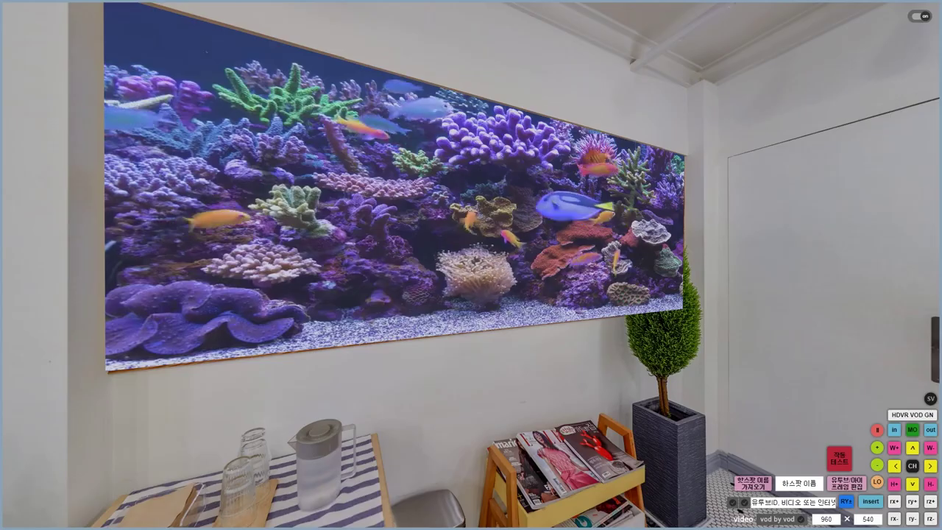
- Switch to the panorama tour, show the distorted-hotspot value form and enter pic/img01.png as the extracted image address
left_click(919, 16)
left_click_drag(772, 269, 395, 232)
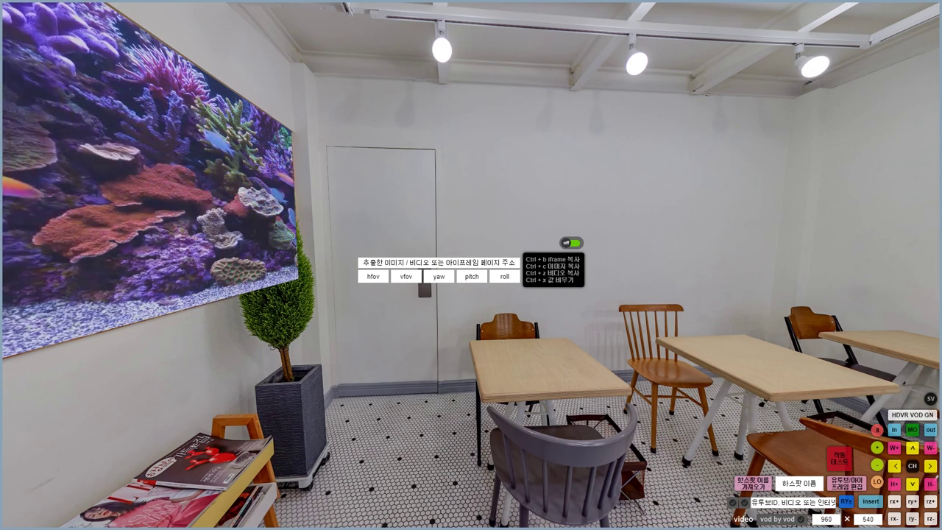
left_click(426, 262)
type("pic/")
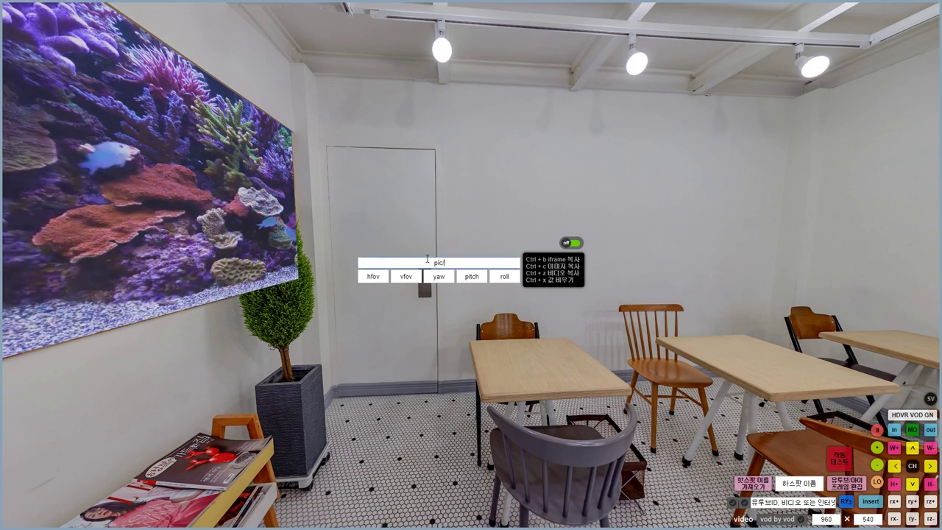
type("img01.png")
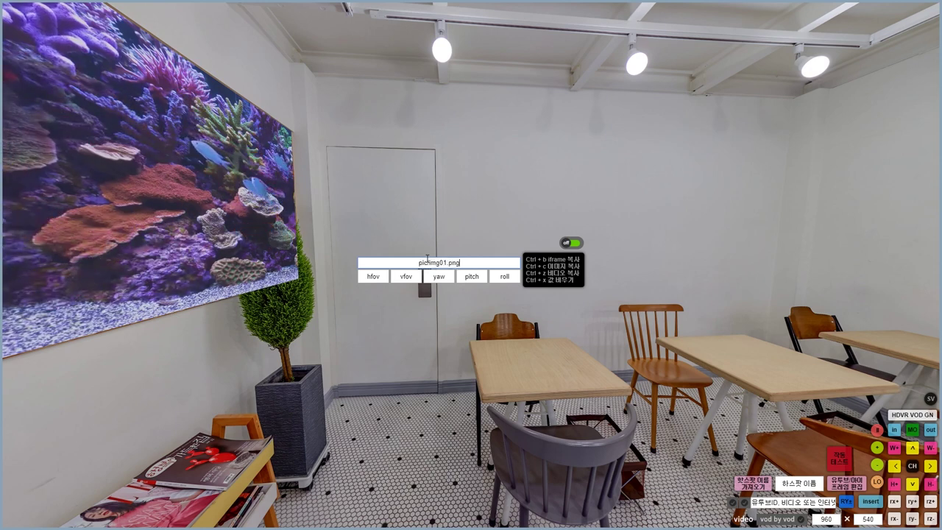
- Transfer the field of view from the panorama editor into the tour's value form: hfov 96.9517 and vfov 66.0968
left_click(378, 277)
type("99.8177")
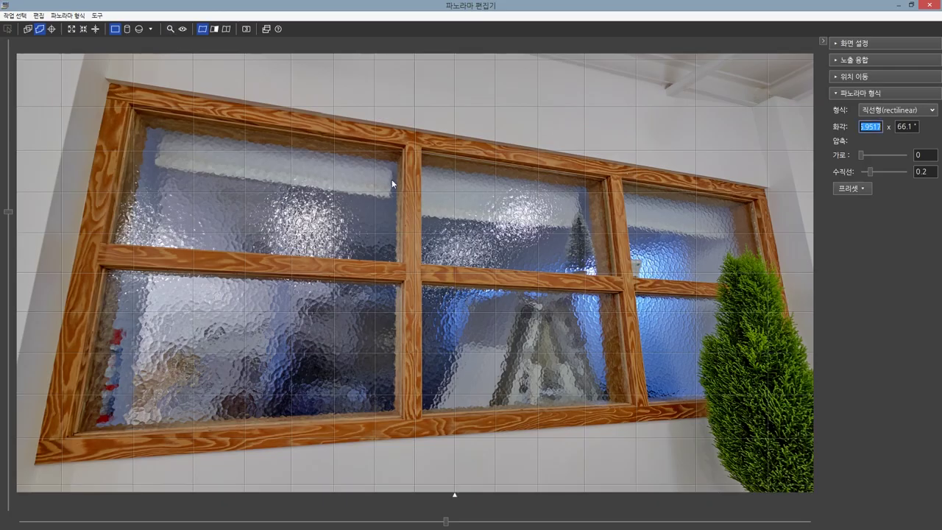
key("Tab")
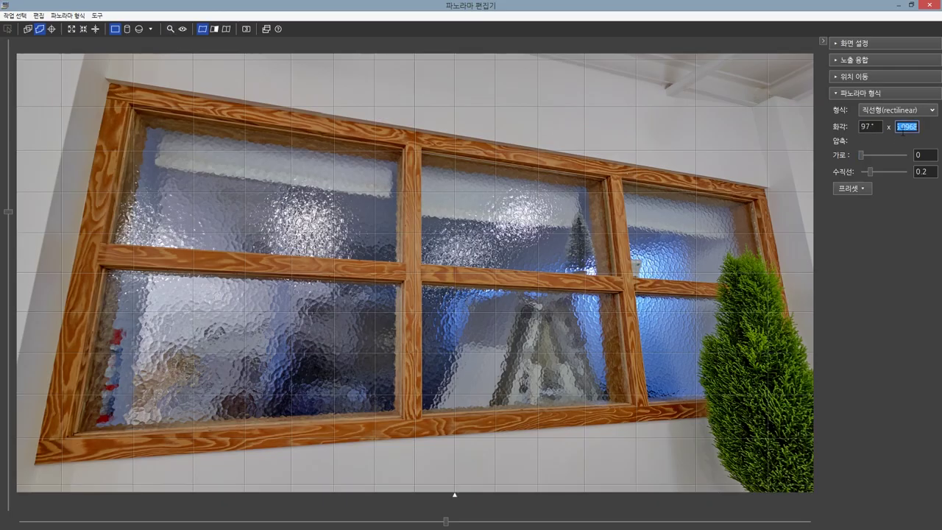
right_click(903, 128)
left_click(817, 157)
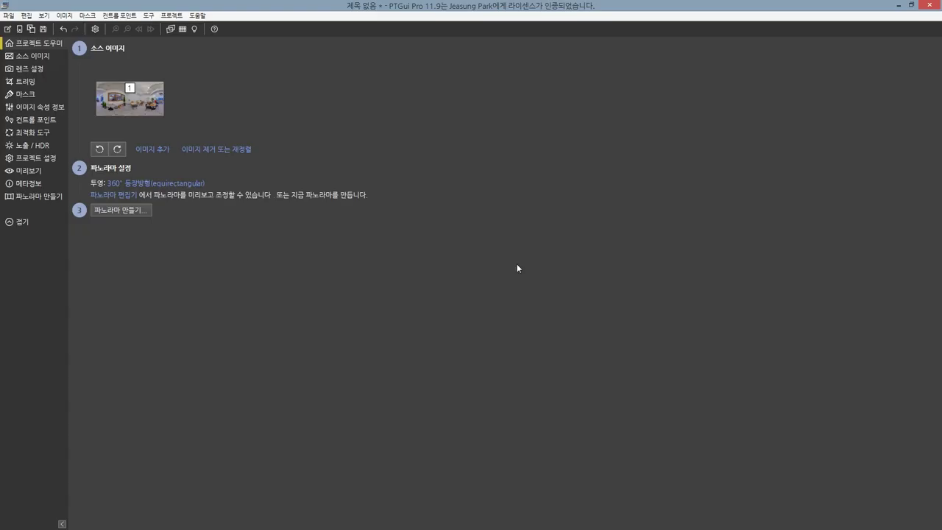
- Transfer yaw 73.8024, pitch -3.28929 and roll -10.5025 from PTGui's image parameters into the tour's hotspot value form
left_click(37, 107)
double_click(220, 75)
right_click(228, 76)
left_click(252, 82)
double_click(220, 76)
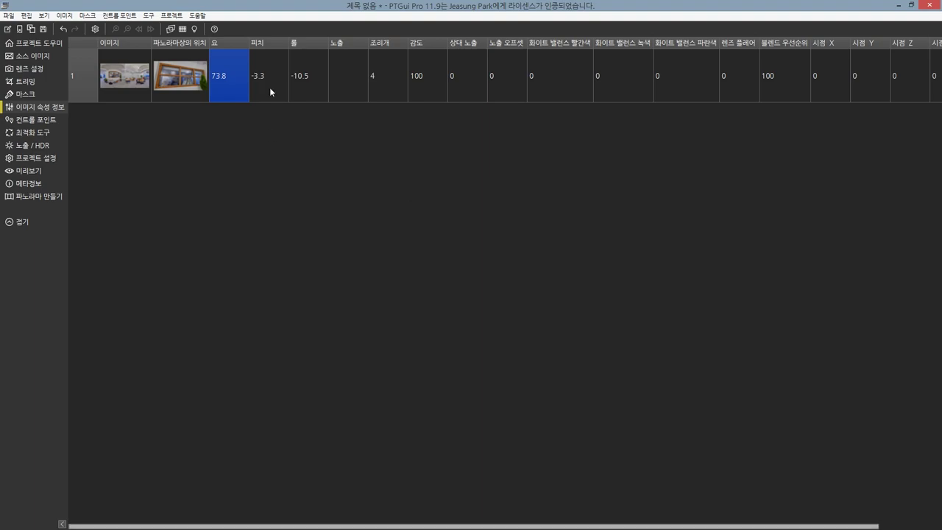
double_click(270, 92)
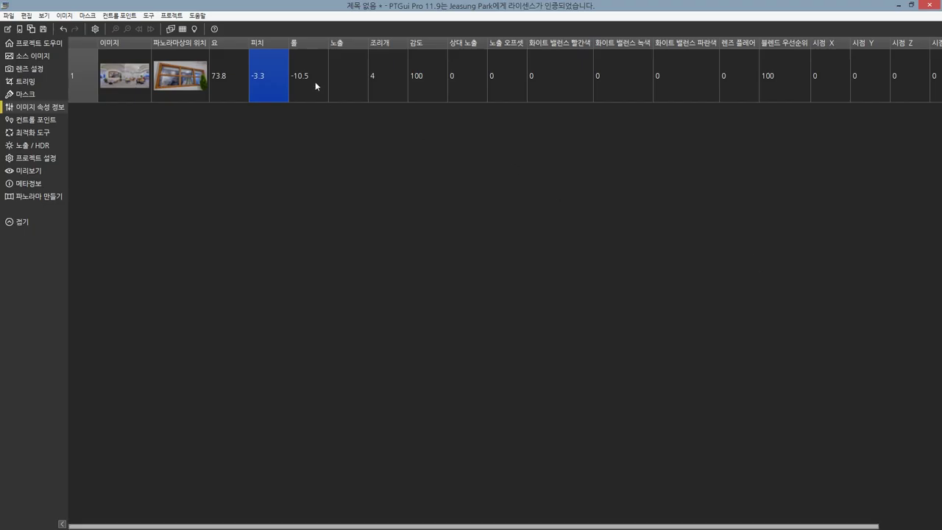
double_click(310, 77)
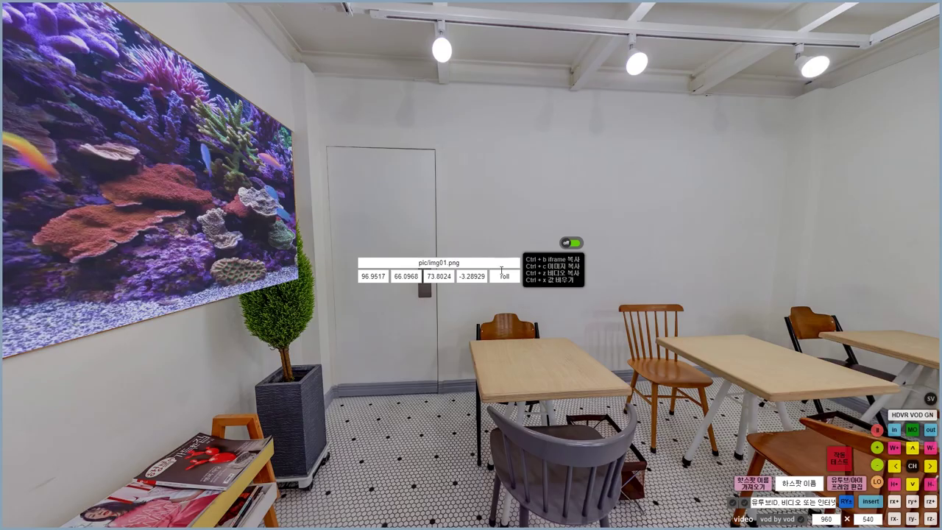
key("ctrl+v")
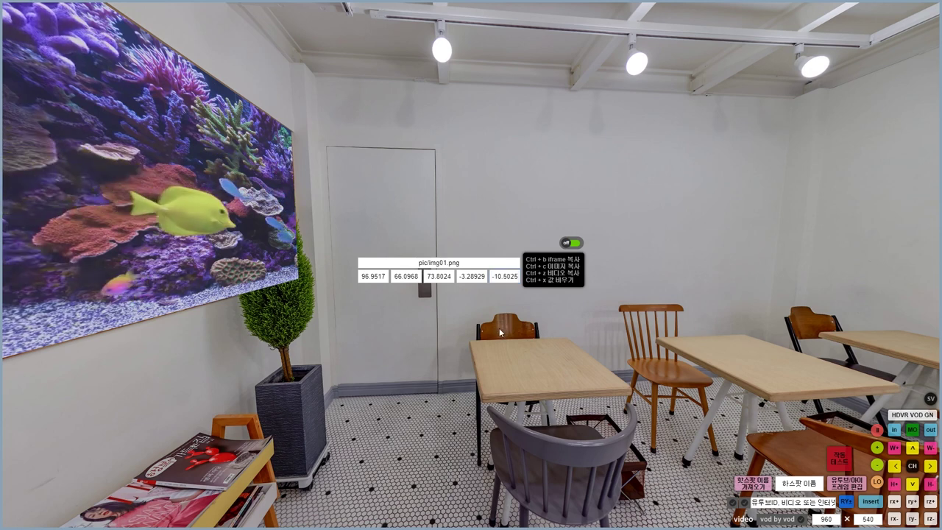
- Copy the hotspot code generated from the entered values and paste it on a new line below the vod01 hotspot in tour.xml
key("ctrl+z")
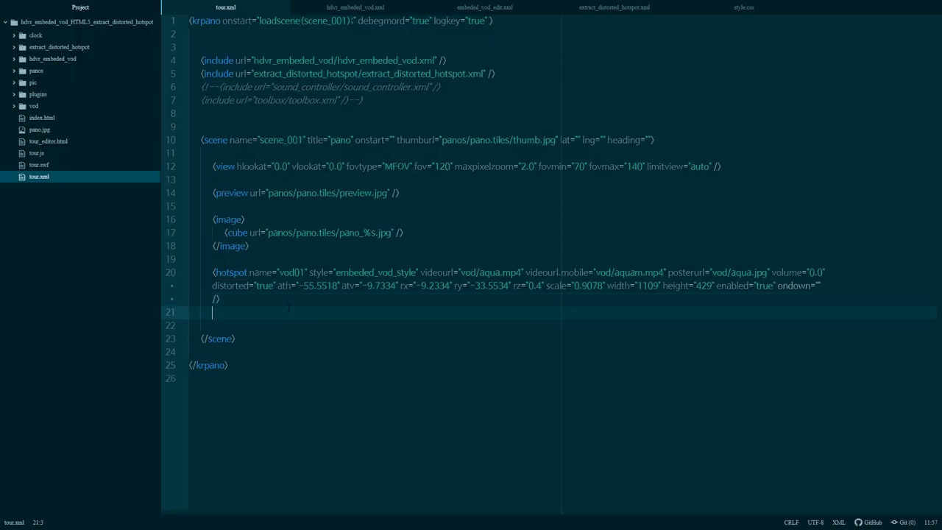
key("Return")
key("ctrl+v")
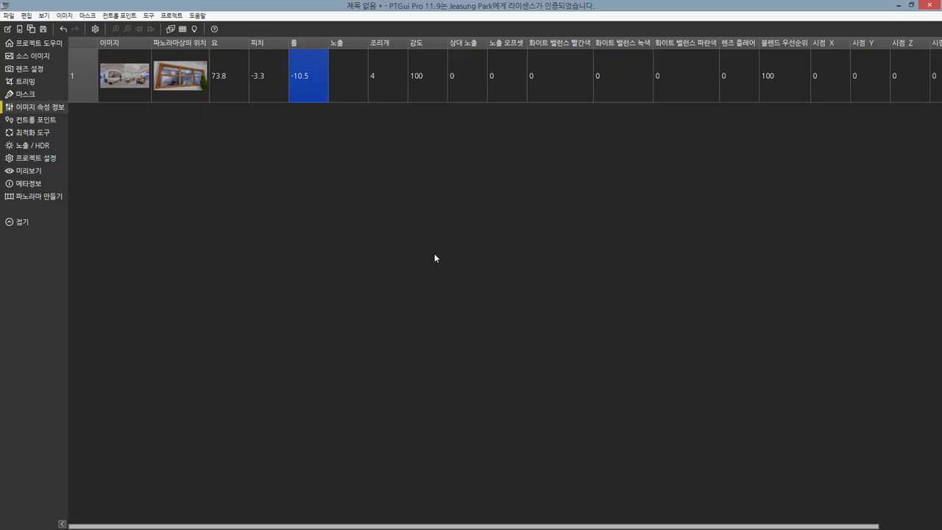
- In PTGui, name the output file pano2 and create the panorama
left_click(35, 196)
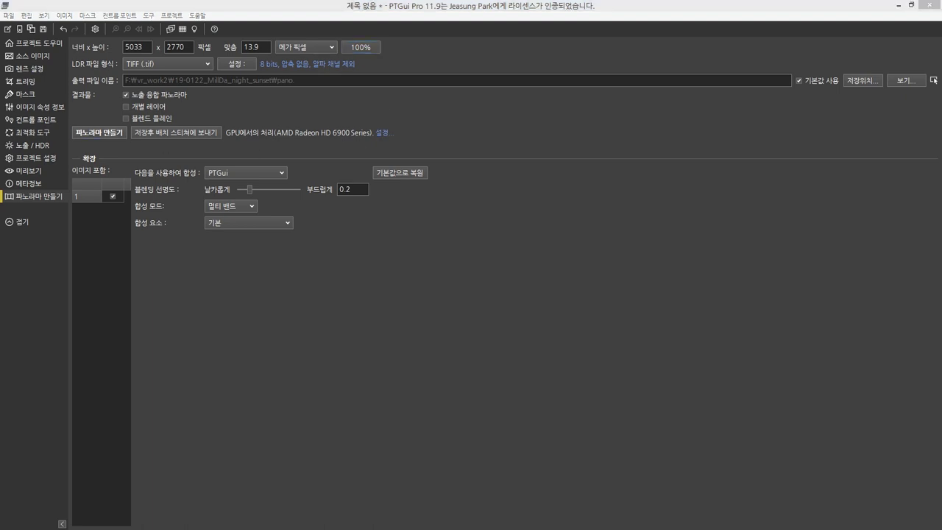
left_click(316, 80)
left_click(316, 80)
key("BackSpace")
type("2")
left_click(89, 134)
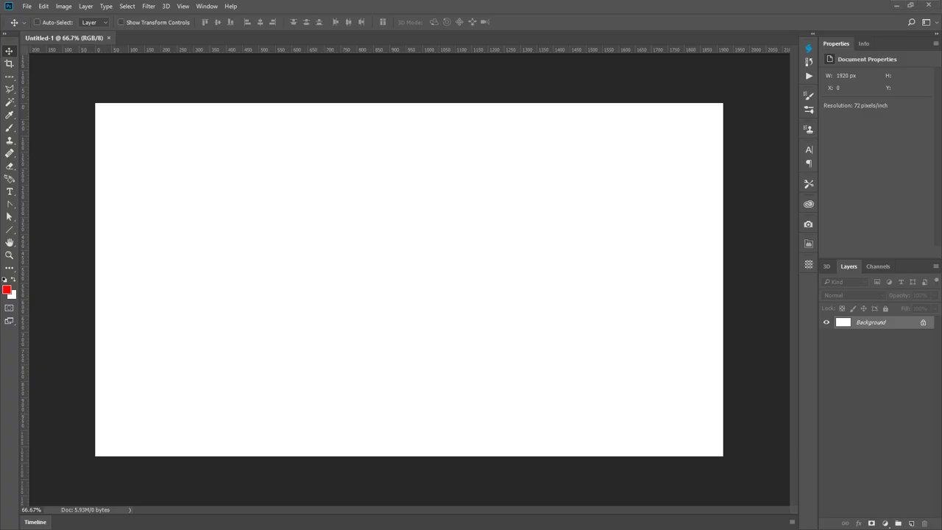
- Open pano2.tif in Photoshop, resize it to 1200 pixels wide and view it at 100%
left_click_drag(367, 3, 368, 37)
left_click(64, 6)
left_click(74, 75)
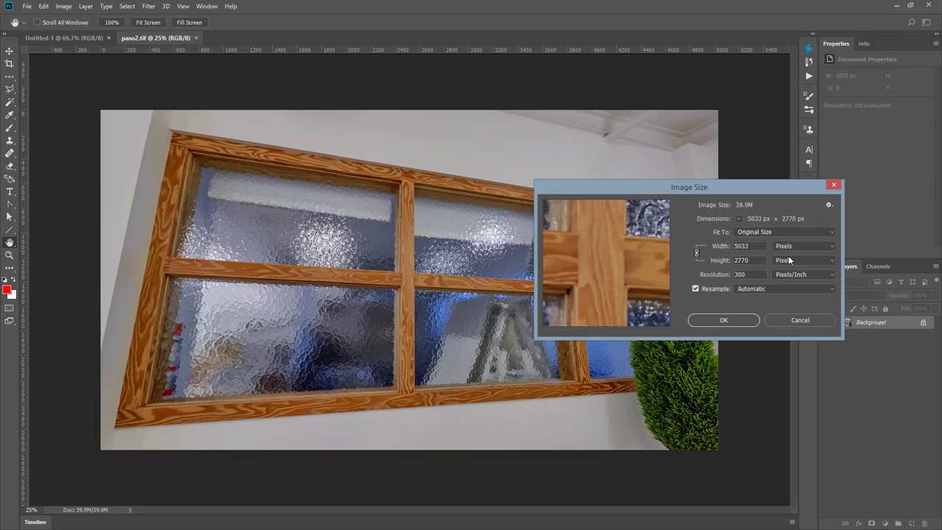
type("1200")
left_click(723, 319)
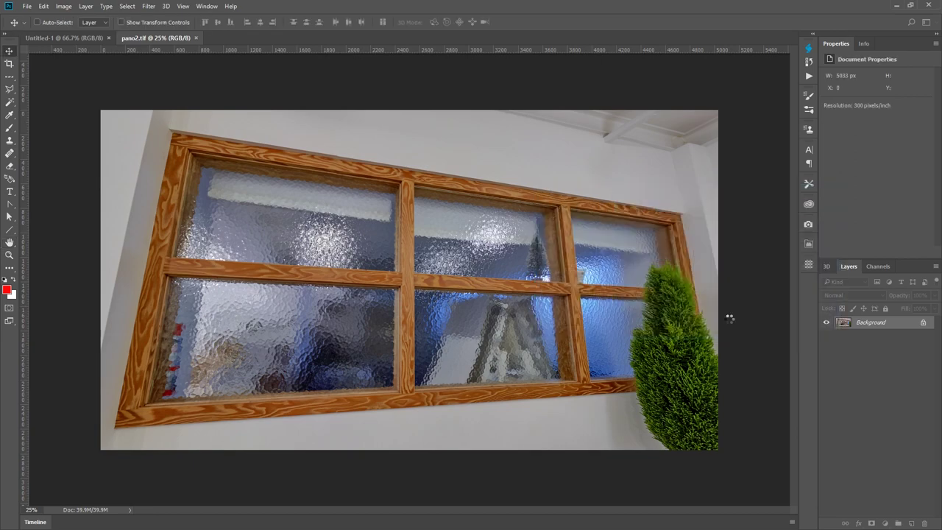
double_click(9, 254)
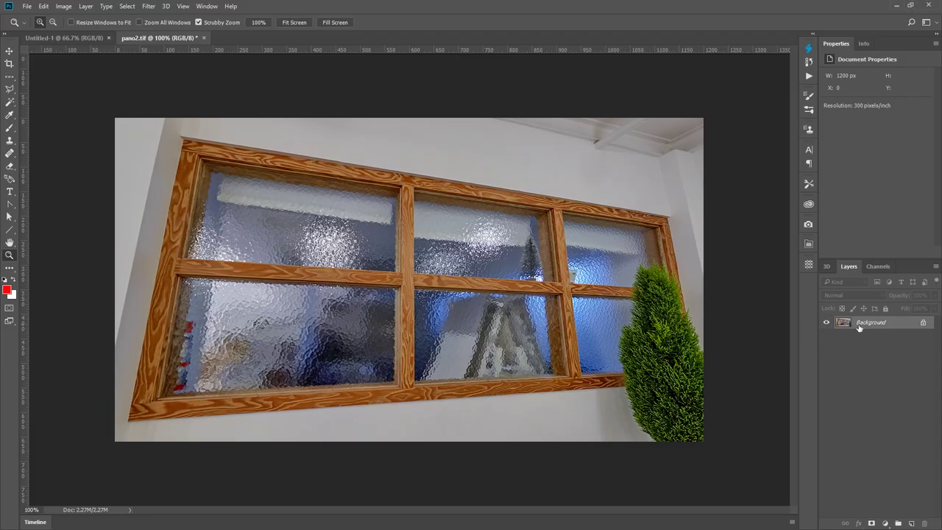
- Unlock the background layer and cut out the window's upper-left glass pane with the Polygonal Lasso
double_click(858, 326)
left_click(557, 168)
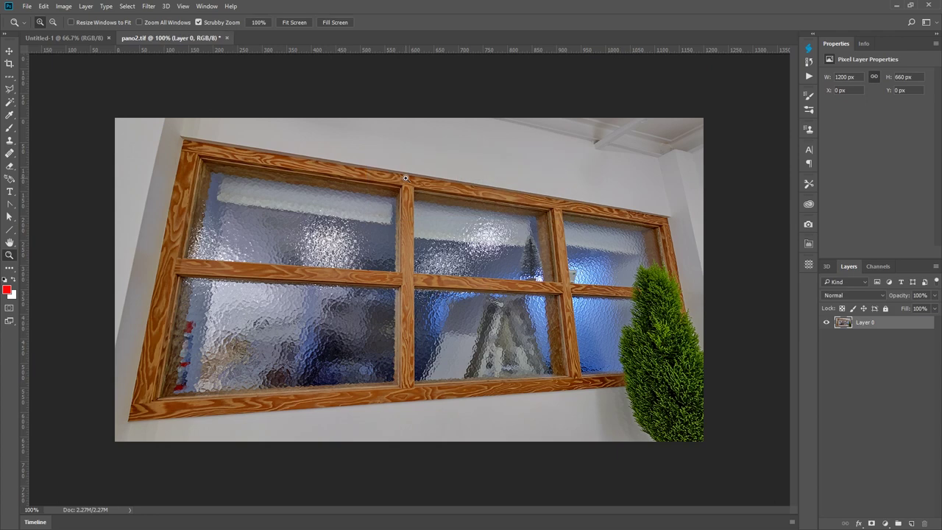
left_click(10, 87)
scroll(205, 201, "up", 5)
left_click(159, 93)
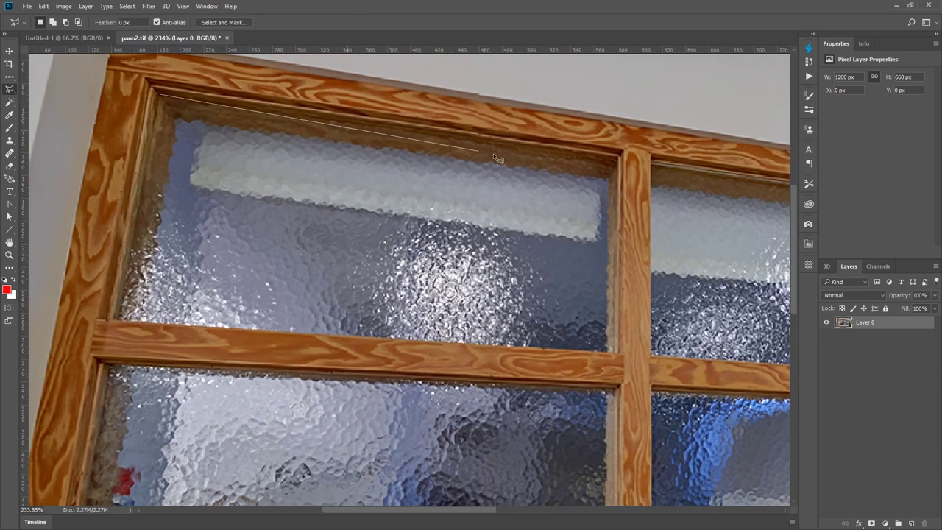
left_click(615, 353)
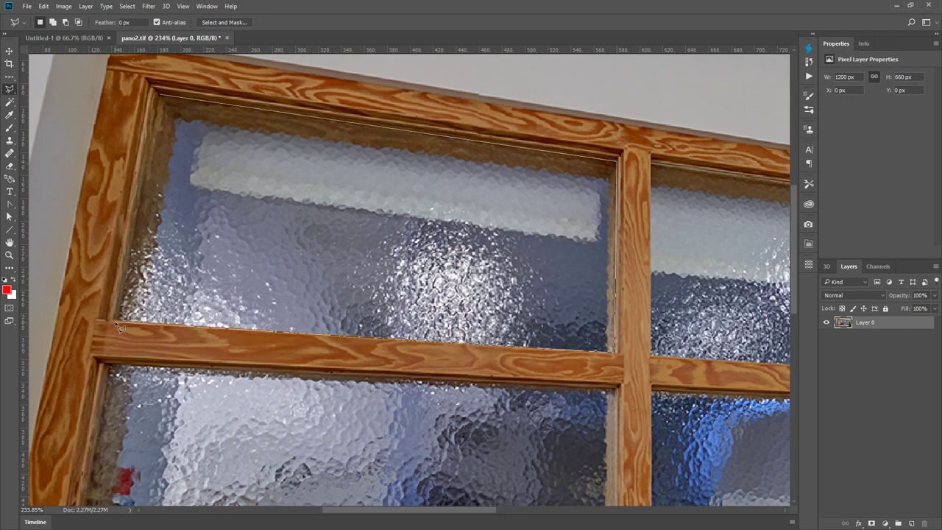
left_click(118, 326)
left_click(151, 84)
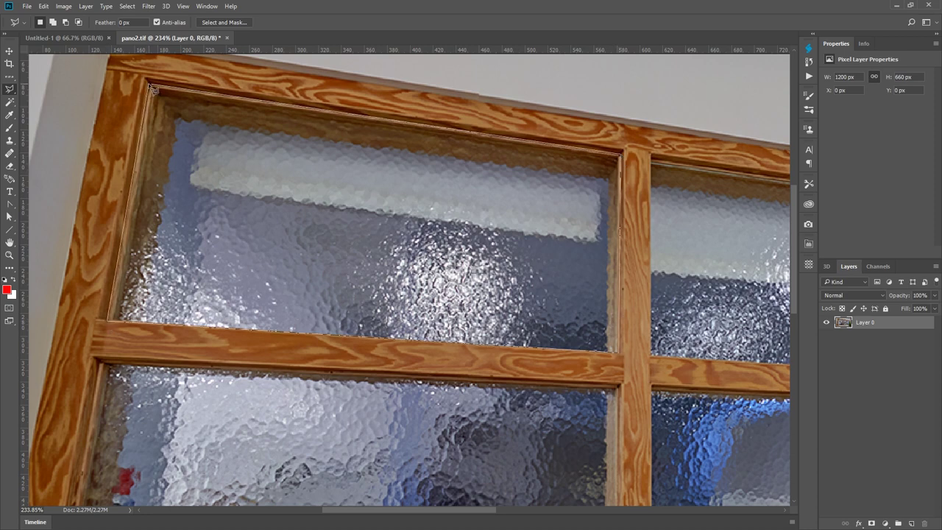
key("Delete")
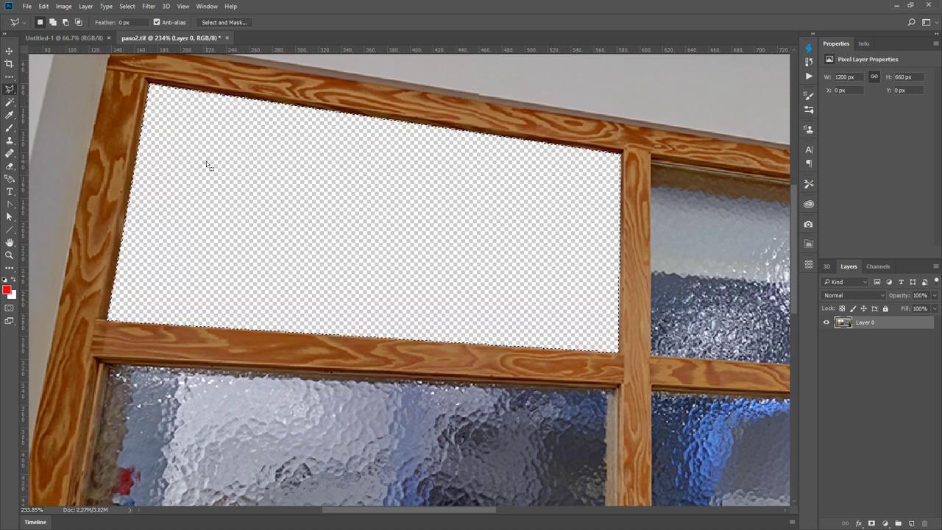
- Outline the window's upper-middle glass pane with the Polygonal Lasso and remove it
left_click_drag(736, 221, 372, 181)
left_click(288, 119)
left_click(624, 335)
left_click(287, 317)
left_click(288, 120)
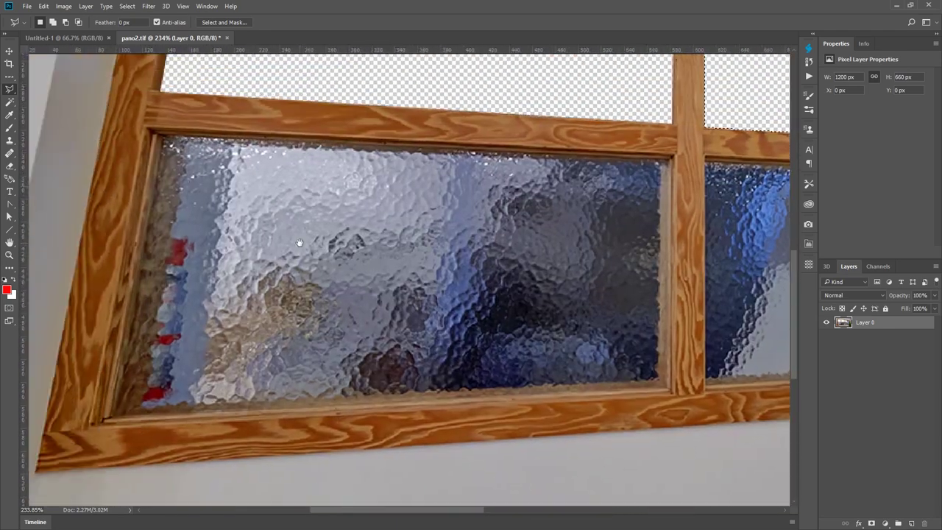
- Outline the window's lower-left glass pane along the inner frame edges and delete it
left_click(154, 134)
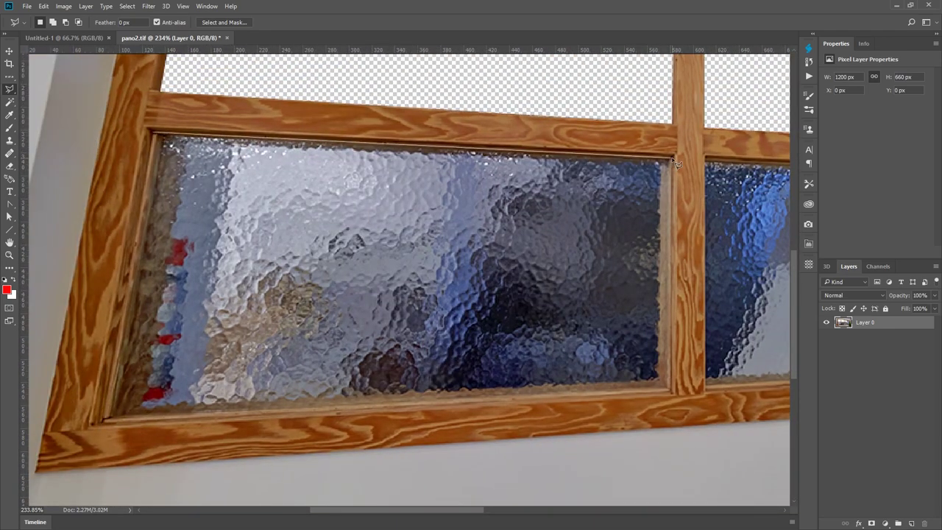
left_click(668, 390)
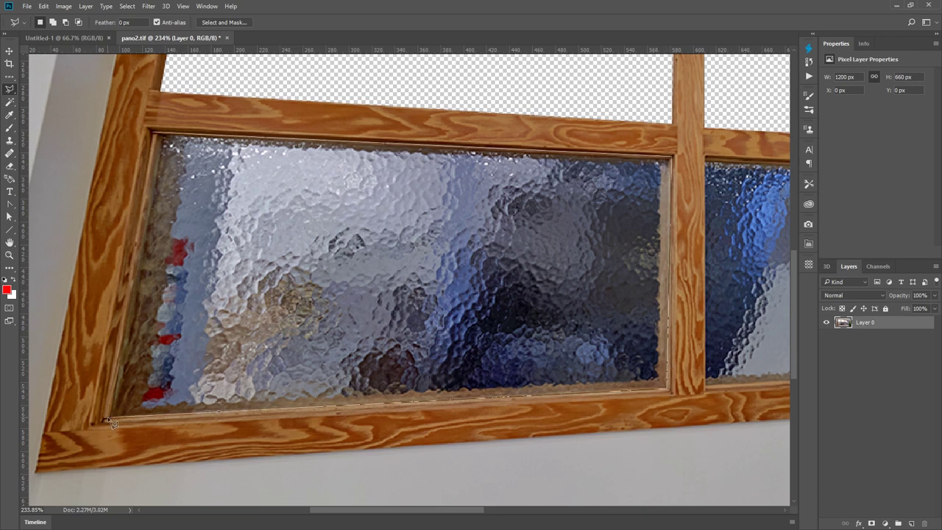
left_click(110, 418)
key("BackSpace")
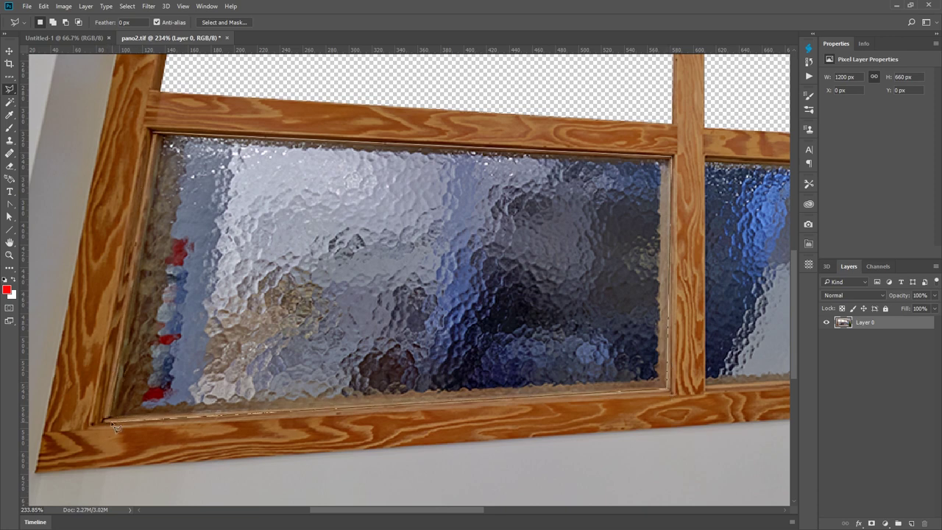
key("Delete")
- Deselect the previous area, outline the window's lower-middle glass pane and delete it
scroll(258, 279, "right", 8)
key("ctrl+d")
left_click(298, 188)
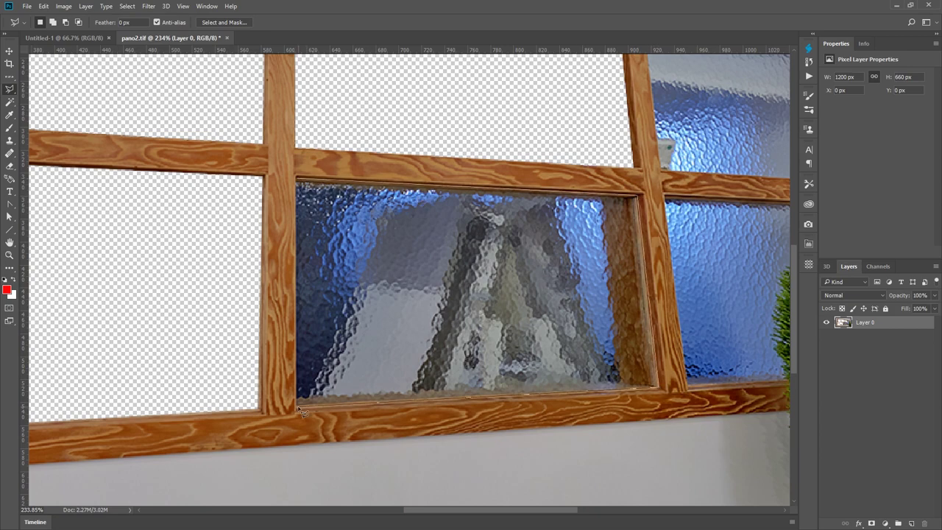
left_click(298, 186)
key("Delete")
- Select the green tree in front of the window using the Magic Wand with a tolerance of 60
scroll(331, 238, "right", 10)
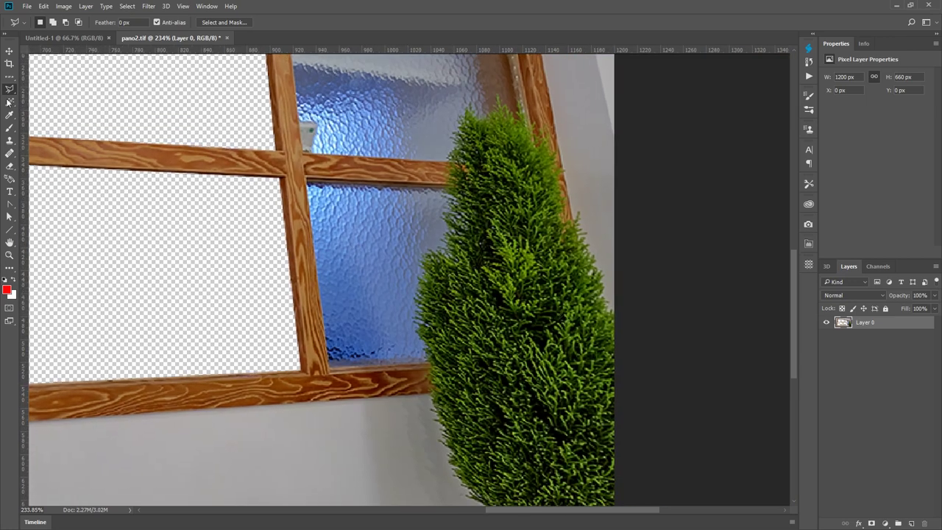
left_click(10, 102)
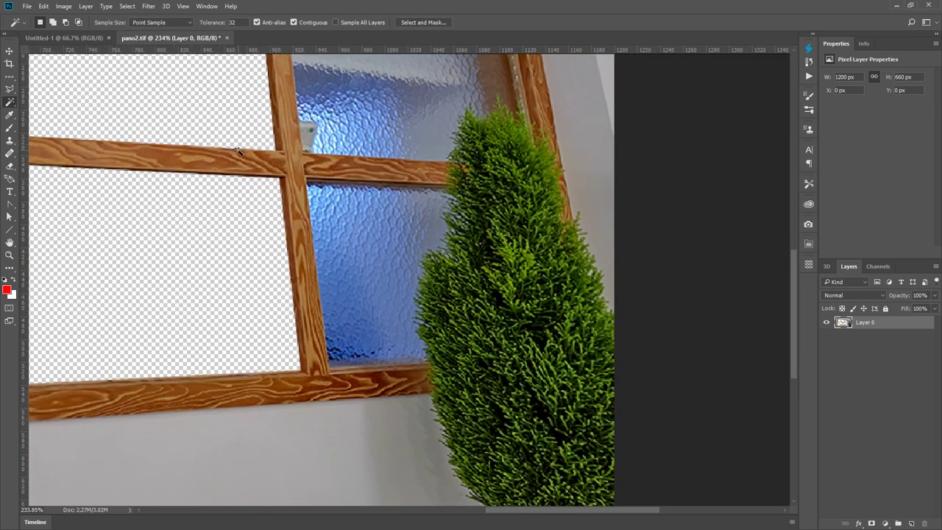
left_click(205, 26)
type("60")
key("ctrl+d")
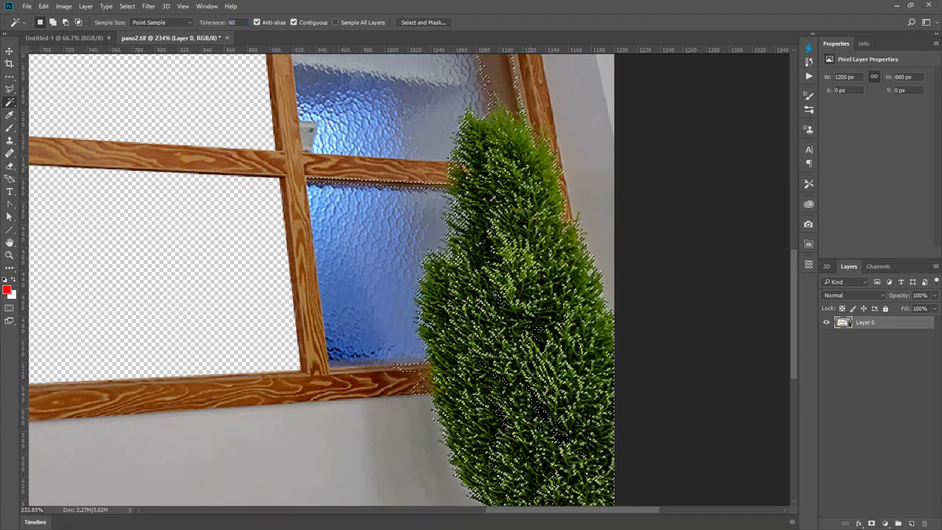
- Fill the gaps inside the tree selection with the Rectangular Marquee, and copy it to a new layer with the original hidden
right_click(9, 82)
left_click(59, 76)
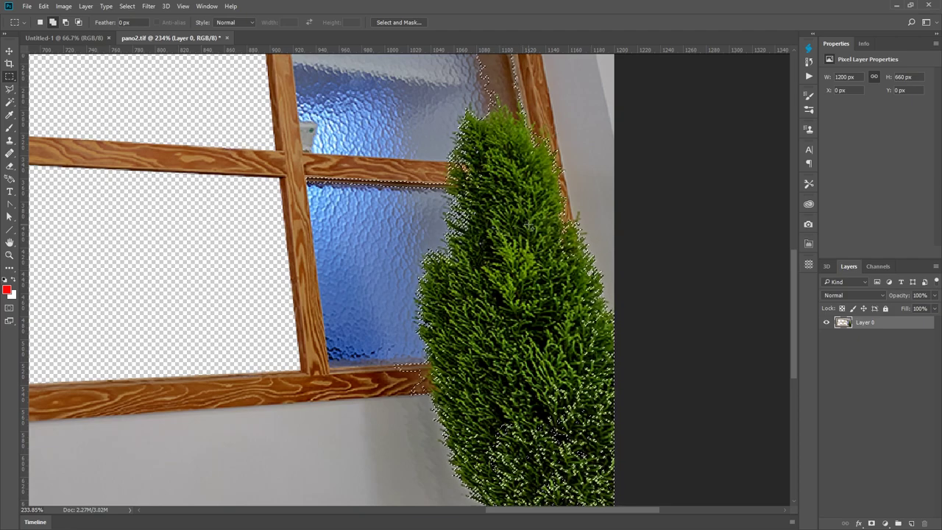
key("ctrl+j")
left_click(825, 335)
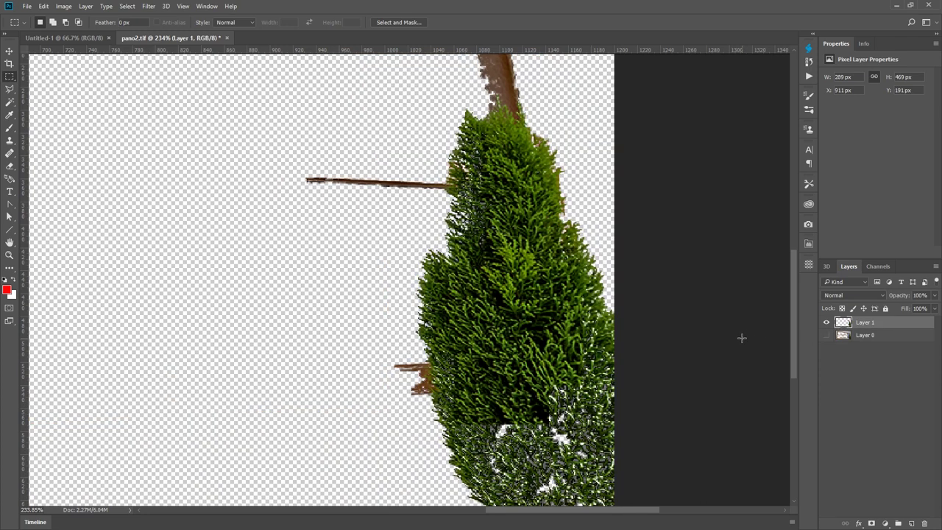
- Erase the leftover window-frame fragments around the tree on its layer with the Eraser at a 20 px brush
key("e")
key("bracketleft")
key("bracketleft")
key("bracketleft")
key("bracketleft")
key("bracketleft")
key("bracketleft")
key("bracketleft")
key("bracketleft")
key("bracketleft")
key("bracketleft")
left_click_drag(398, 369, 418, 397)
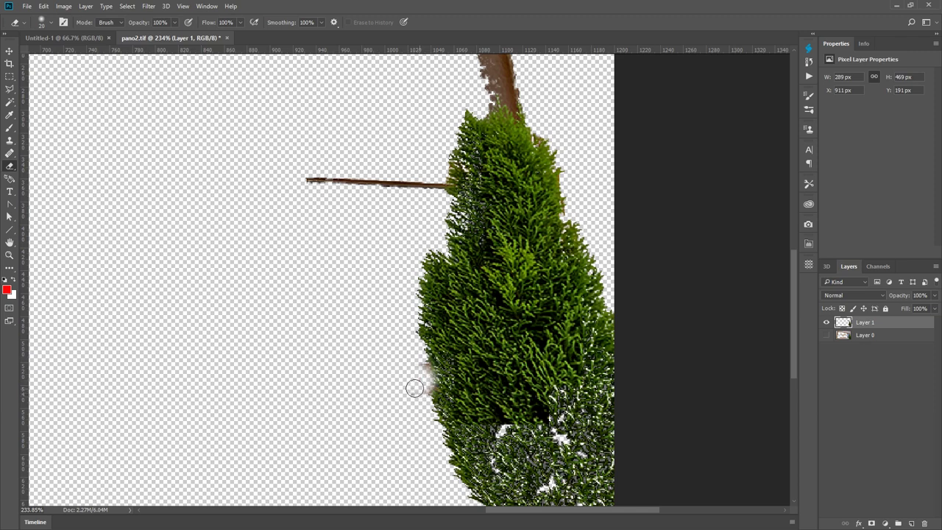
left_click_drag(290, 180, 432, 180)
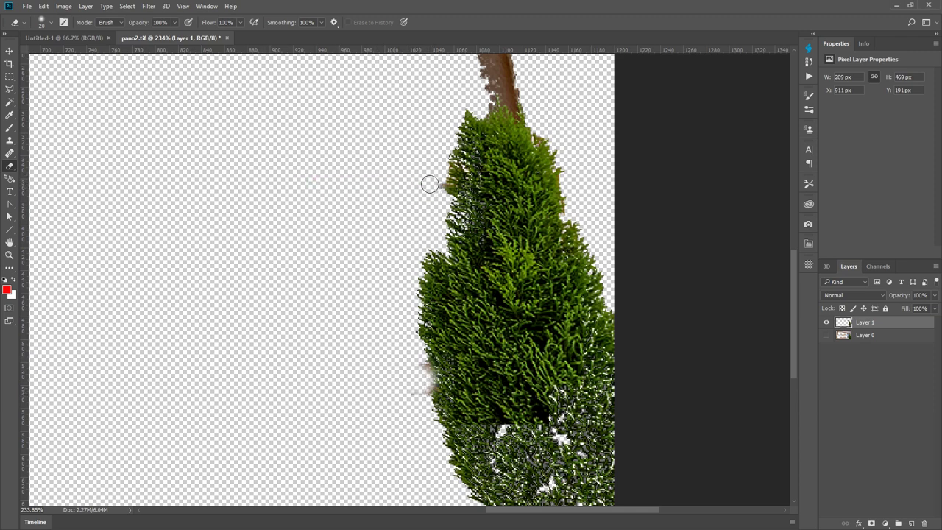
left_click_drag(410, 150, 393, 268)
mouse_move(277, 116)
left_mouse_down()
mouse_move(284, 106)
mouse_move(341, 133)
mouse_move(356, 122)
left_mouse_up()
mouse_move(397, 149)
left_mouse_down()
mouse_move(383, 130)
mouse_move(384, 142)
mouse_move(460, 136)
mouse_move(420, 139)
mouse_move(479, 151)
mouse_move(480, 142)
mouse_move(481, 181)
mouse_move(387, 133)
mouse_move(471, 201)
mouse_move(490, 186)
mouse_move(470, 203)
mouse_move(485, 196)
left_mouse_up()
- Show the original layer again, outline the window's upper-right glass pane with the Polygonal Lasso and delete it
left_click(825, 335)
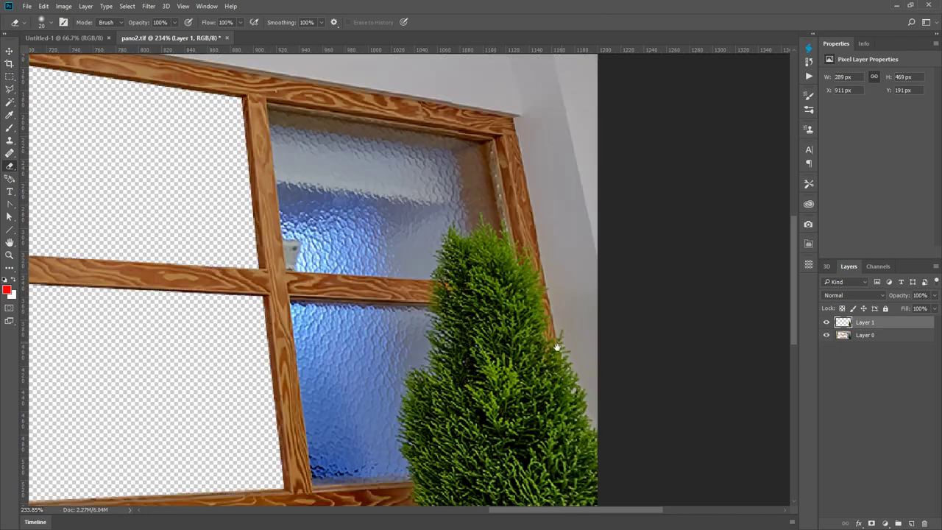
left_click_drag(524, 298, 589, 315)
left_click(10, 89)
left_click(846, 335)
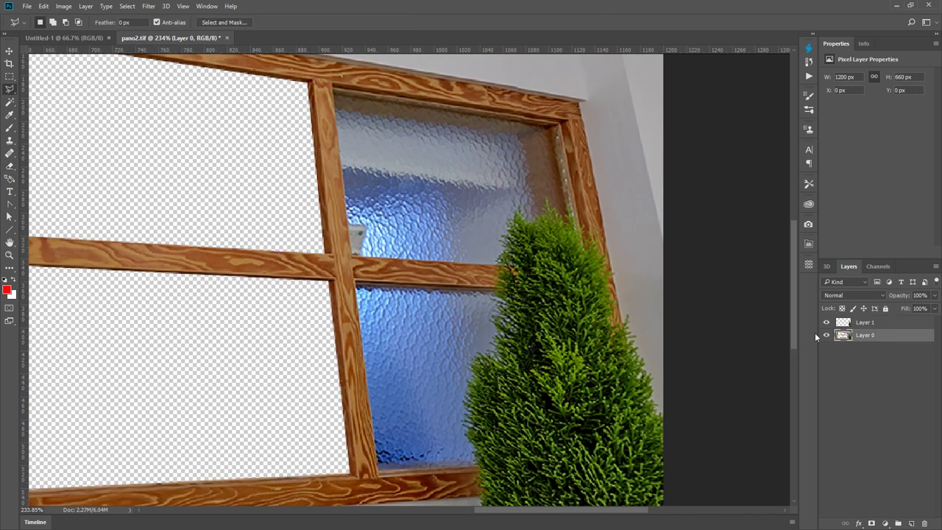
left_click(335, 92)
left_click(562, 123)
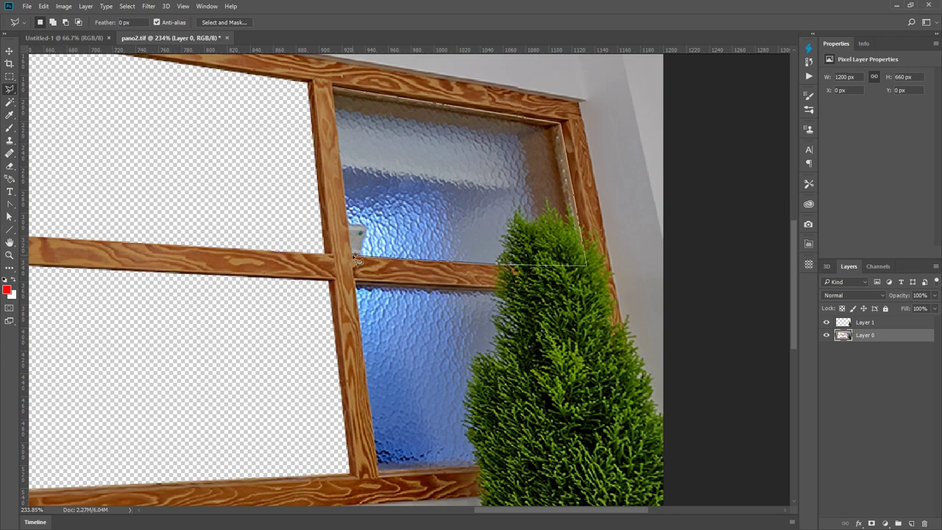
left_click(335, 91)
key("Delete")
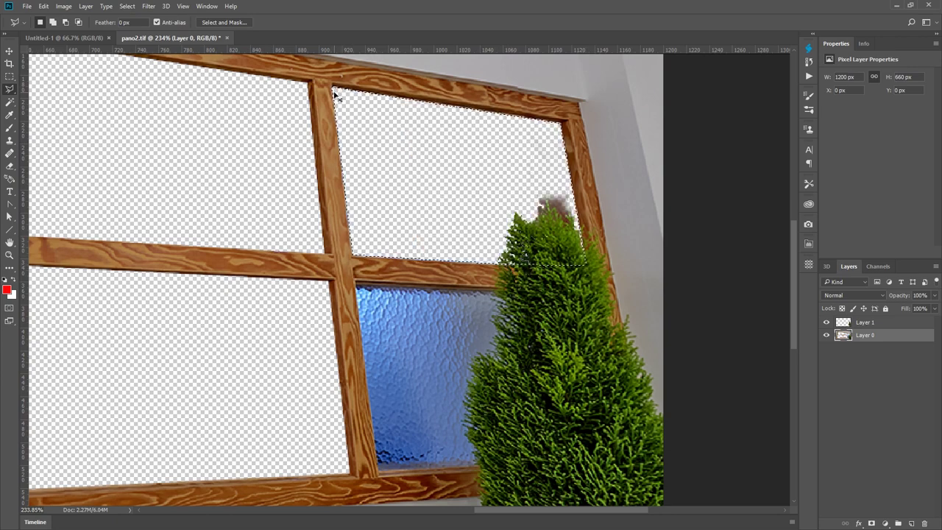
- Outline the window's lower-right glass pane behind the tree, delete it and clear the selection
left_click(375, 292)
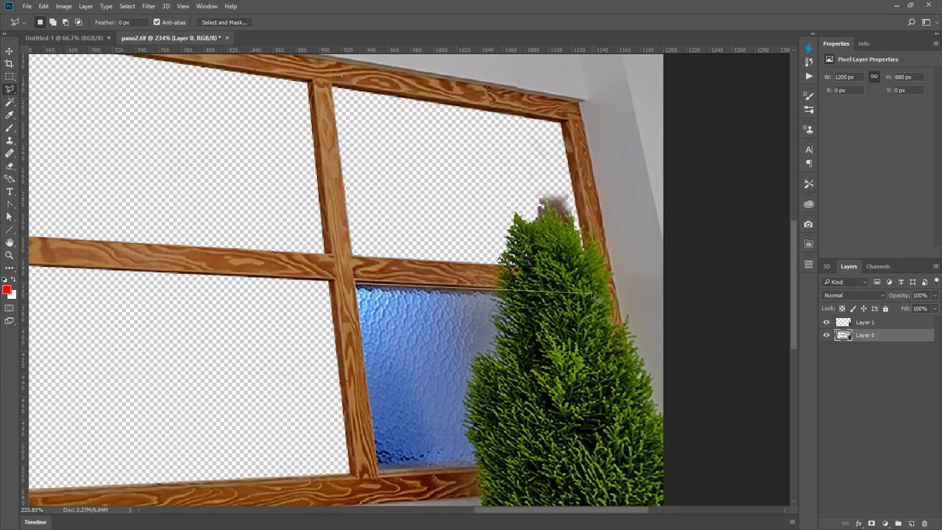
left_click(622, 442)
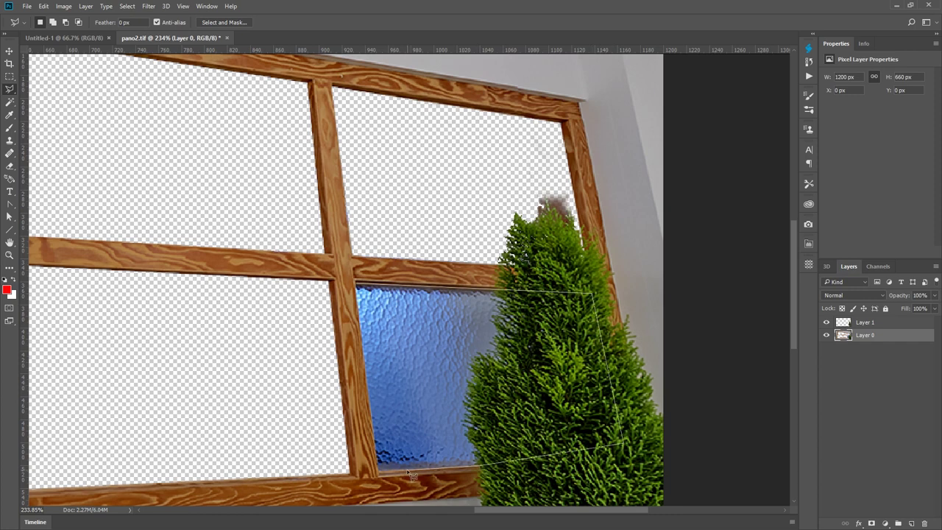
left_click(361, 292)
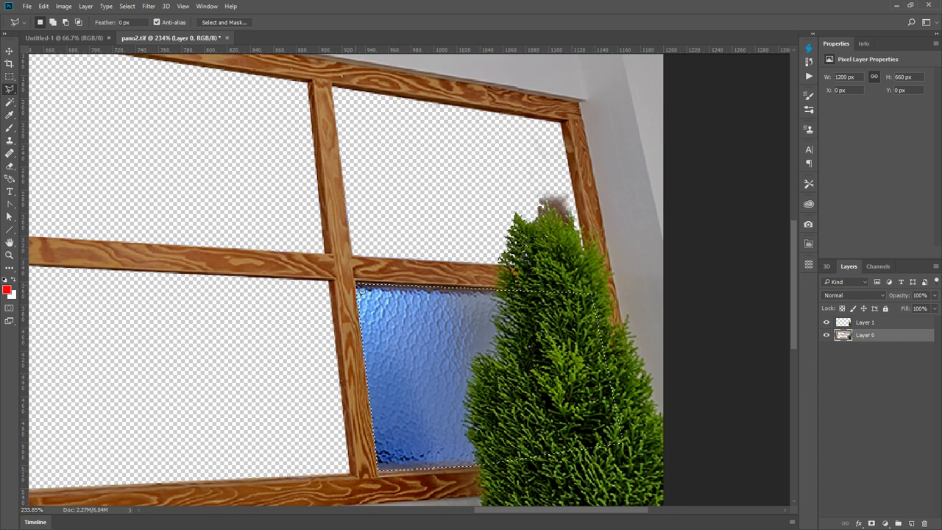
key("Delete")
key("ctrl+d")
- Delete the brownish remnant above the treetop with the Magic Wand on the tree layer, and merge the tree into the window layer
key("alt+bracketright")
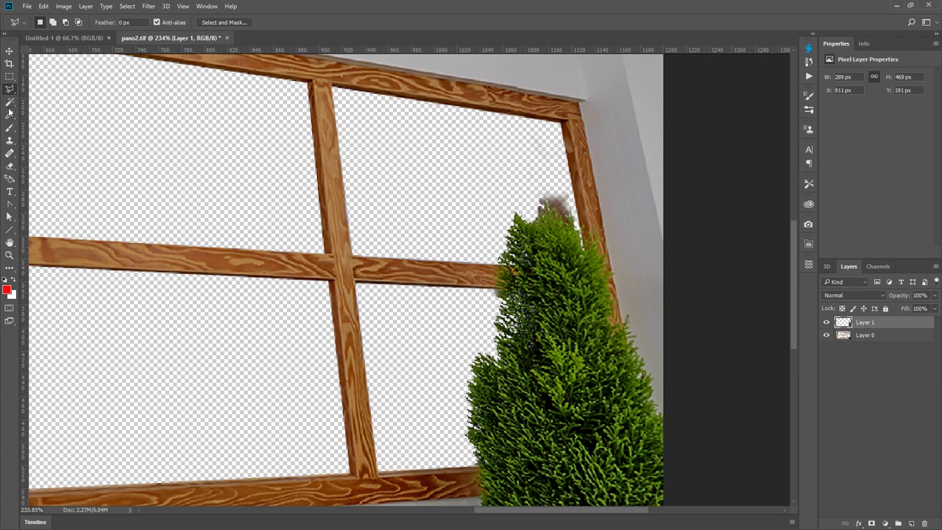
key("w")
left_click(548, 206)
key("Delete")
key("ctrl+d")
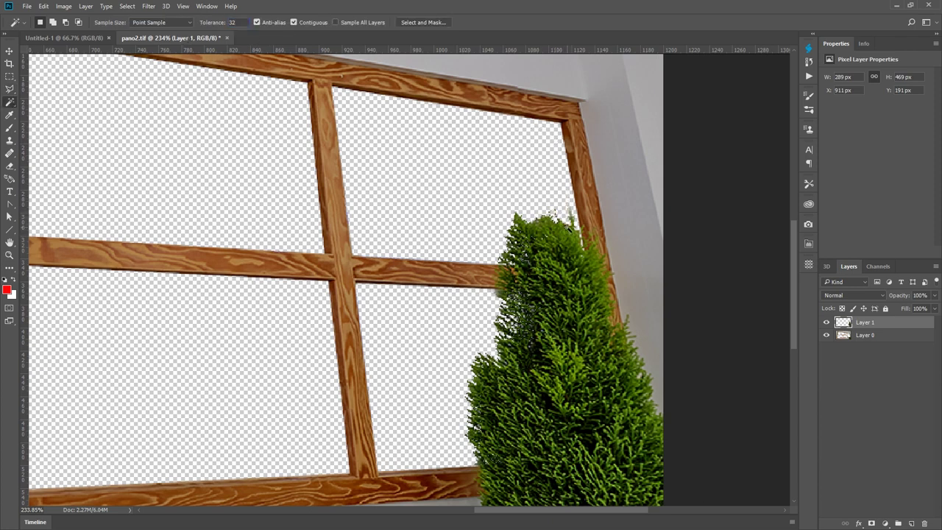
scroll(572, 234, "up", 2)
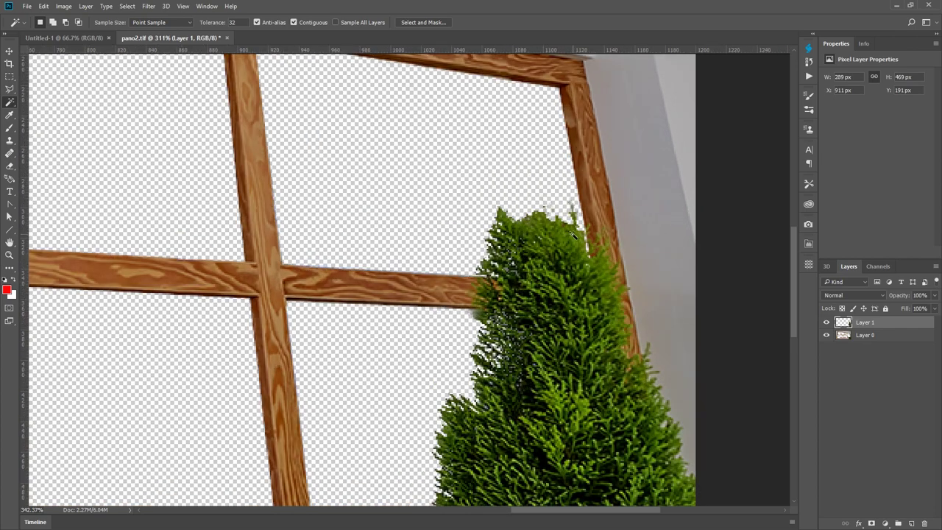
scroll(572, 234, "up", 2)
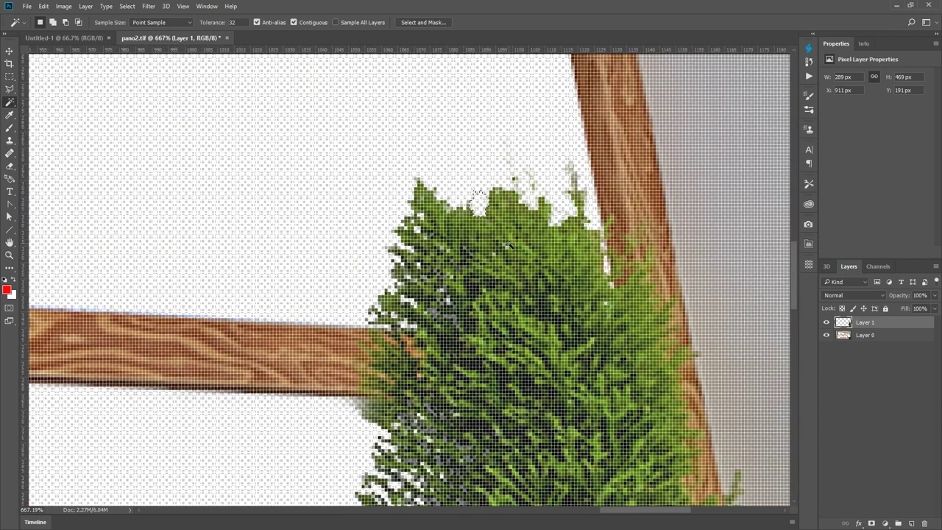
scroll(478, 198, "down", 3)
key("ctrl+0")
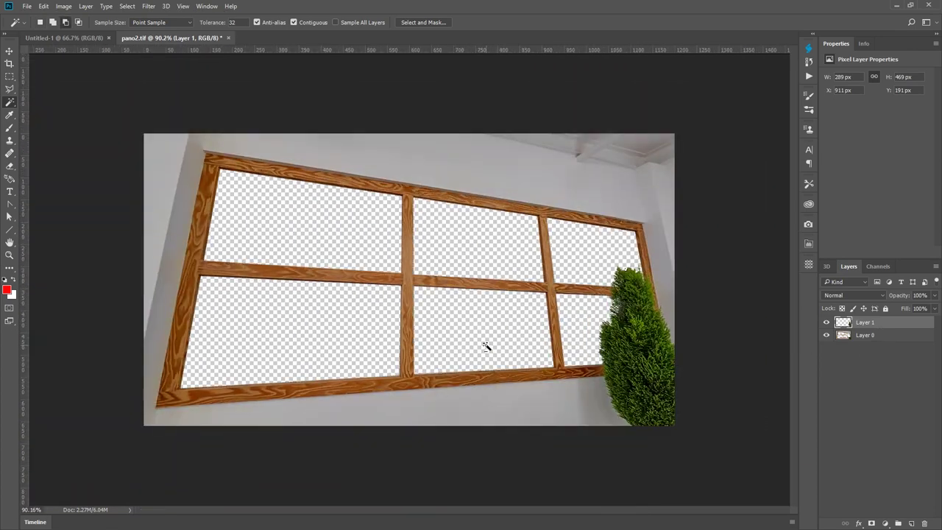
key("ctrl+e")
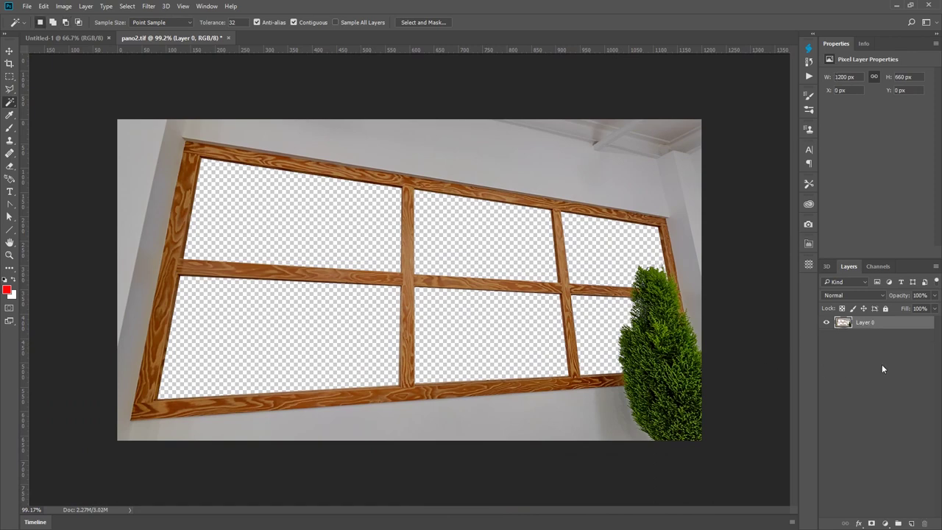
- Export the image for web as PNG-24 named img01 into the pic folder of the hdvr_embeded_vod_HTML5_extract_distorted_hotspot project
left_click(27, 6)
mouse_move(74, 116)
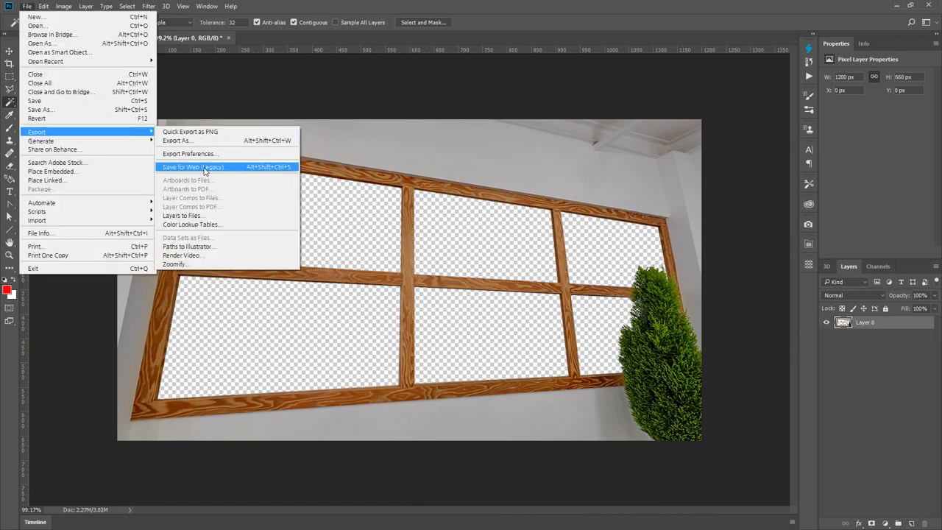
left_click(250, 168)
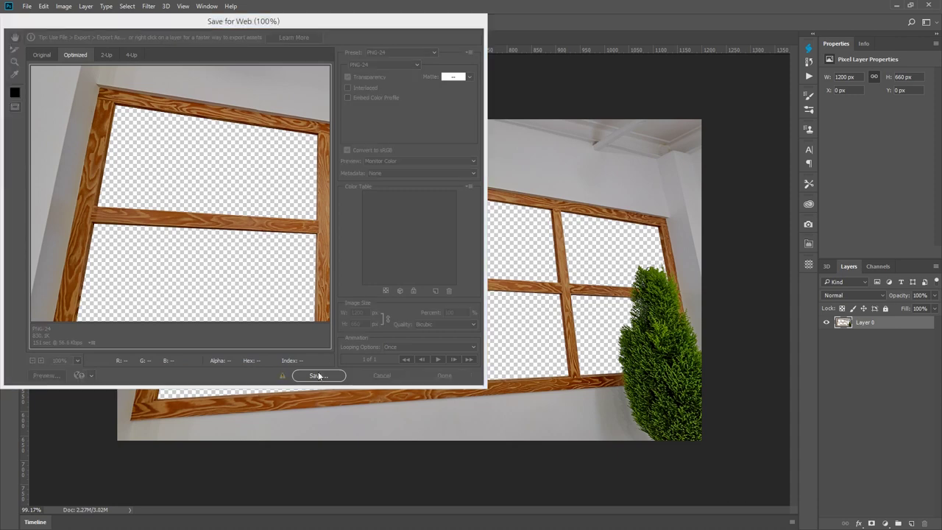
left_click(318, 371)
left_click(210, 51)
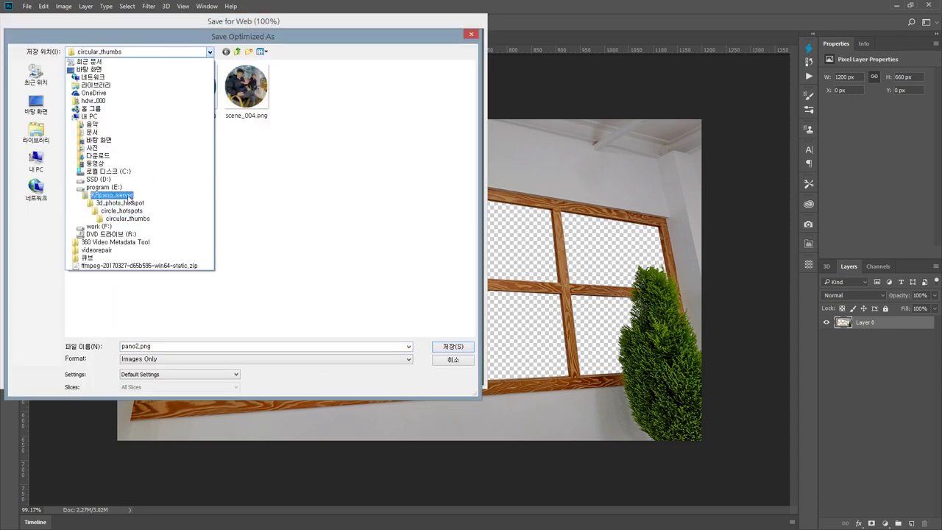
left_click(147, 197)
scroll(147, 206, "down", 10)
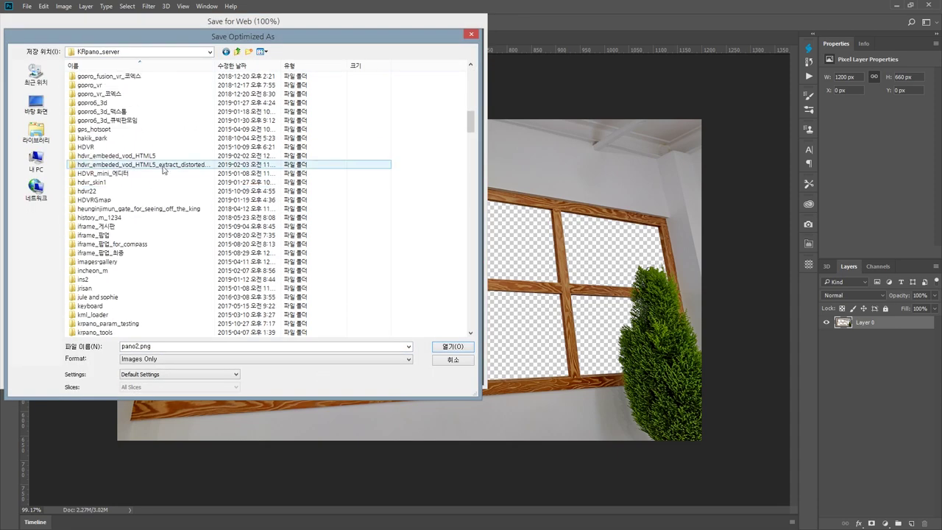
double_click(151, 166)
double_click(81, 111)
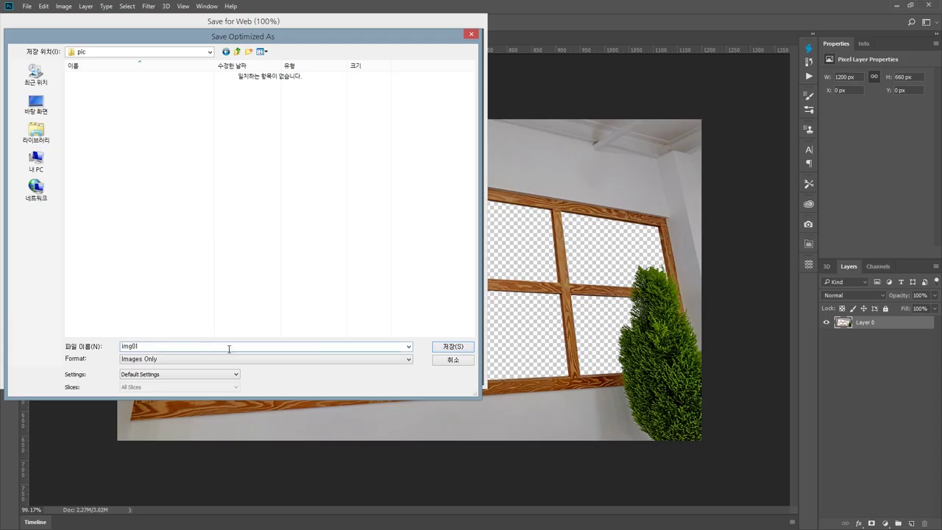
left_click(444, 346)
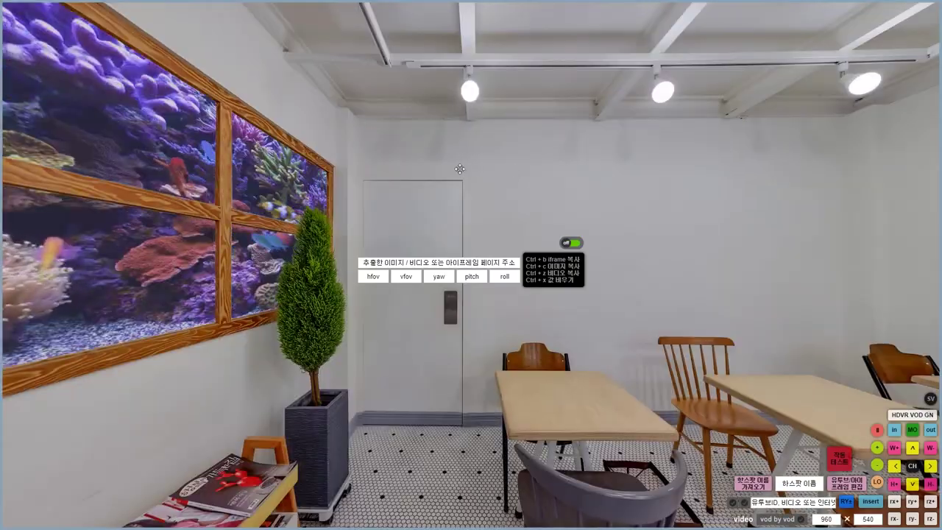
- In the krpano tour, hide the extraction overlay and frame a blank wall area of about 291 by 300 px beyond the door with guides
left_click_drag(459, 169, 652, 157)
left_click(568, 242)
left_click_drag(524, 441, 549, 431)
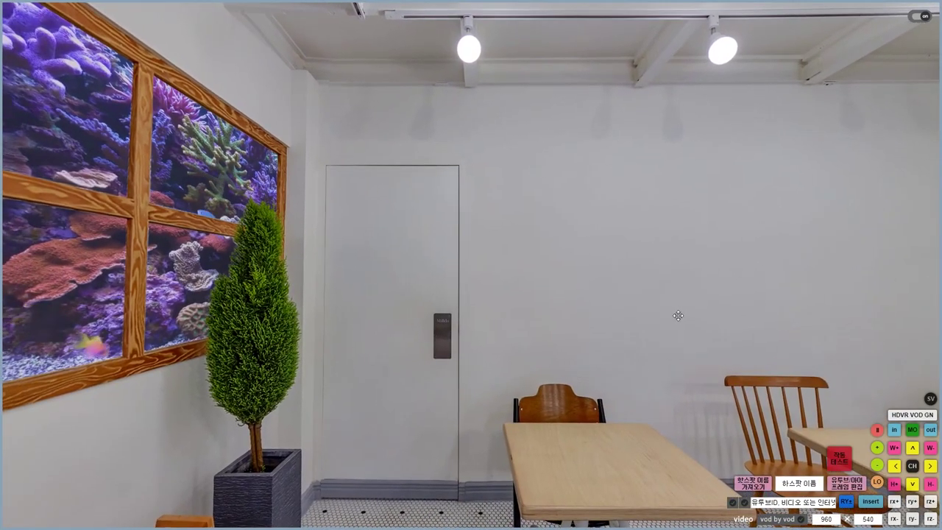
left_click_drag(652, 6, 676, 165)
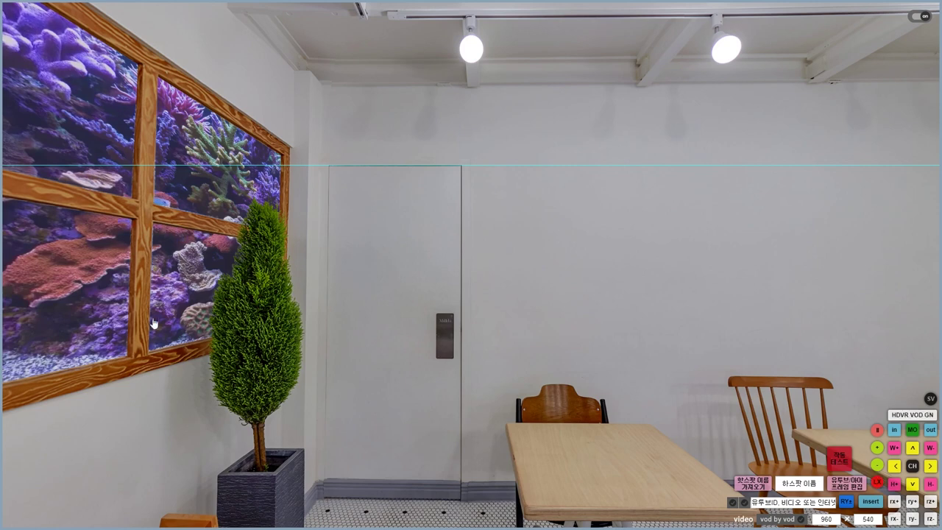
left_click_drag(649, 316, 632, 311)
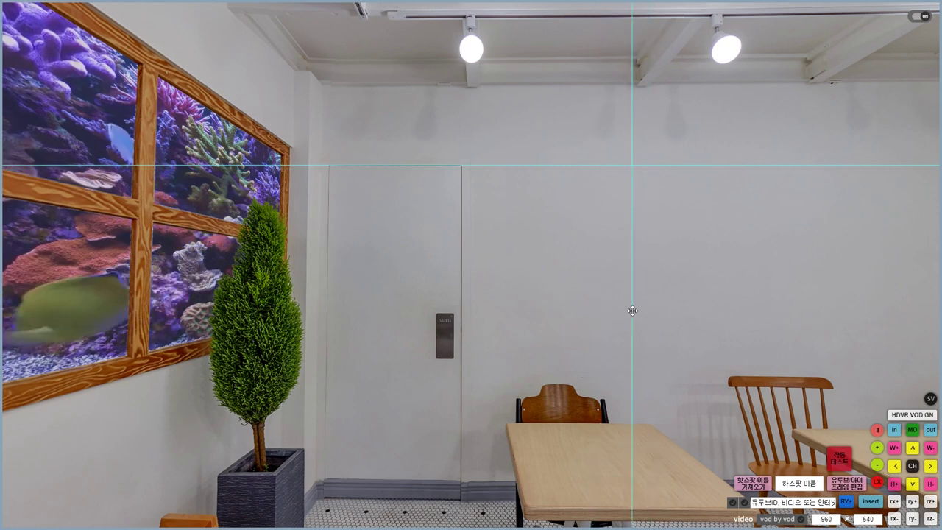
left_click_drag(936, 289, 892, 295)
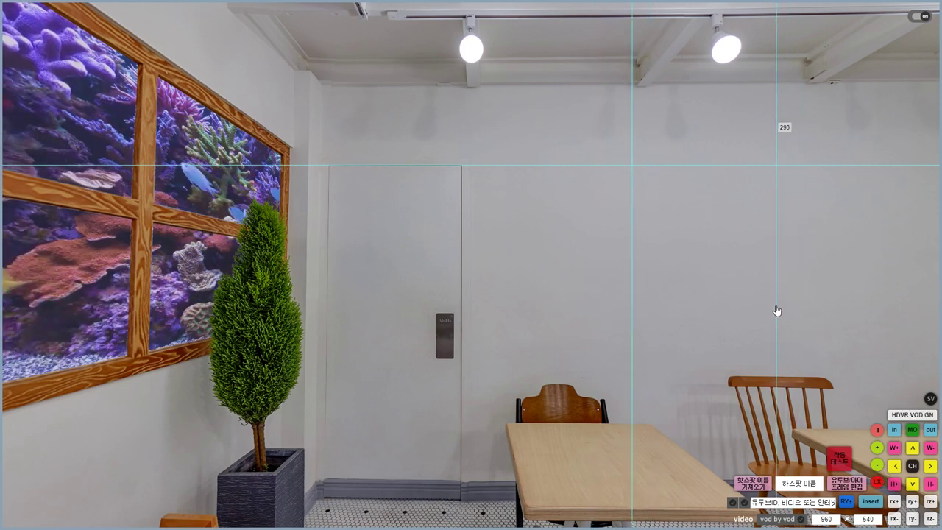
left_click_drag(672, 527, 672, 312)
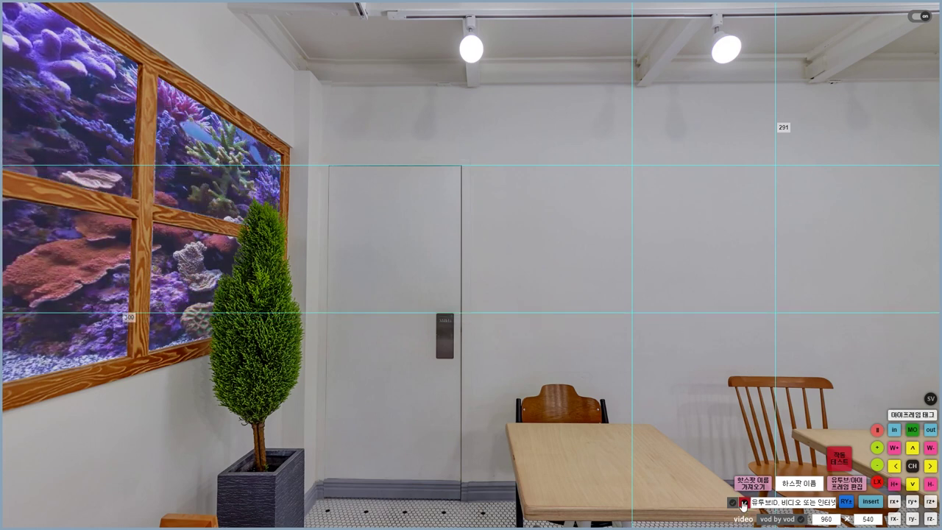
- Place a test hotspot for the page clock/index.html in the guide frame and align it with a z rotation of 0.9
left_click(793, 501)
type("clock/index.html")
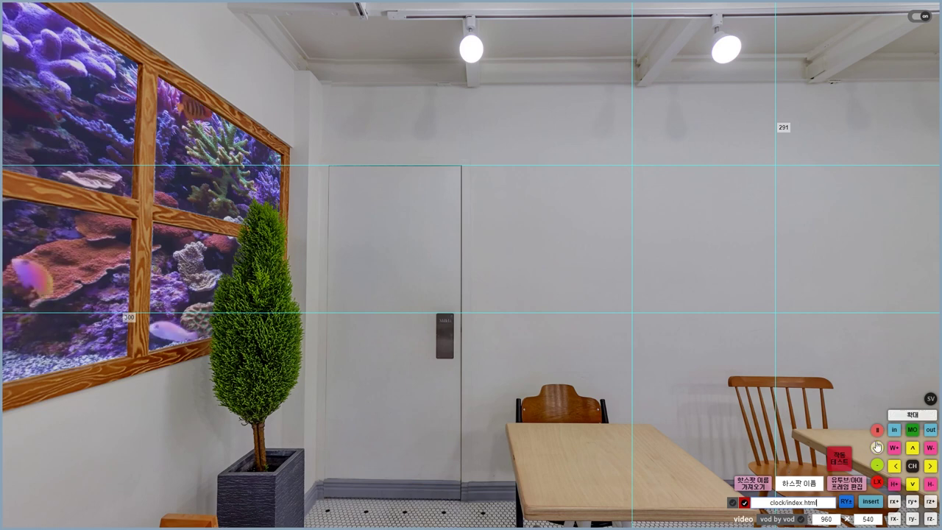
left_click(838, 456)
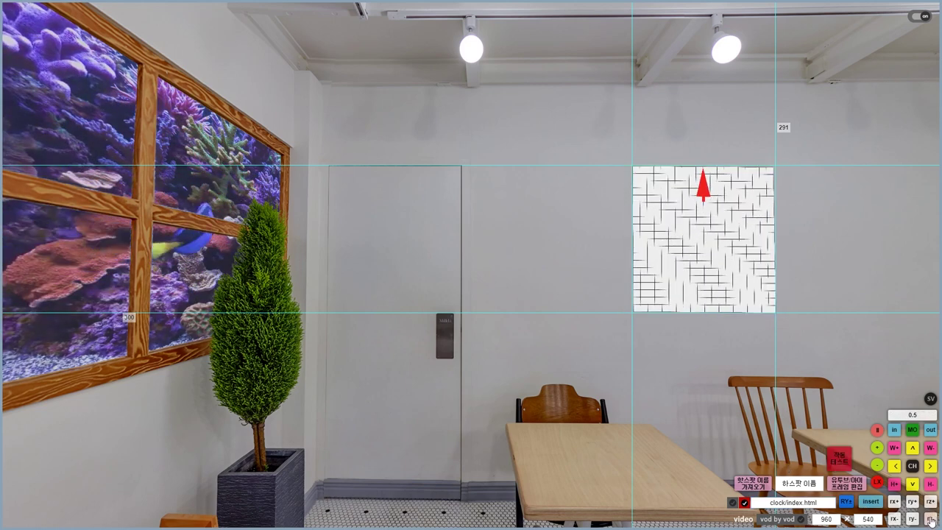
left_click(893, 431)
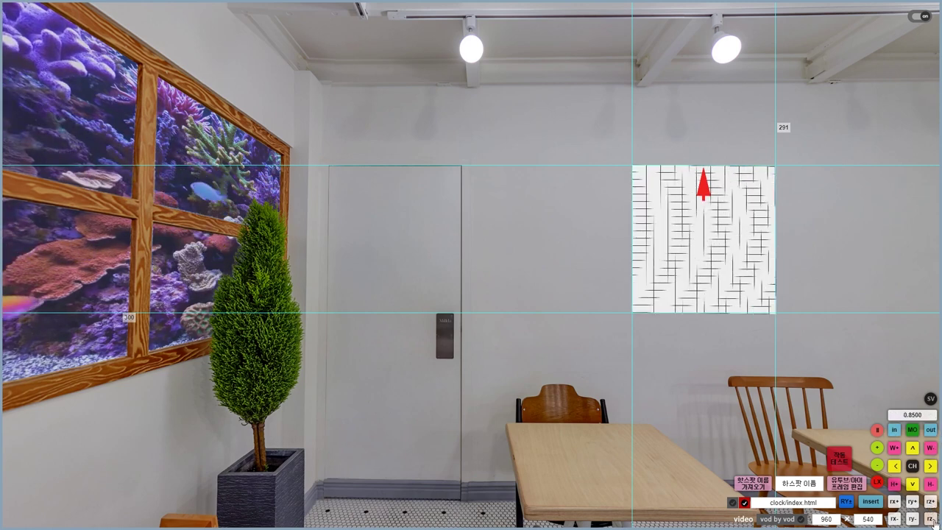
left_click(928, 503)
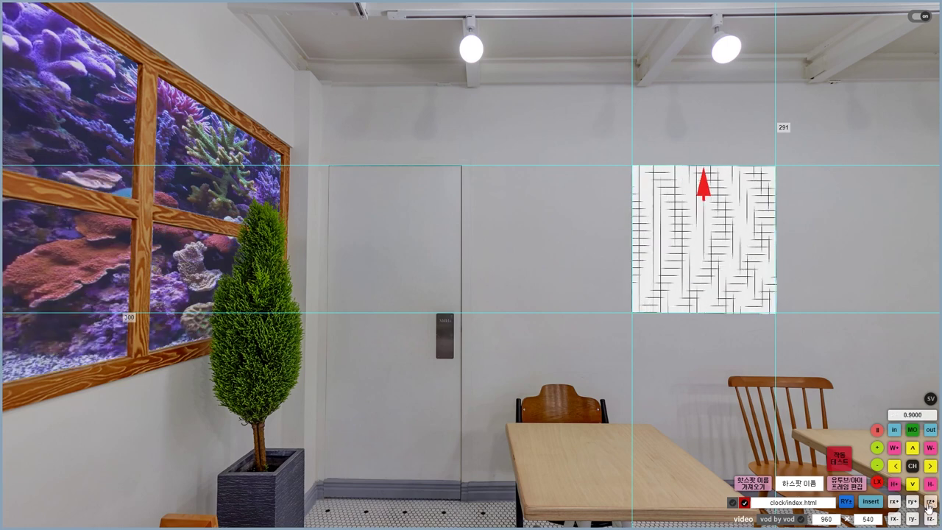
left_click(912, 467)
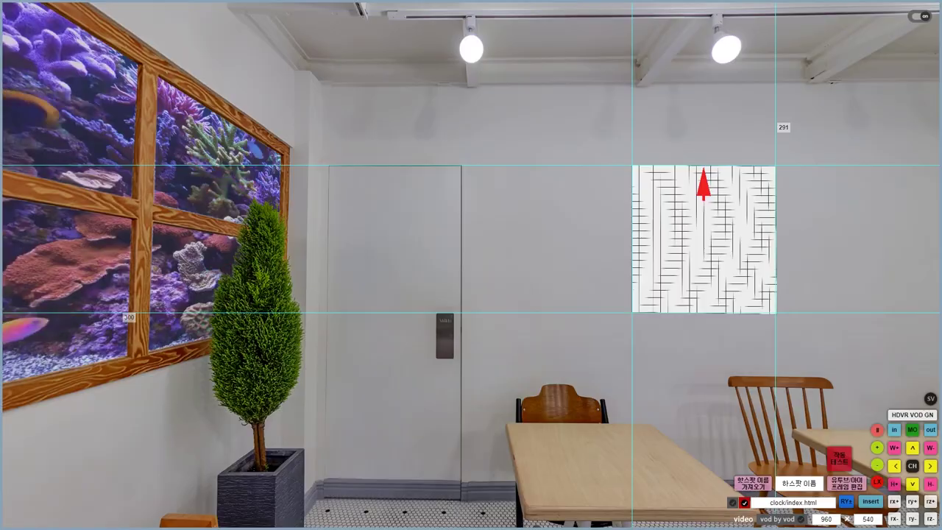
- Switch to the code editor and add the iframe01 hotspot for clock/index.html to the scene in tour.xml, sized 291 by 300
key("alt+Tab")
type("<hotspot name=\"iframe01\" style=\"iframe_page_style\" iframe_url=\"clock/index.html\" ath=\"32.2633\" atv=\"-5.1701\" rx=\"-5.1701\" ry=\"-31.8175\" rz=\"0.9000\" scale=\"0.5668\" width=\"291\" height=\"300\" enabled=\"true\" devices=\"HTML5\" ondown=\"\" />")
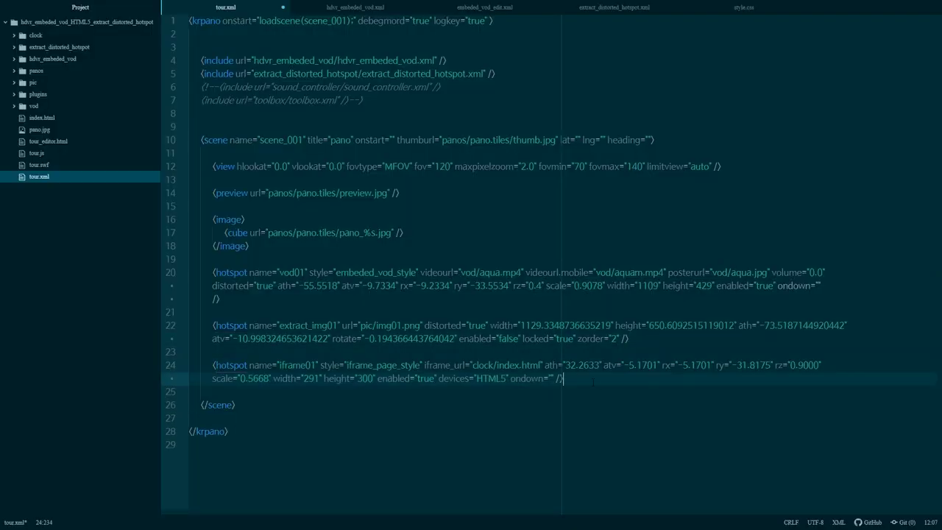
- Clear the code between the background and color declarations of the body rule in the clock's style.css
left_click(702, 6)
left_click_drag(349, 75, 205, 47)
key("ctrl+c")
key("BackSpace")
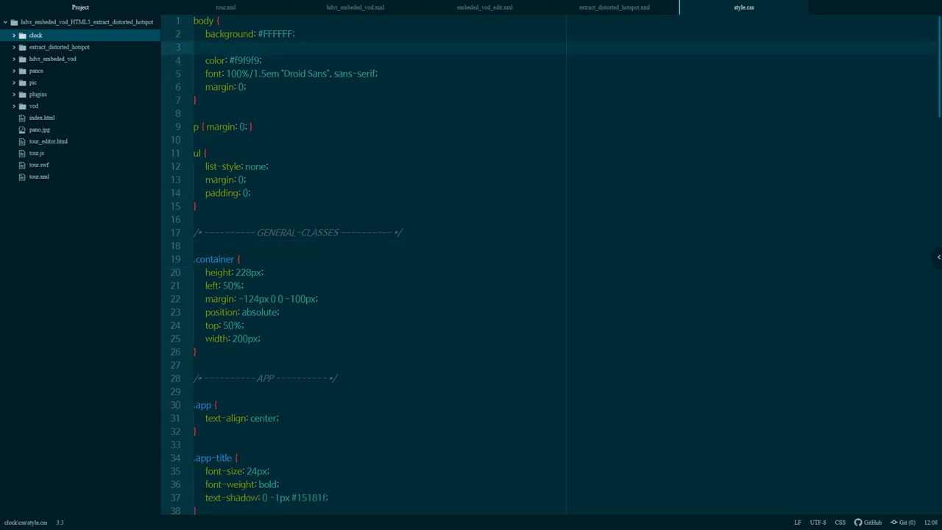
- Return to the tour in the browser, reload it and hide the extraction overlay to check the clock on the wall
key("alt+Tab")
key("F5")
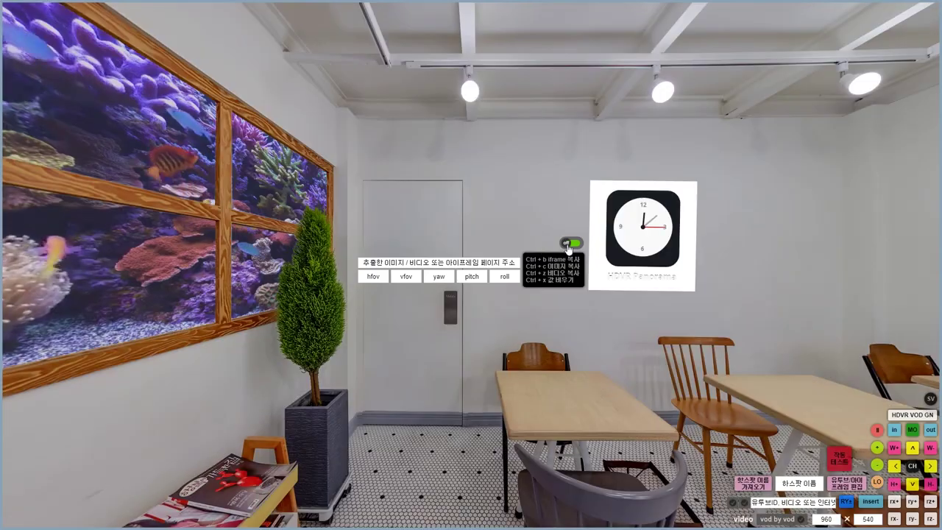
left_click(571, 243)
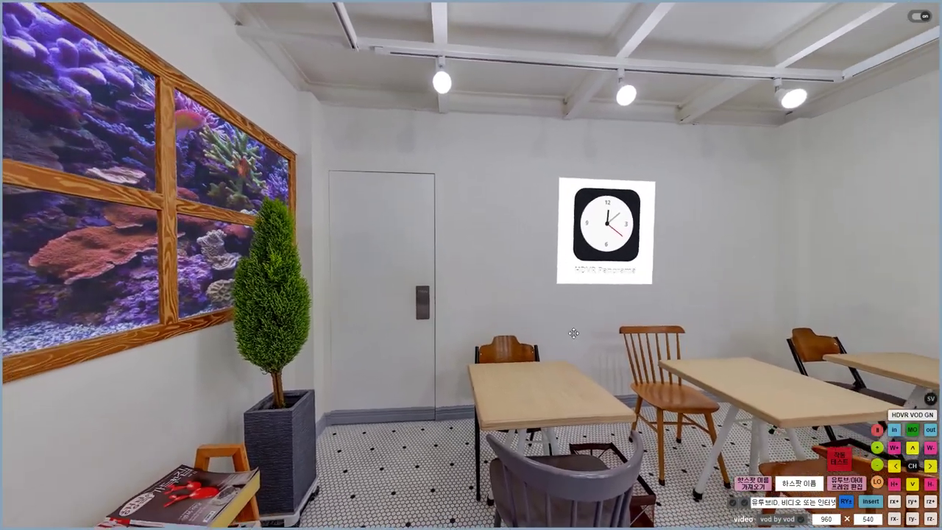
- Frame the clock page on the wall with guide lines enclosing an area of 713 by 918 pixels
scroll(593, 333, "up", 5)
left_click_drag(595, 339, 431, 458)
scroll(525, 384, "up", 3)
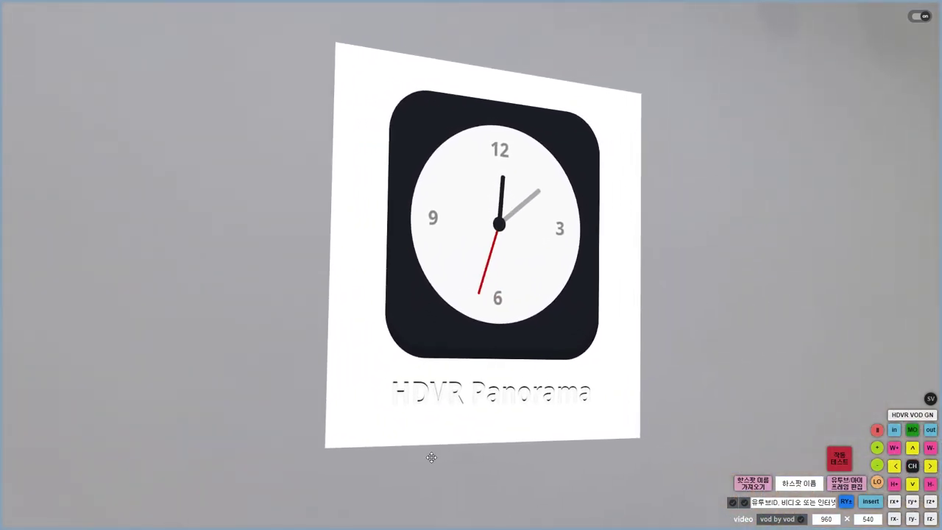
scroll(429, 461, "up", 3)
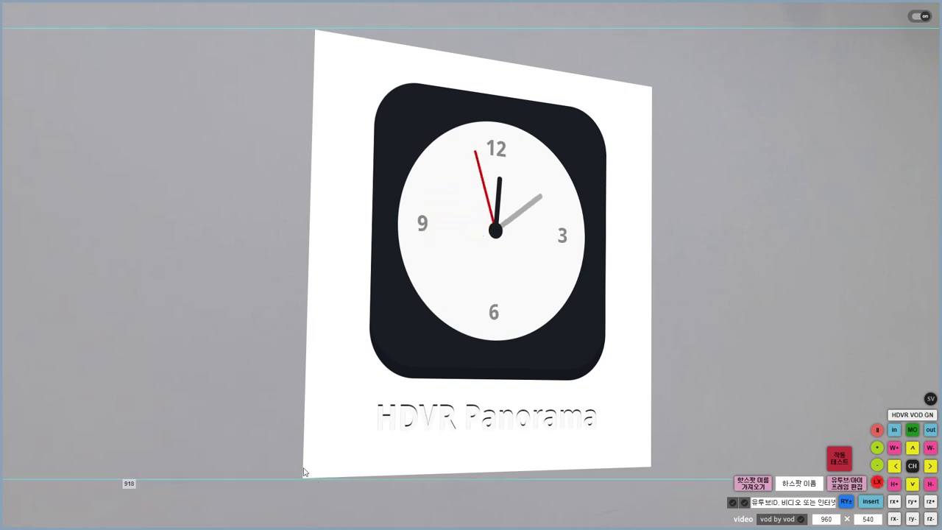
left_click_drag(112, 278, 301, 296)
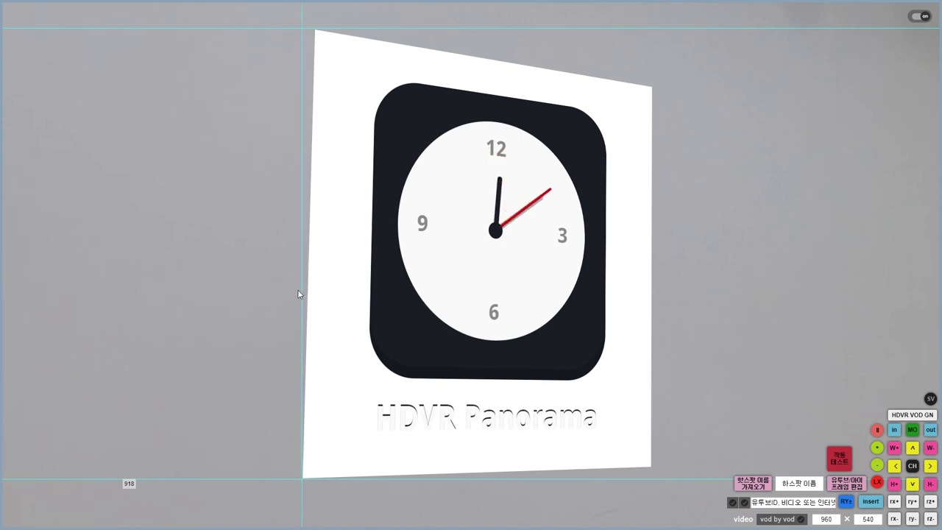
left_click_drag(758, 267, 653, 278)
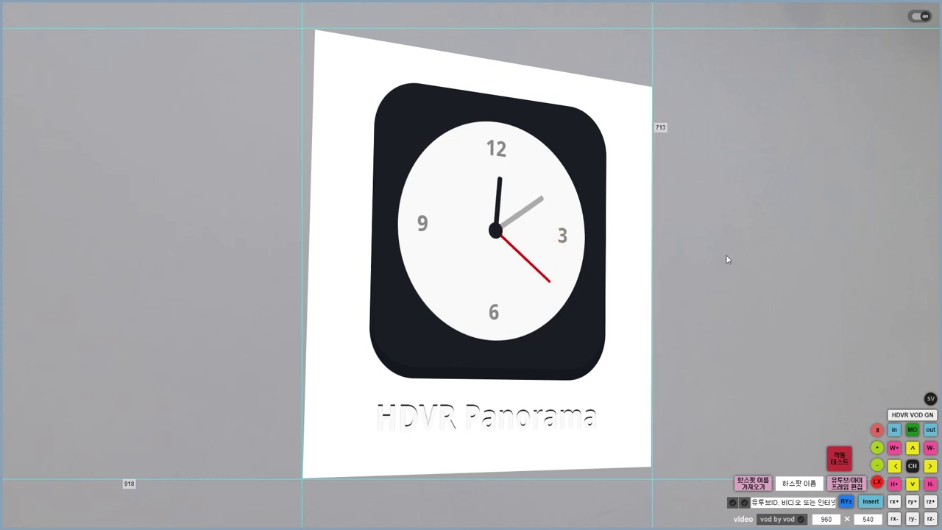
- Hide the hotspots, capture the bare wall inside the guide frame, and release the guide lock
left_click(930, 398)
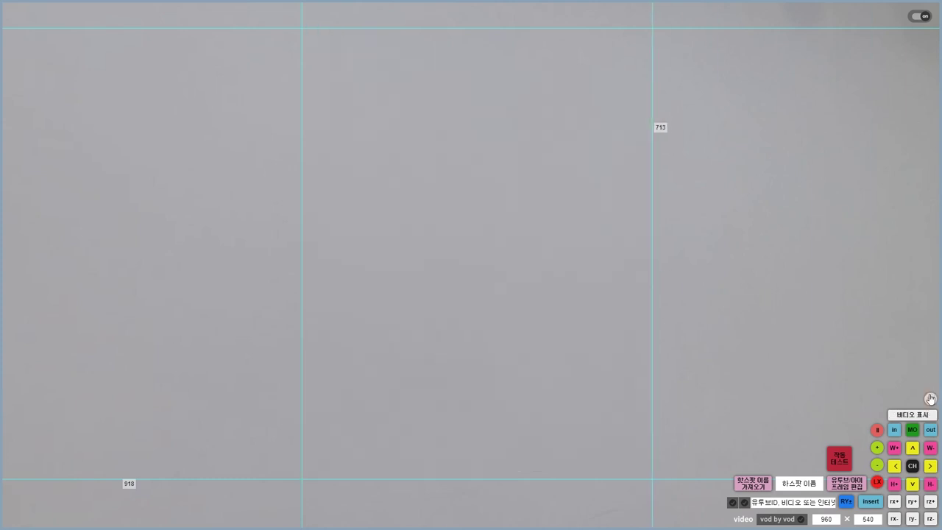
key("shift+Print")
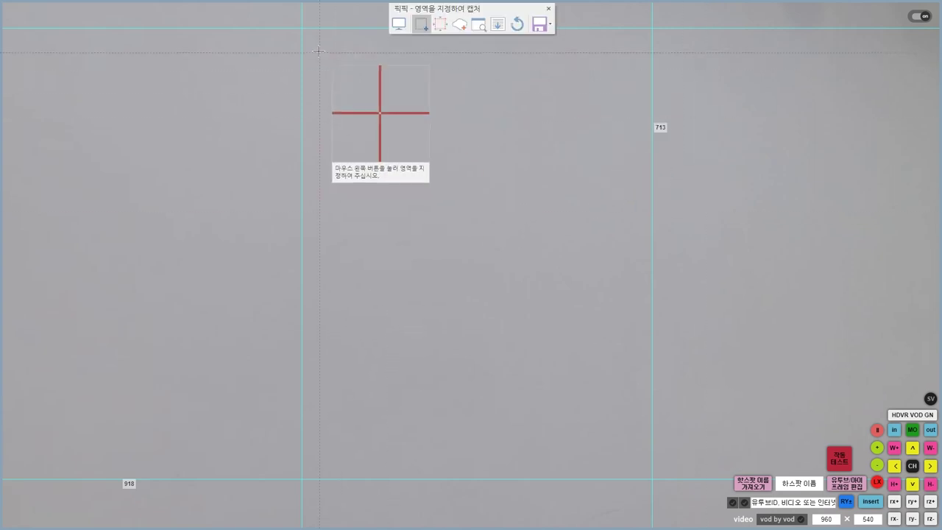
left_click_drag(301, 29, 650, 476)
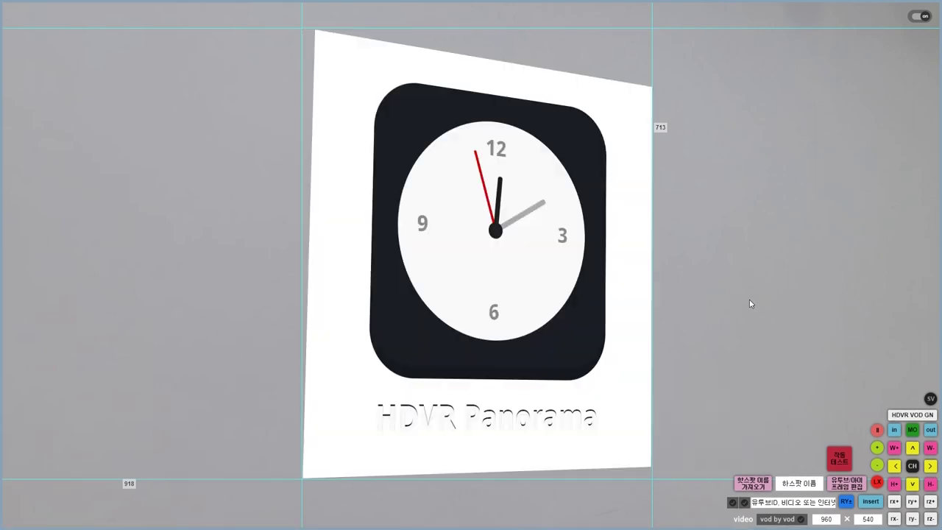
left_click(876, 482)
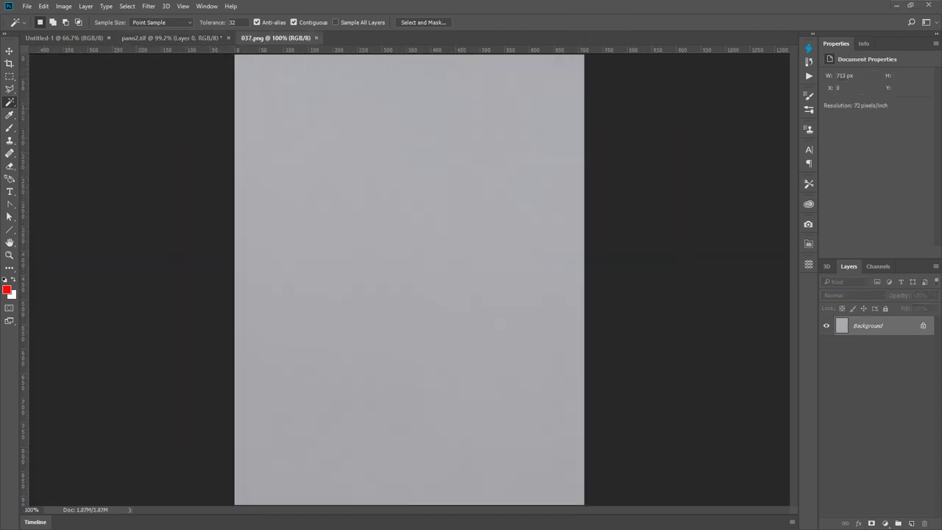
- Save the captured wall image for the web in Photoshop as a JPEG High file, replacing the existing pano.jpg
left_click(28, 7)
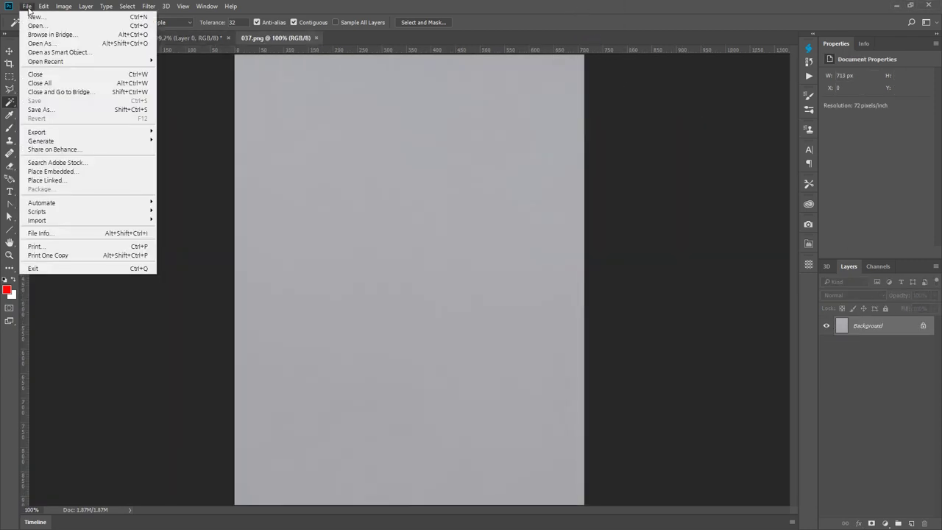
mouse_move(112, 133)
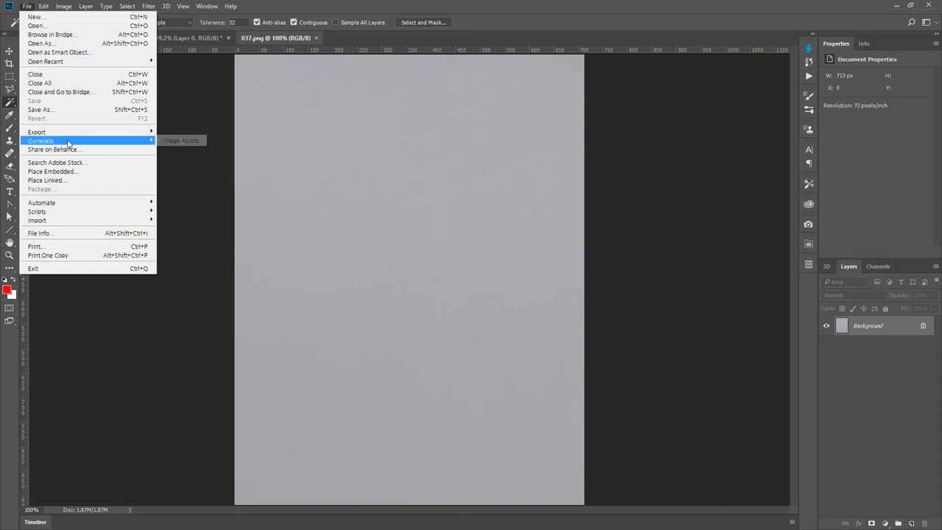
left_click(188, 167)
left_click(401, 52)
left_click(397, 136)
left_click(310, 376)
left_click(237, 51)
double_click(85, 77)
left_click(85, 94)
left_click(452, 348)
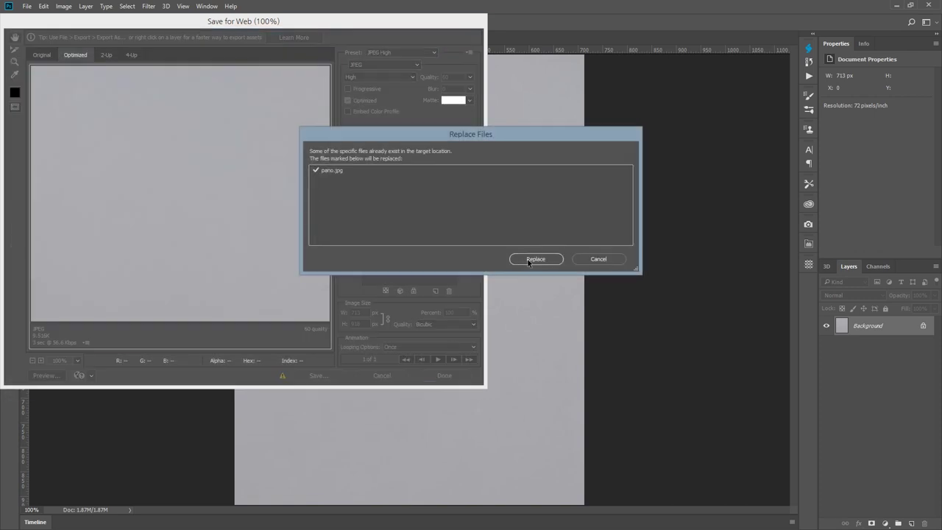
left_click(525, 260)
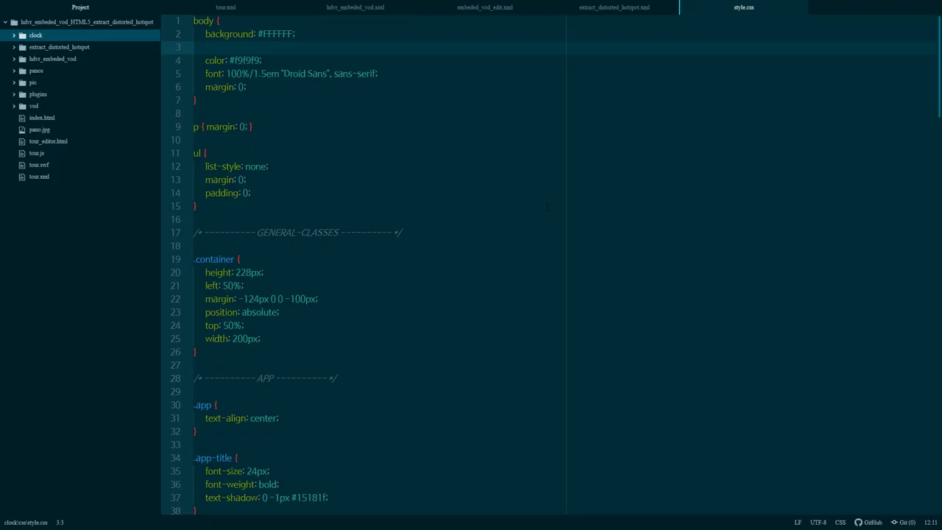
- Give the body rule in style.css a non-repeating ../pano.jpg background sized 100vw 100vh, and reload the tour to check the clock
key("ctrl+v")
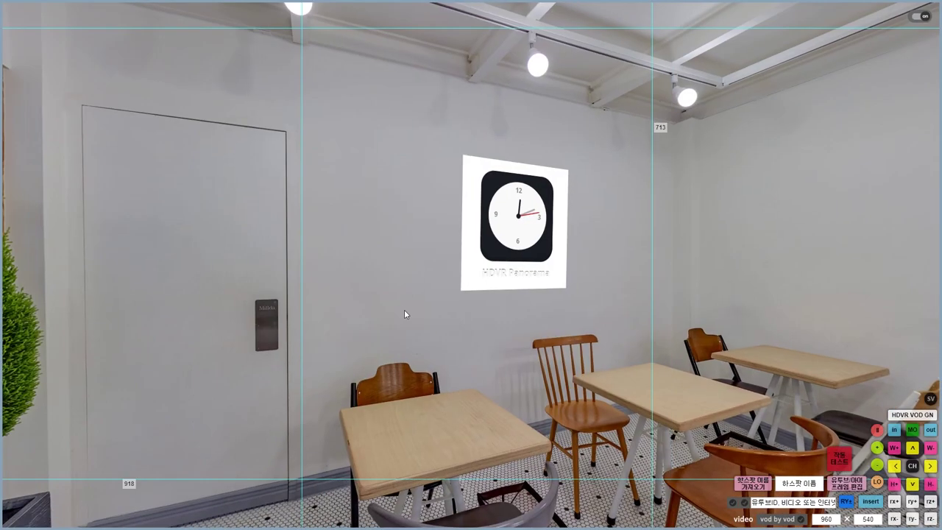
key("F5")
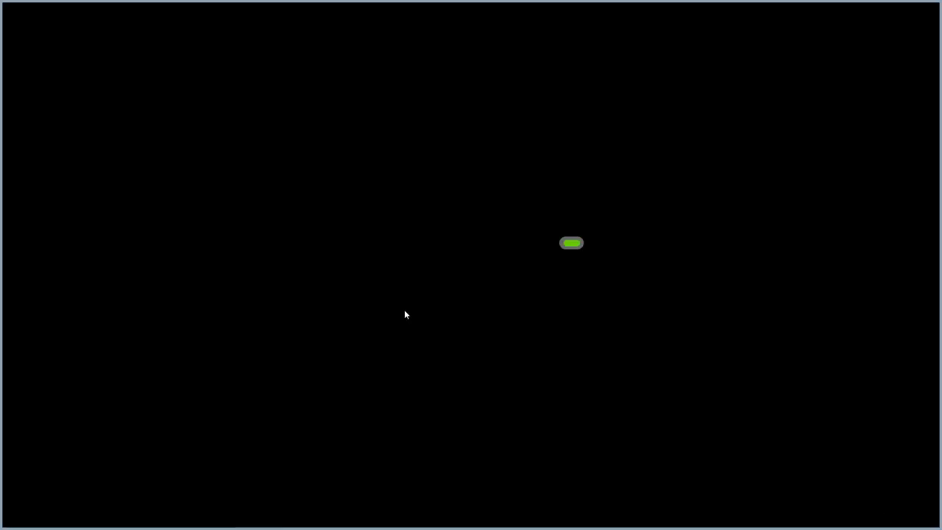
left_click_drag(535, 299, 475, 228)
left_click(571, 243)
left_click_drag(578, 250, 593, 315)
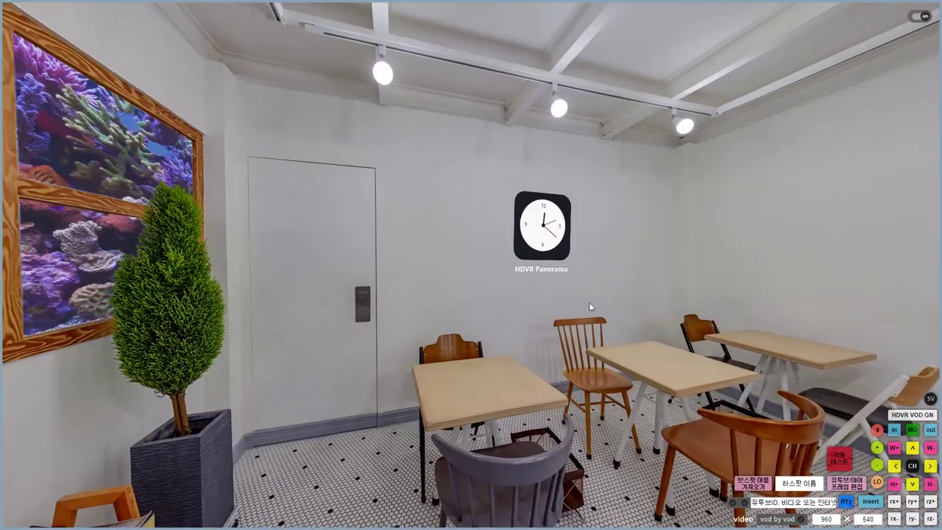
scroll(558, 361, "up", 3)
mouse_move(559, 358)
left_mouse_down()
mouse_move(513, 348)
mouse_move(571, 351)
left_mouse_up()
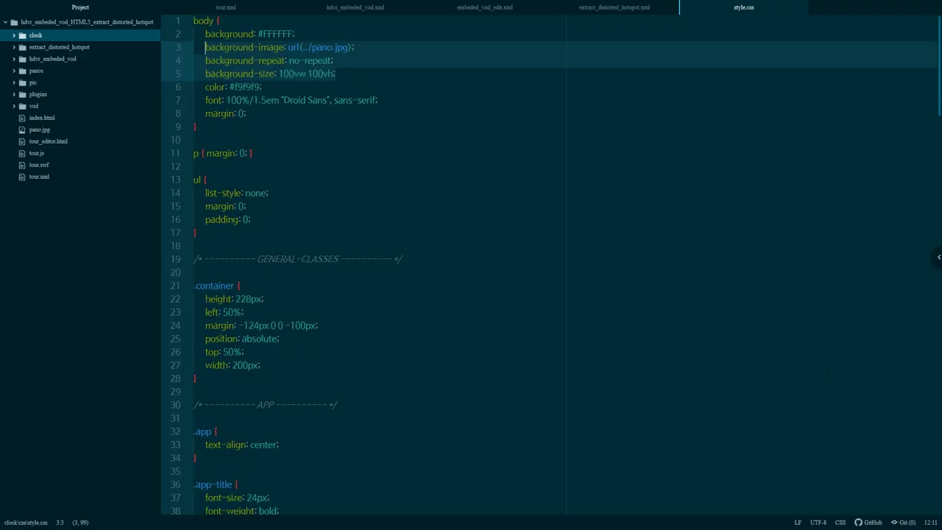
- Set the enabled attribute of the iframe01 hotspot in tour.xml to false
left_click(232, 9)
type("false")
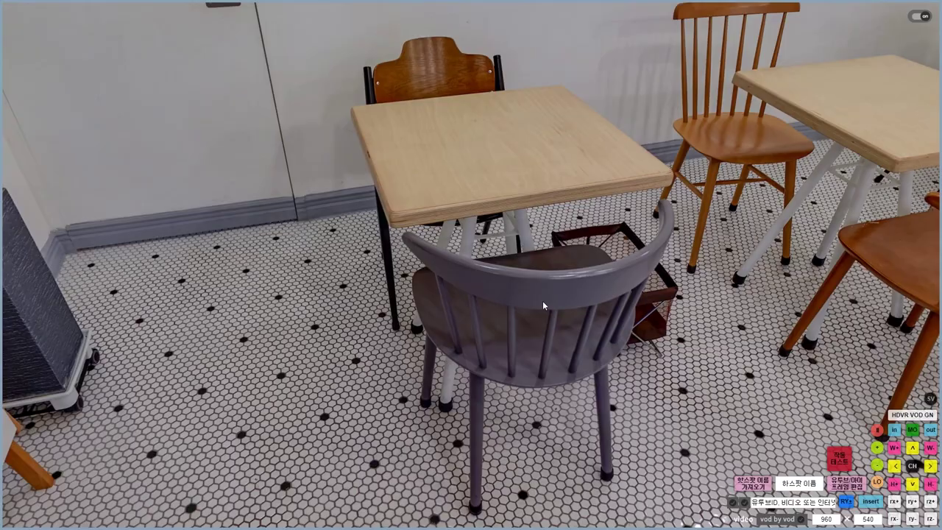
- Open the Marine Aquarium video from the YouTube watch history in a new browser tab and copy its video ID
key("Escape")
key("ctrl+t")
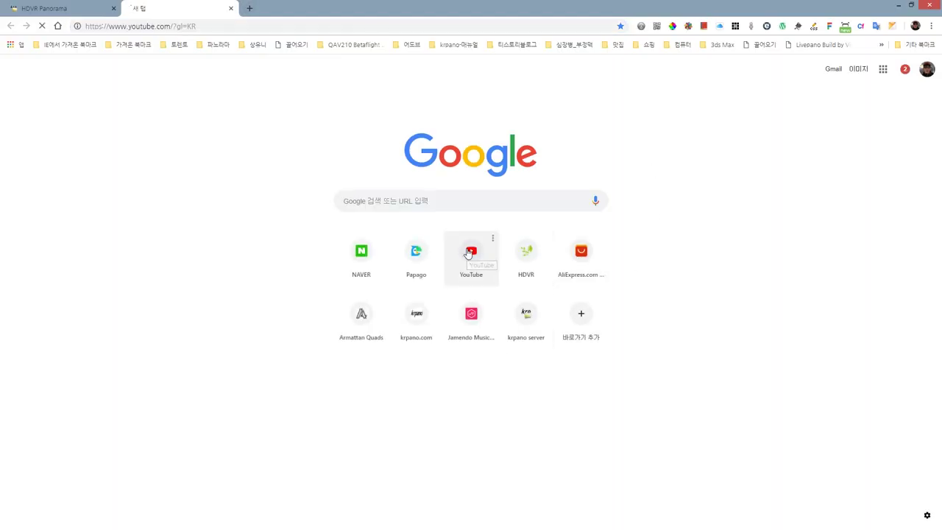
left_click(468, 253)
left_click(56, 169)
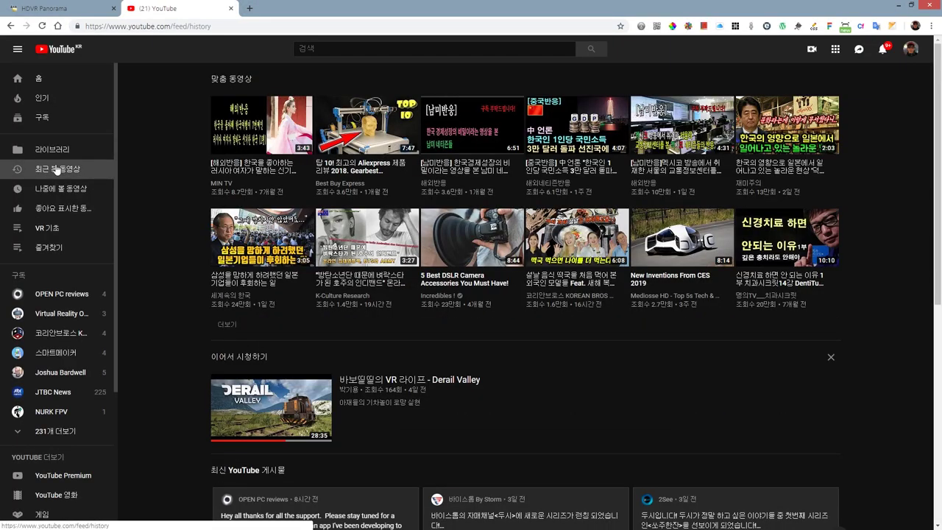
left_click(254, 126)
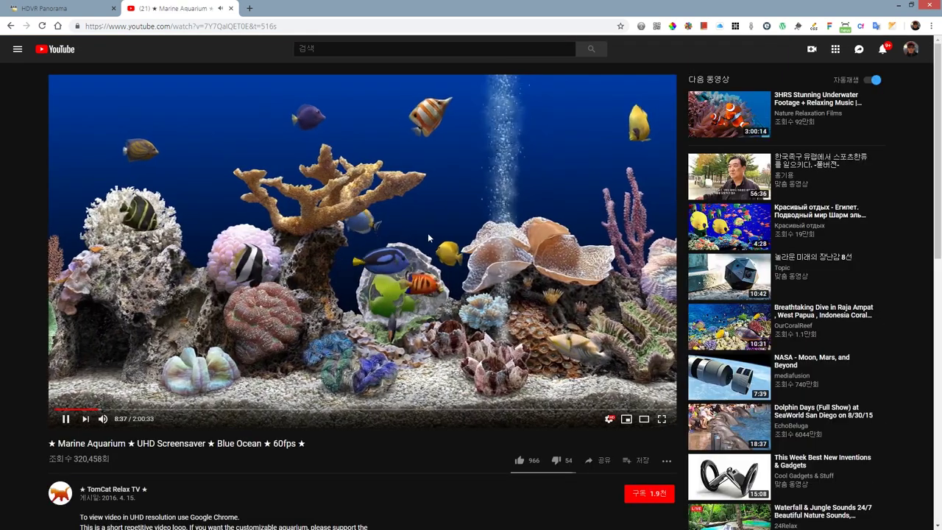
left_click(601, 460)
left_click_drag(459, 368, 412, 368)
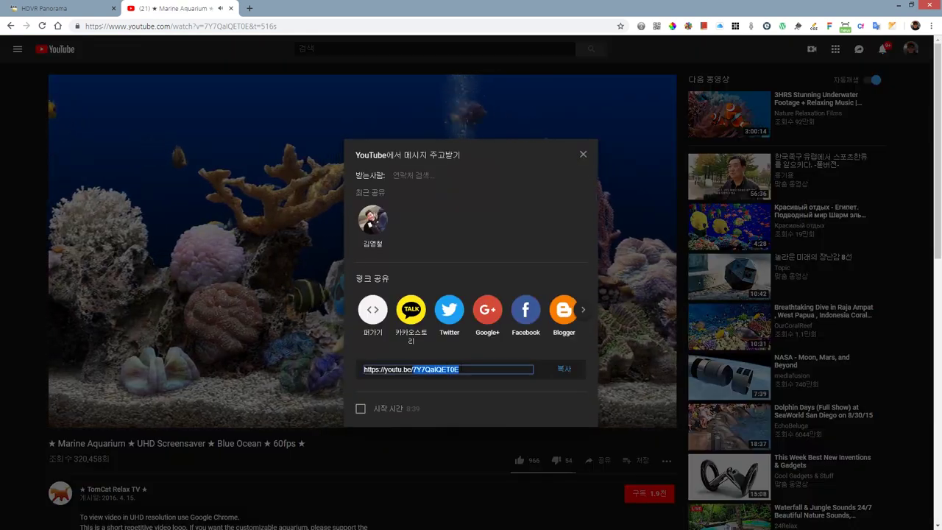
right_click(453, 370)
left_click(474, 380)
- Return to the full-screen tour, look straight down and frame the table above the grey chair with 171 by 155 guides
left_click(40, 10)
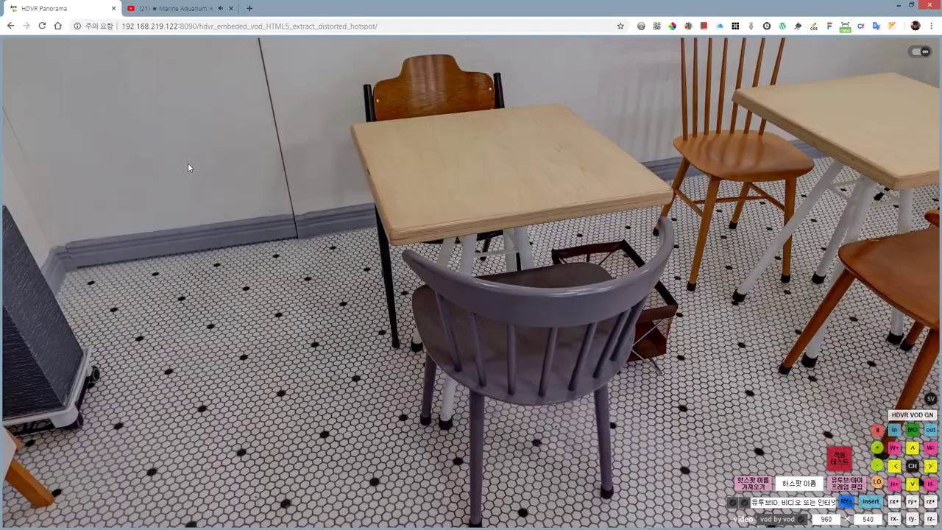
key("F11")
scroll(600, 210, "down", 3)
left_click_drag(544, 210, 489, 133)
scroll(530, 119, "down", 2)
scroll(530, 119, "down", 2)
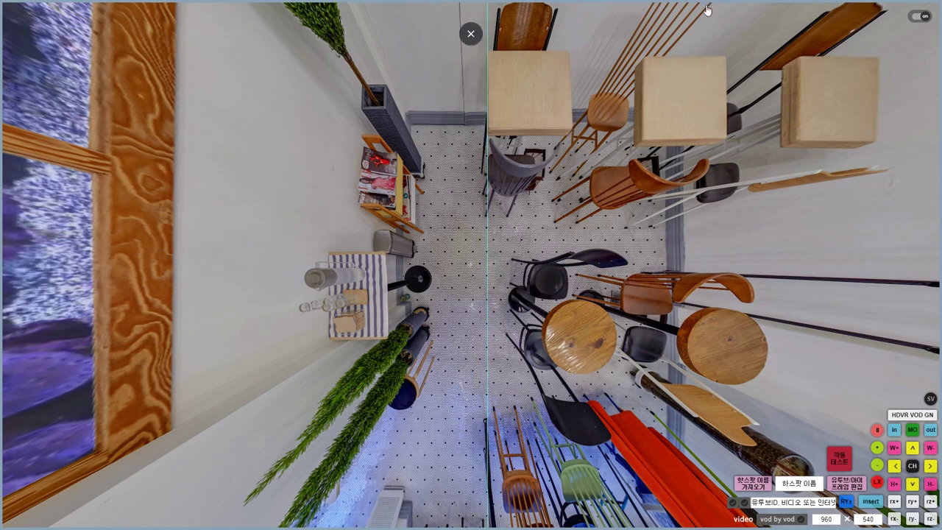
left_click_drag(940, 149, 573, 157)
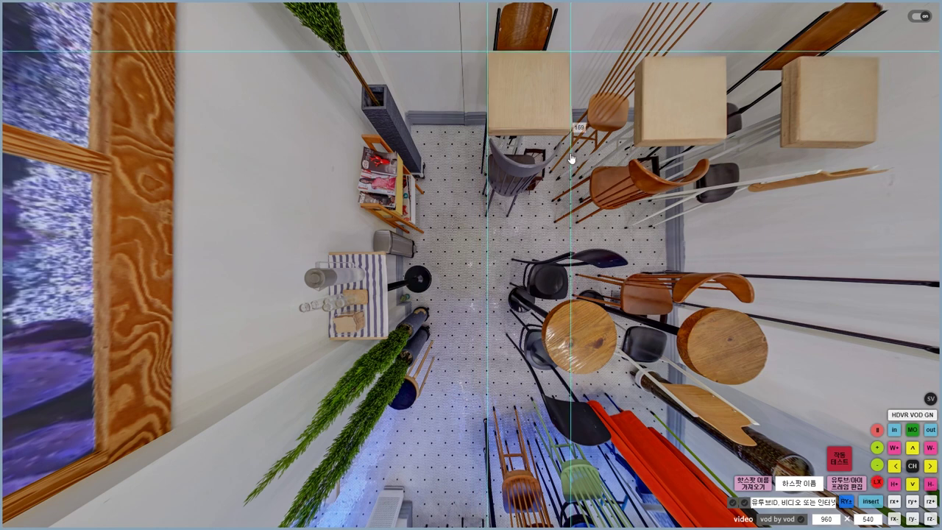
left_click_drag(645, 527, 618, 131)
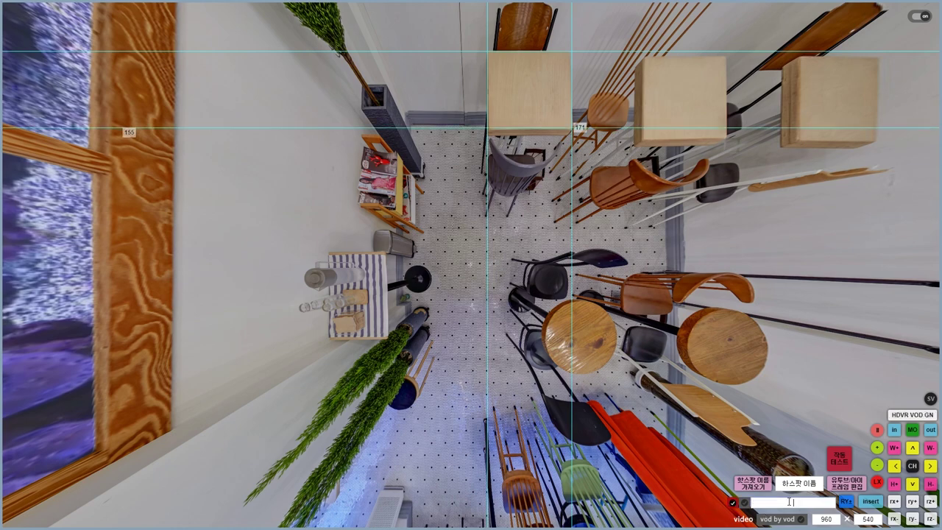
- Insert the YouTube video 7Y7QaIQET0E as a test hotspot in the guide frame and adjust its y rotation
left_click(870, 502)
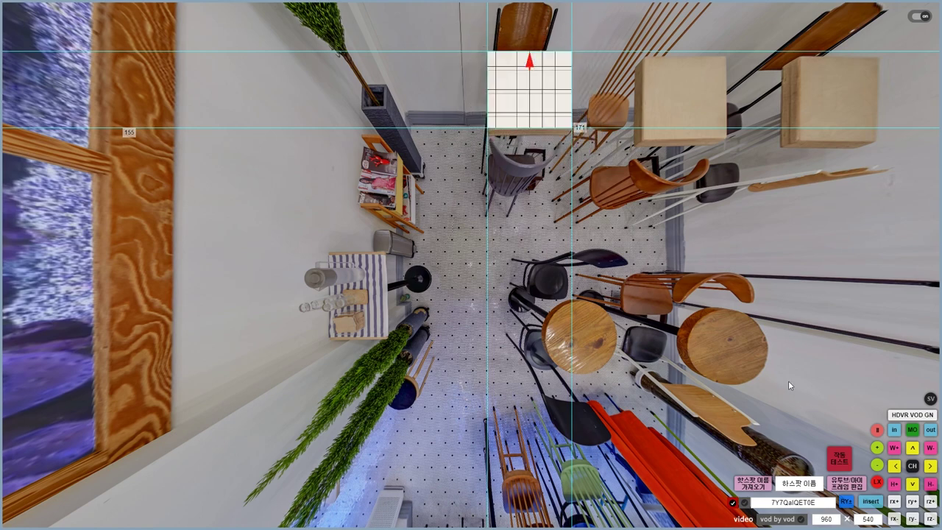
left_click(911, 501)
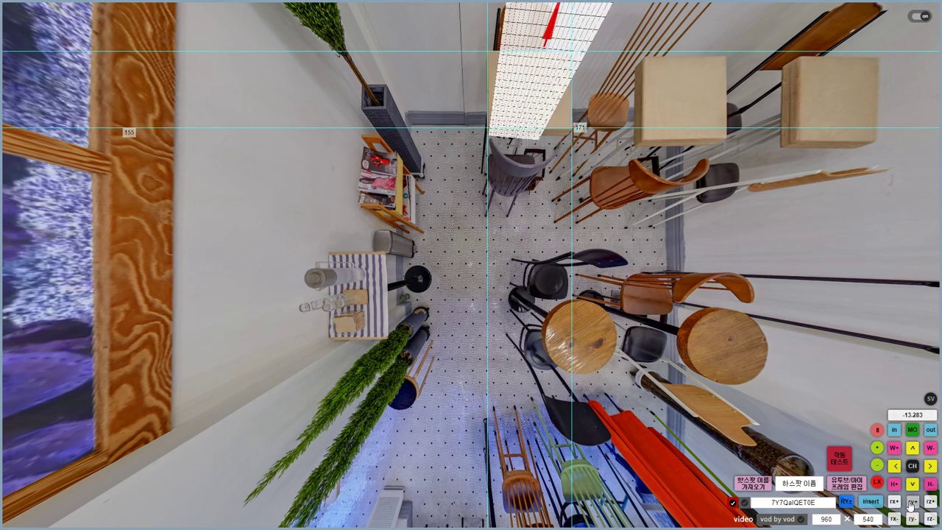
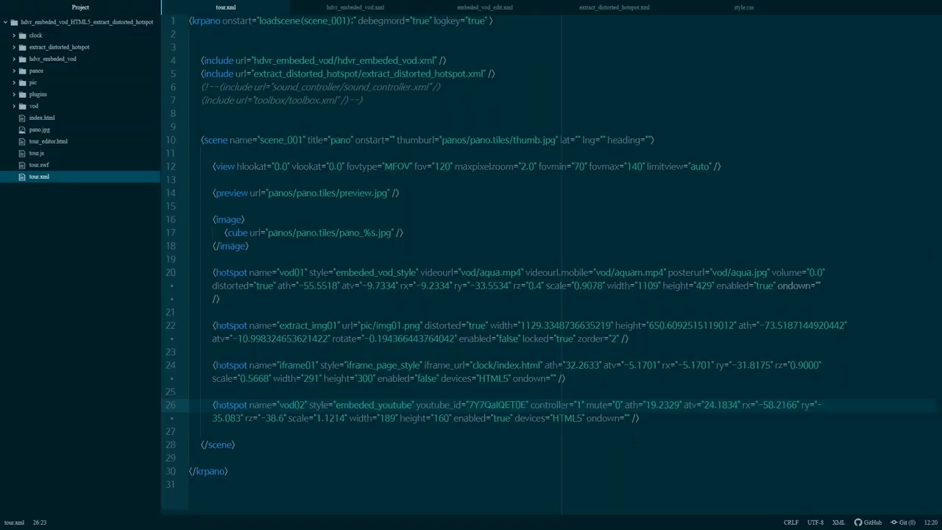
- Replace the vod02 hotspot in tour.xml with the refined version: ath 19.5129, atv 24.2734, rx -57.5166, ry -35.0830, rz -38.9500, size 189 by 163
key("BackSpace")
type("<hotspot name=\"vod02\" style=\"embeded_youtube\" youtube_id=\"7Y7QaIQET0E\" controller=\"1\" mute=\"0\" ath=\"19.5129\" atv=\"24.2734\" rx=\"-57.5166\" ry=\"-35.0830\" rz=\"-38.9500\" scale=\"1.1214\" width=\"189\" height=\"163\" enabled=\"true\" devices=\"HTML5\" ondown=\"\" />")
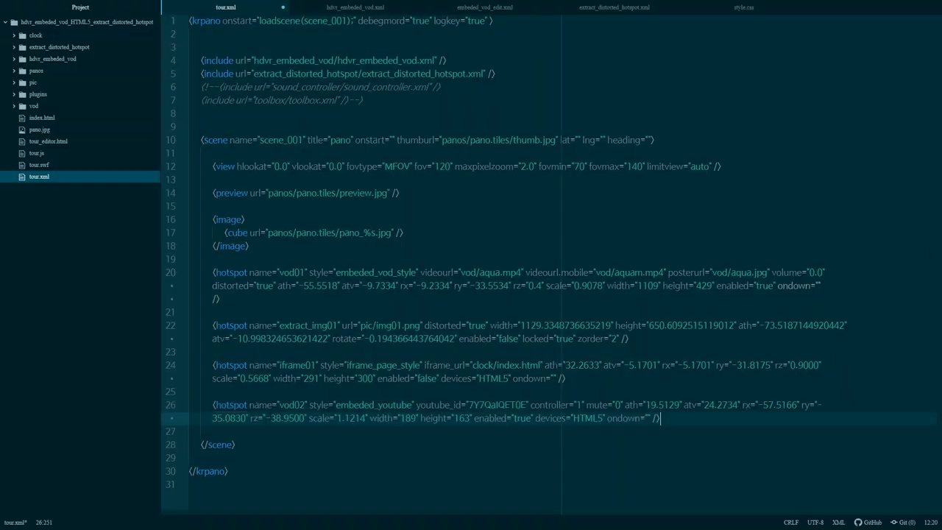
- Reload the tour in the browser and examine the YouTube video on the table from several view directions
key("alt+Tab")
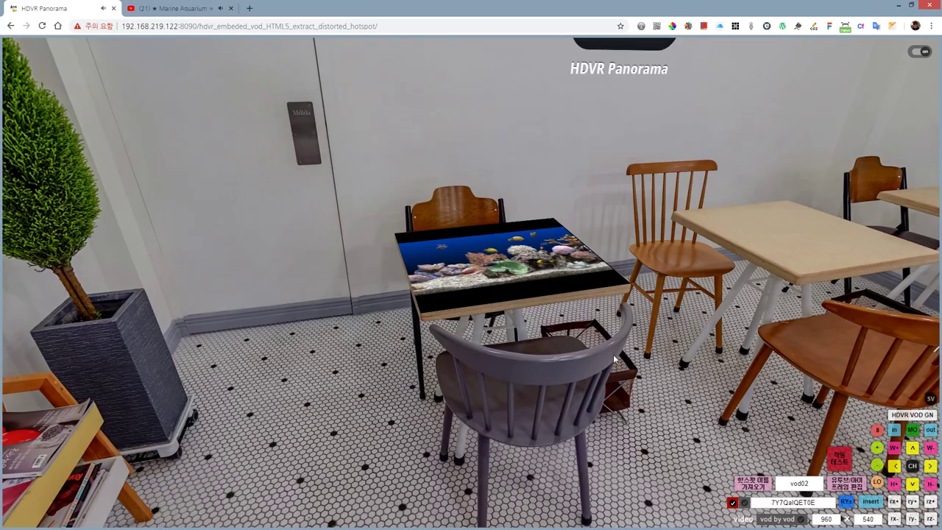
key("F5")
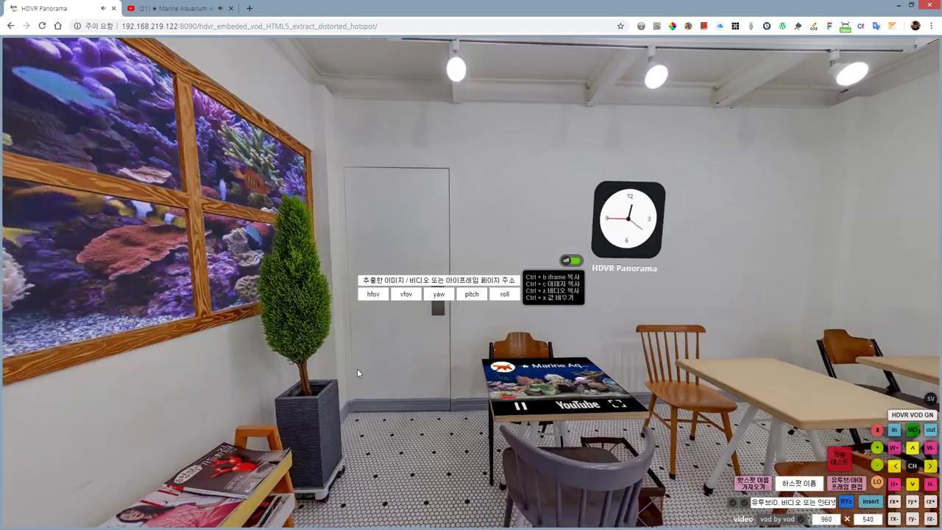
key("F11")
left_click_drag(513, 237, 374, 217)
scroll(374, 216, "up", 3)
left_click_drag(368, 346, 406, 273)
left_click(458, 280)
left_click_drag(503, 379, 459, 357)
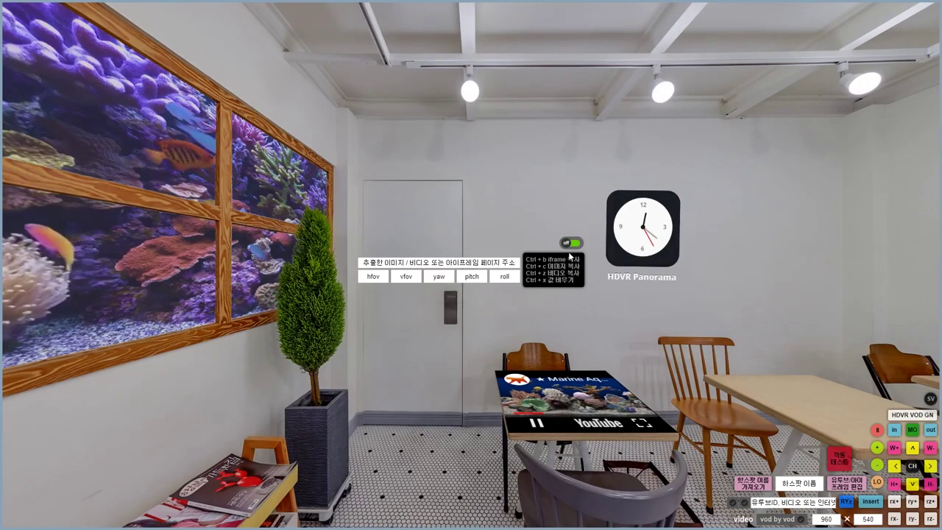
- Hide the extraction overlay and frame the upper wall section beside the aquarium window with guides of 407 by 238
left_click(571, 243)
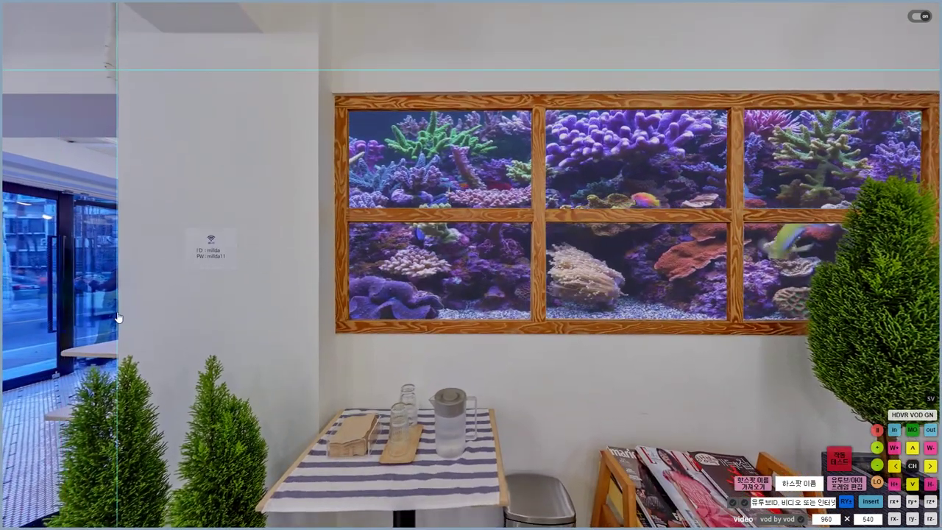
left_click_drag(117, 314, 118, 318)
left_click_drag(309, 69, 310, 93)
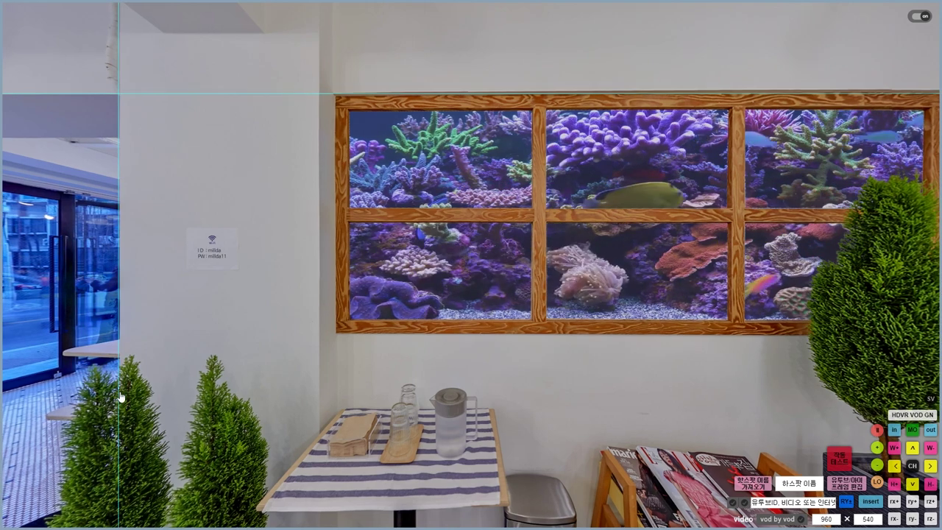
left_click_drag(247, 94, 245, 68)
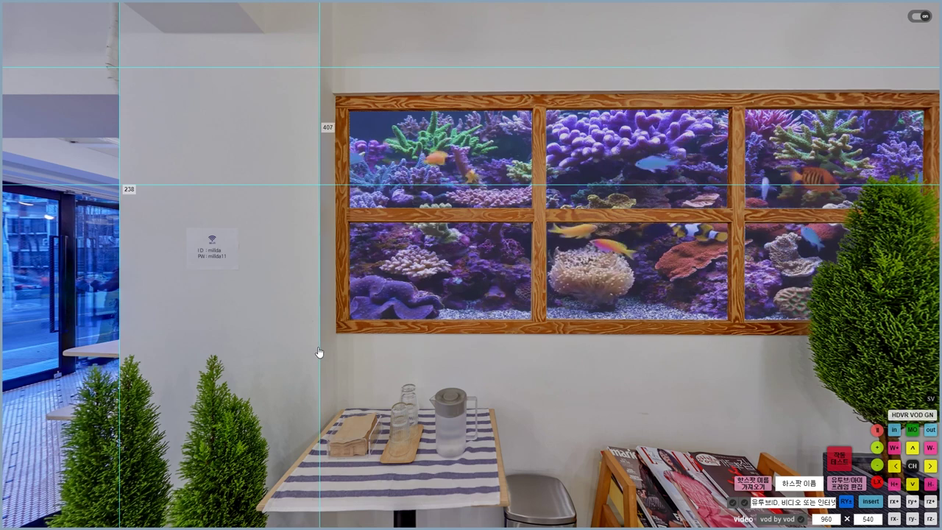
- Insert vod/vod.mp4 as a test hotspot in the wall guide frame beside the aquarium window and scale it to fill the frame
left_click(765, 502)
type("vod/vod.mp4")
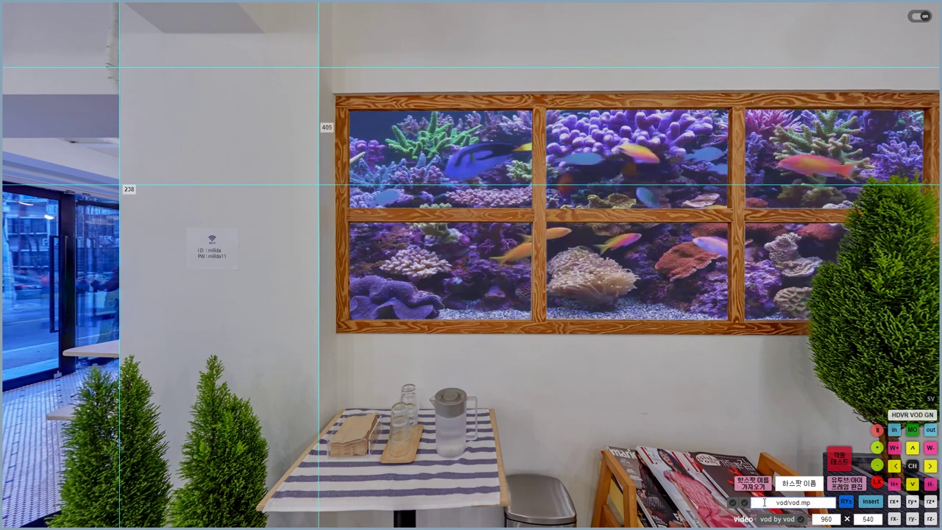
left_click(871, 502)
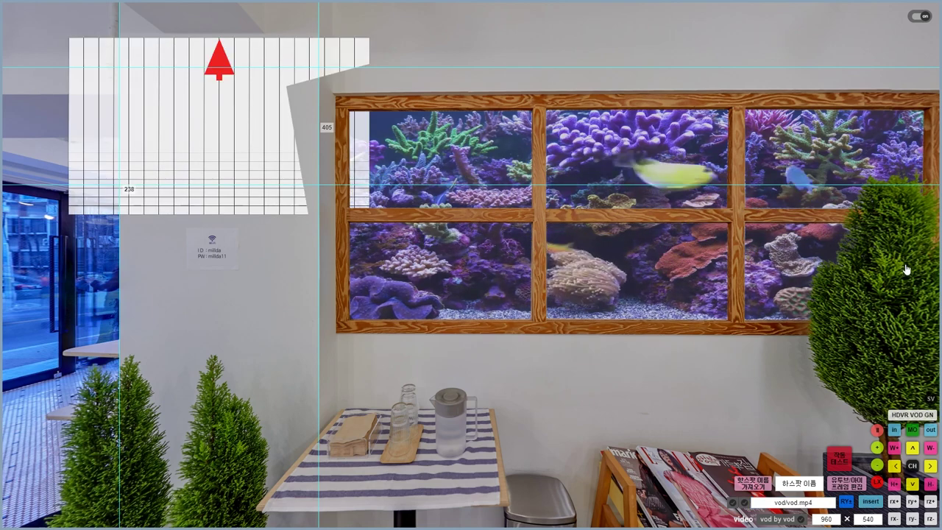
left_click(930, 398)
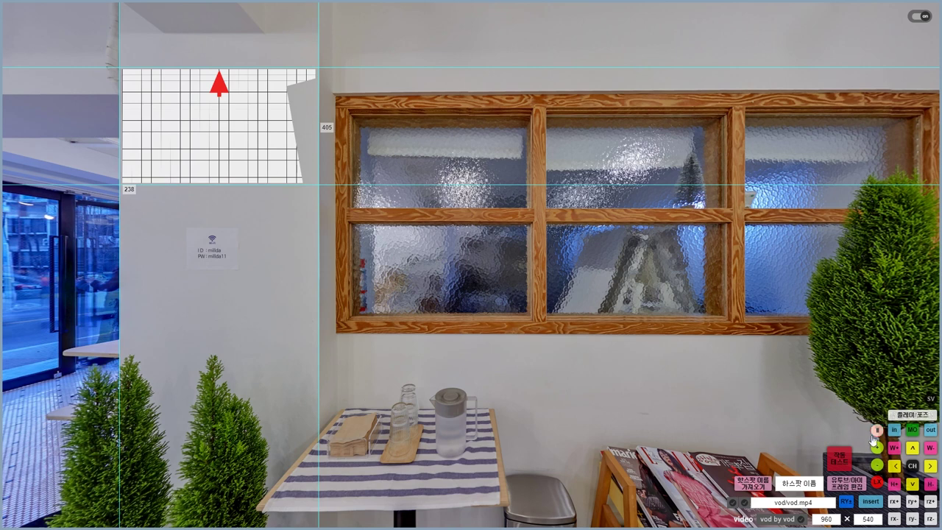
left_click(895, 430)
left_click(894, 430)
left_click(894, 431)
left_click(895, 430)
left_click(894, 430)
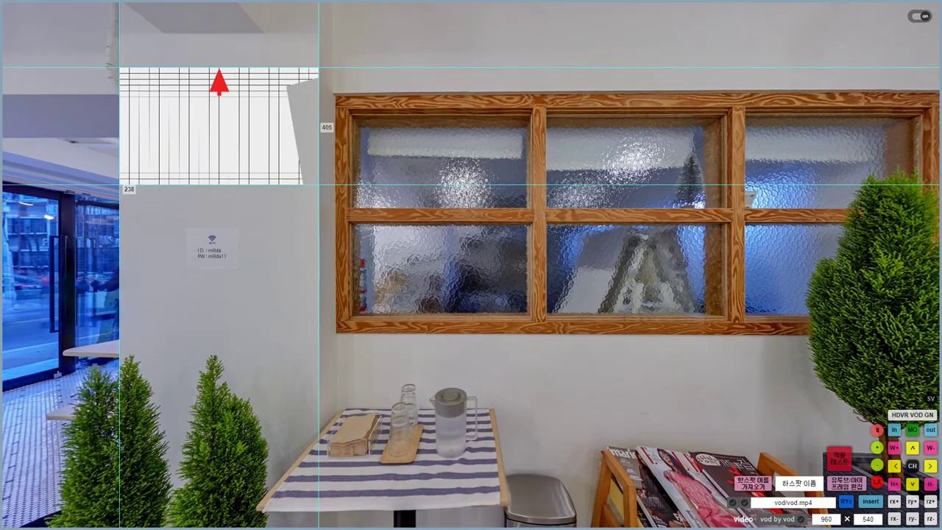
- Add the vod03 hotspot to tour.xml with vod/vod.mp4, ath -135.1091, atv -21.5404, size 405 by 238, and check it in the reloaded tour
key("alt+Tab")
type("<hotspot name=\"vod01\" style=\"embeded_vod_style\" videourl=\"vod/vod.mp4\" videourl.mobile=\"vod/vodm.mp4\" posterurl=\"vod/vod.jpg\" volume=\"0.0\" distorted=\"true\" ath=\"-135.1091\" atv=\"-21.5404\" rx=\"-21.5404\" ry=\"45.6864\" rz=\"0\" scale=\"0.6512\" width=\"405\" height=\"238\" enabled=\"true\" ondown=\"\" />")
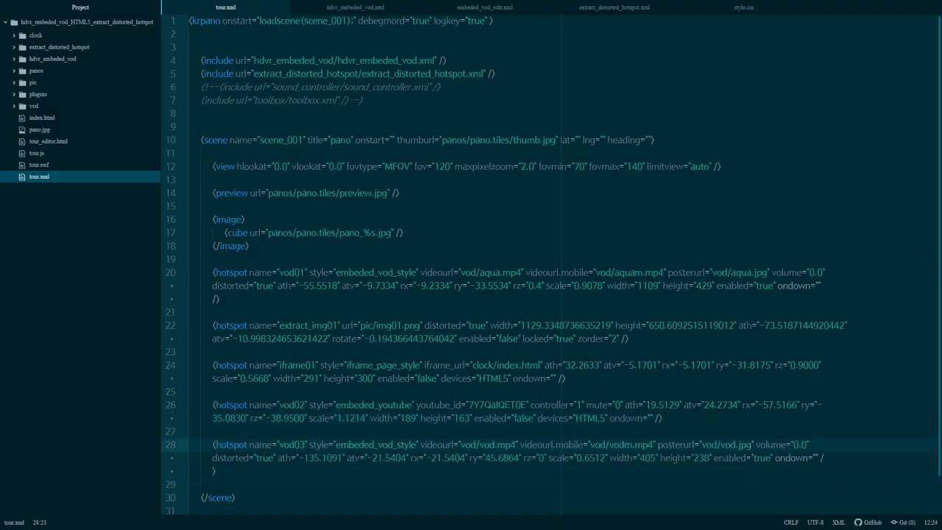
key("alt+Tab")
key("F5")
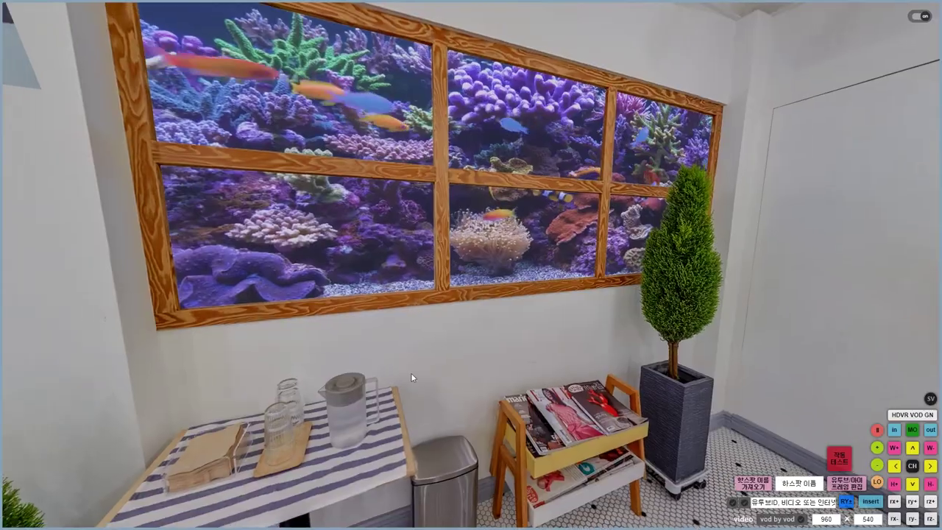
left_click_drag(410, 372, 444, 386)
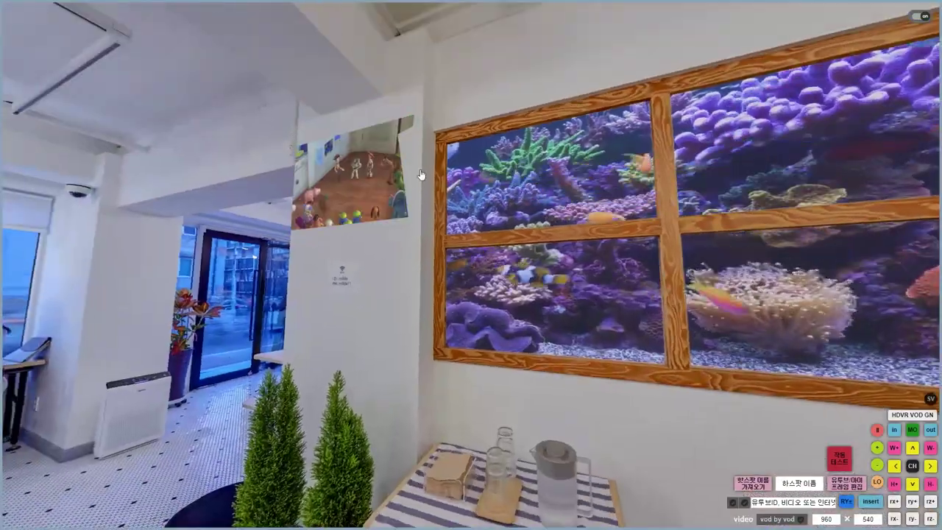
left_click_drag(560, 418, 487, 417)
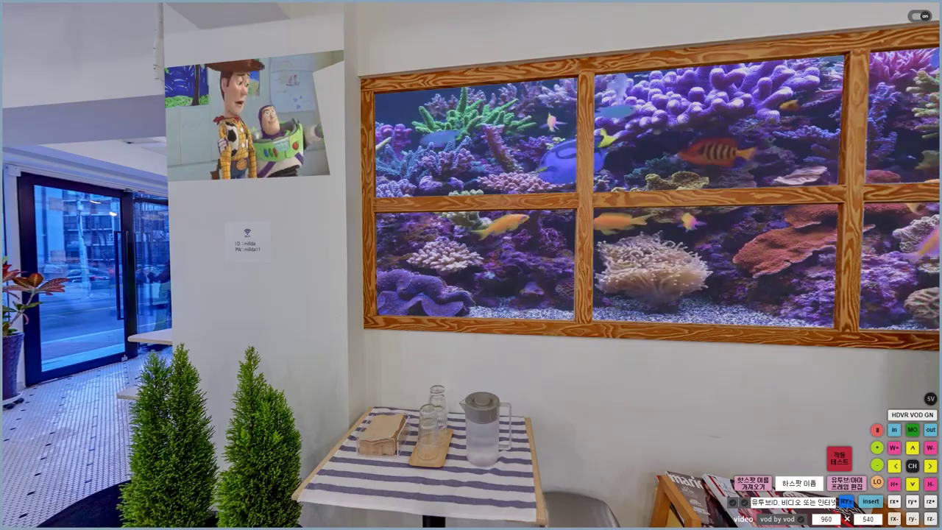
- Add zorder="3" to the vod03 hotspot in tour.xml, reload the tour and look around the aquarium wall
key("alt+Tab")
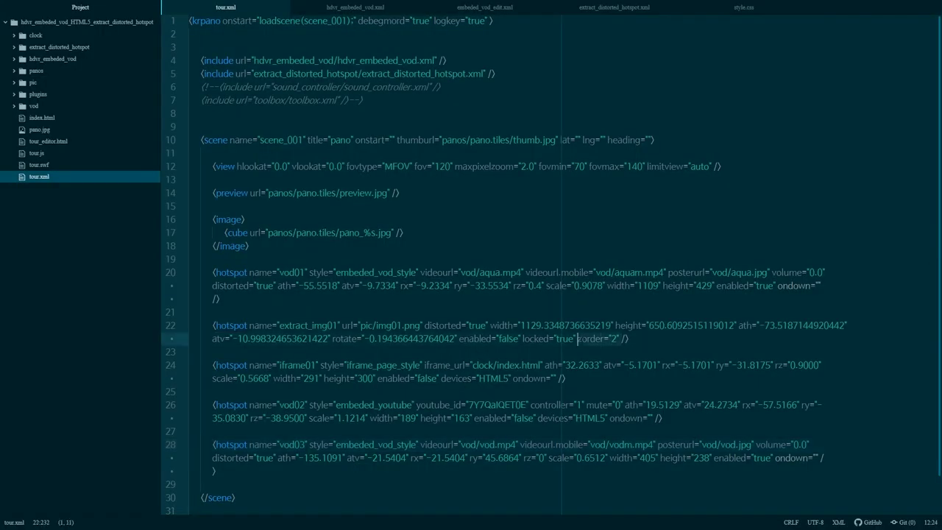
scroll(550, 264, "down", 1)
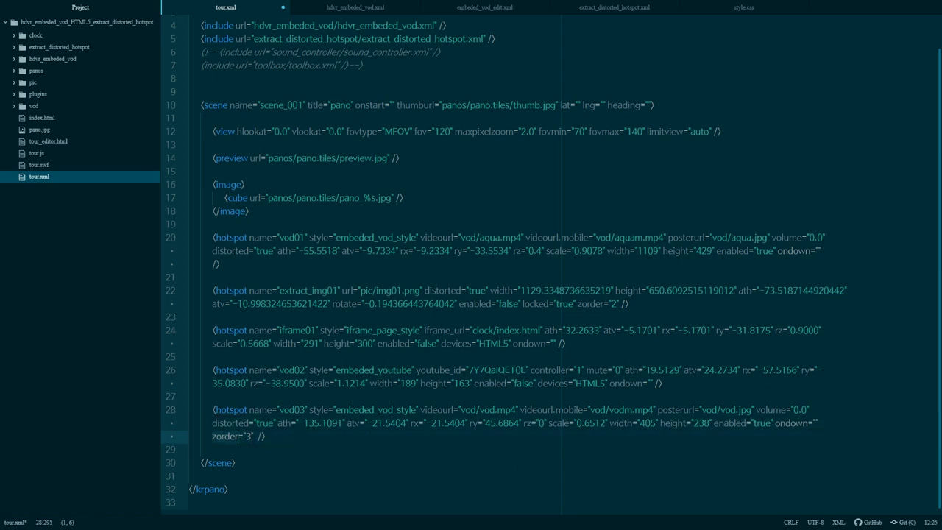
key("alt+Tab")
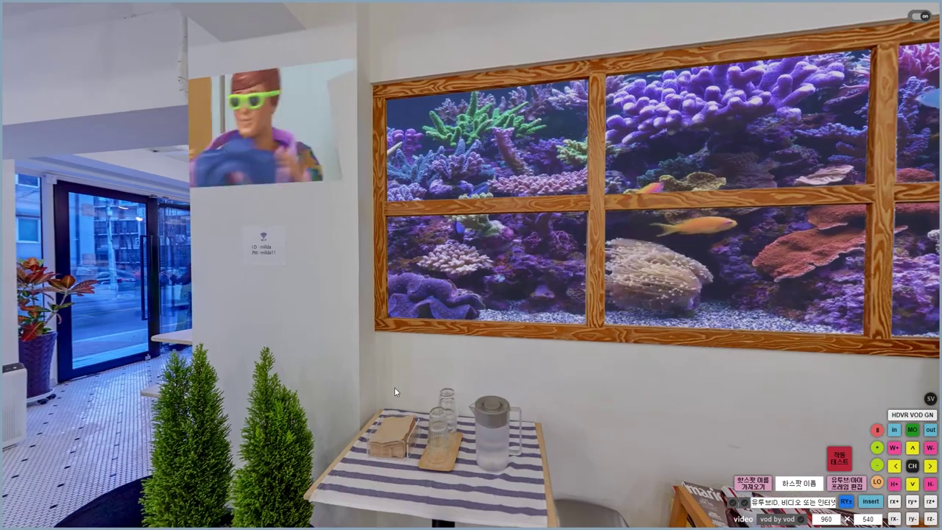
key("F5")
left_click(570, 242)
left_click_drag(418, 350, 334, 350)
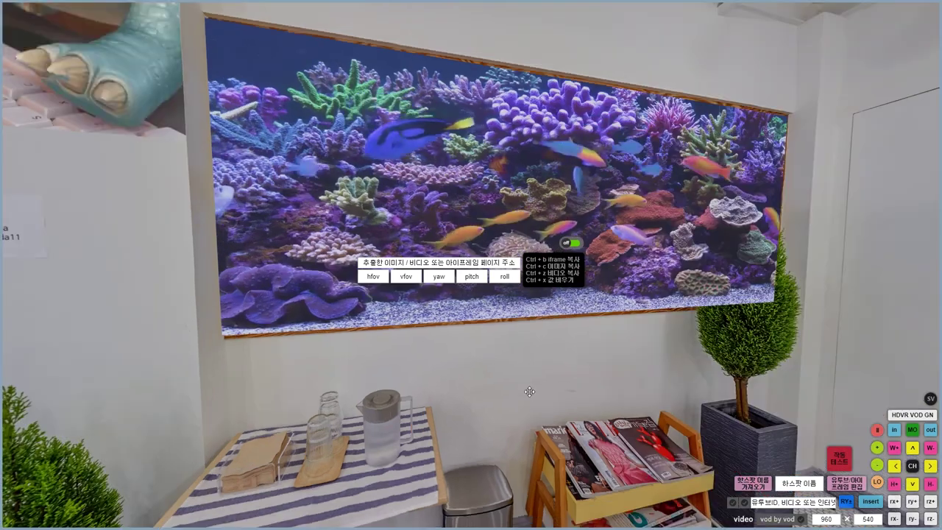
left_click_drag(400, 381, 512, 389)
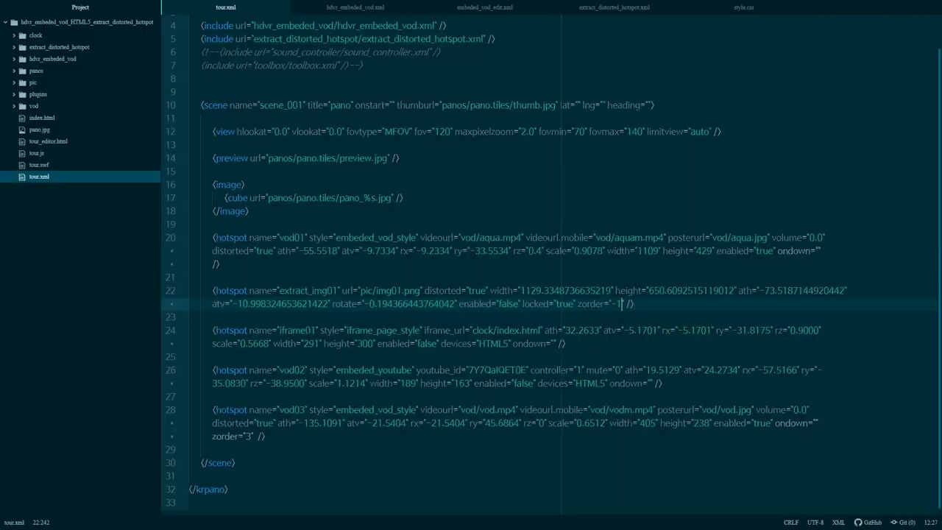
- Set the enabled attribute of the vod01 aquarium hotspot to false in tour.xml
double_click(758, 251)
type("false")
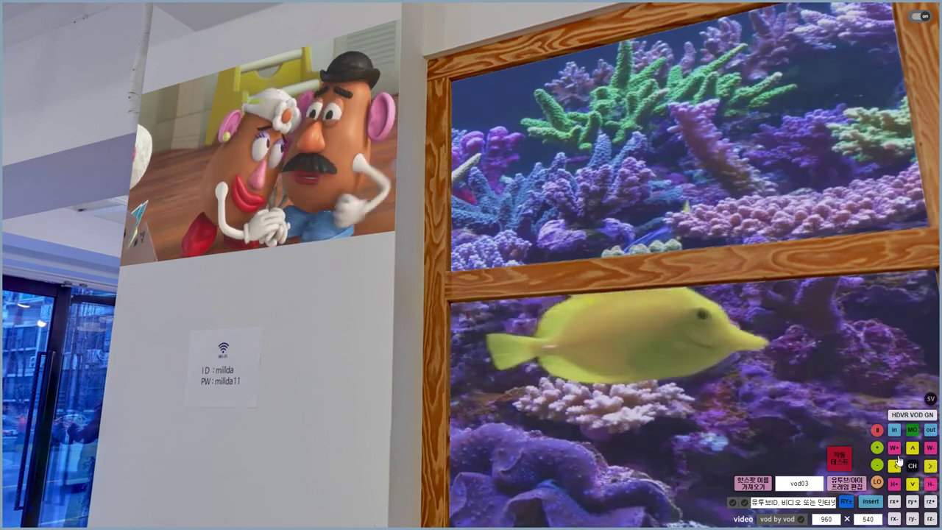
- Nudge the vod03 wall video sideways and update its tour.xml entry with ath -135.0991 and width 406
left_click(931, 467)
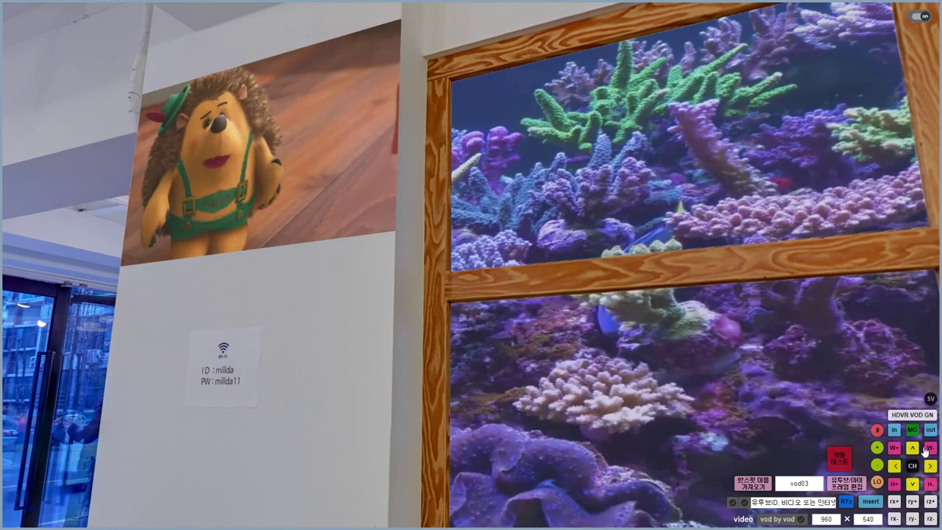
left_click_drag(334, 334, 351, 353)
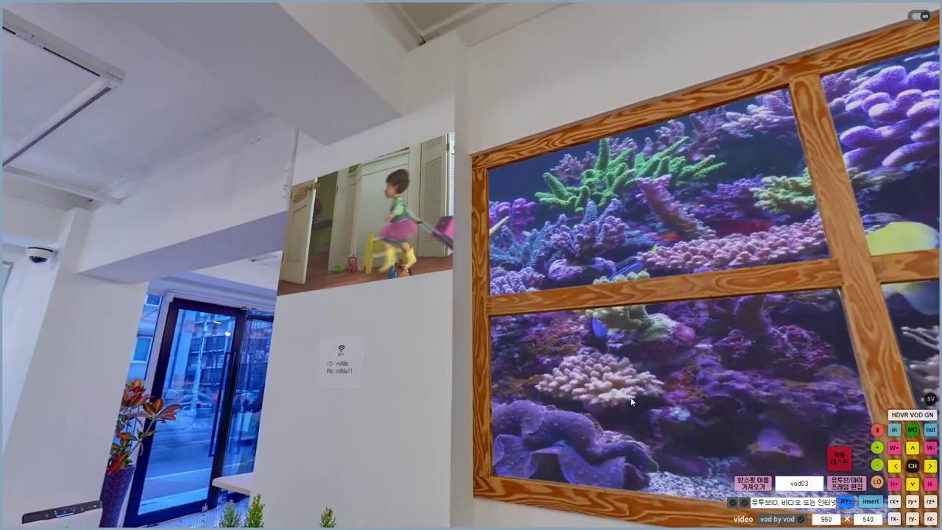
left_click(911, 465)
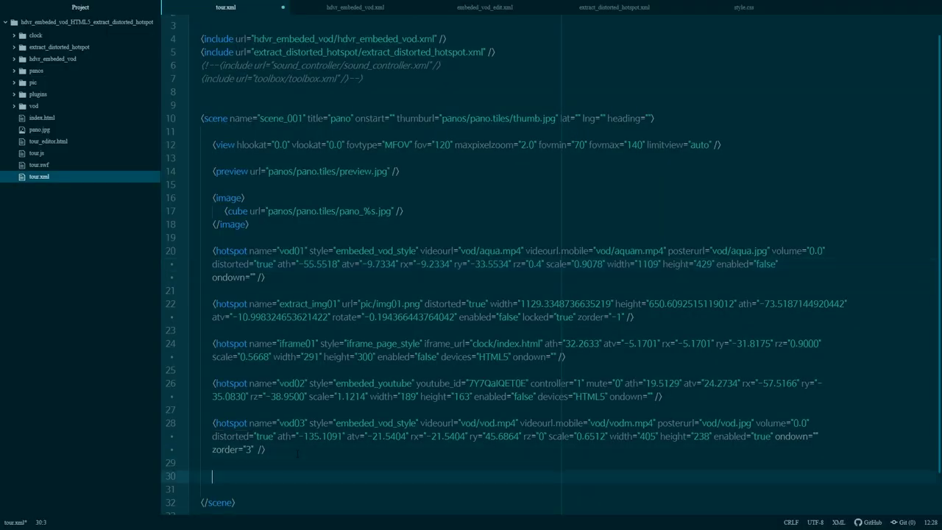
type("<hotspot name=\"vod03\" style=\"embeded_vod_style\" videourl=\"vod/001.mp4\" videourl.mobile=\"vod/001m.mp4\" posterurl=\"vod/vod.jpg\" volume=\"0\" distorted=\"true\" ath=\"-135.0991\" atv=\"-21.5404\" rx=\"-21.5404\" ry=\"45.6864\" rz=\"0\" scale=\"0.6512\" width=\"406\" height=\"238\" enabled=\"true\" ondown=\"\" />")
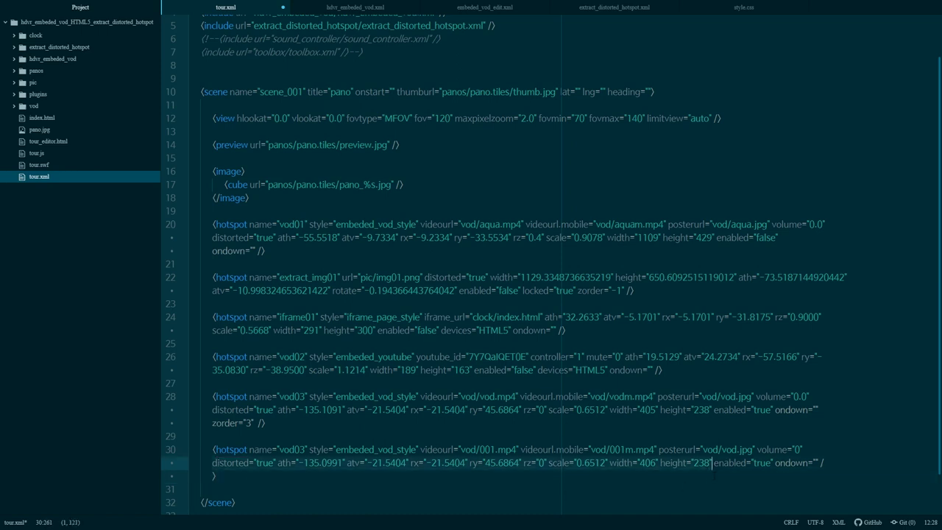
key("ctrl+z")
key("ctrl+z")
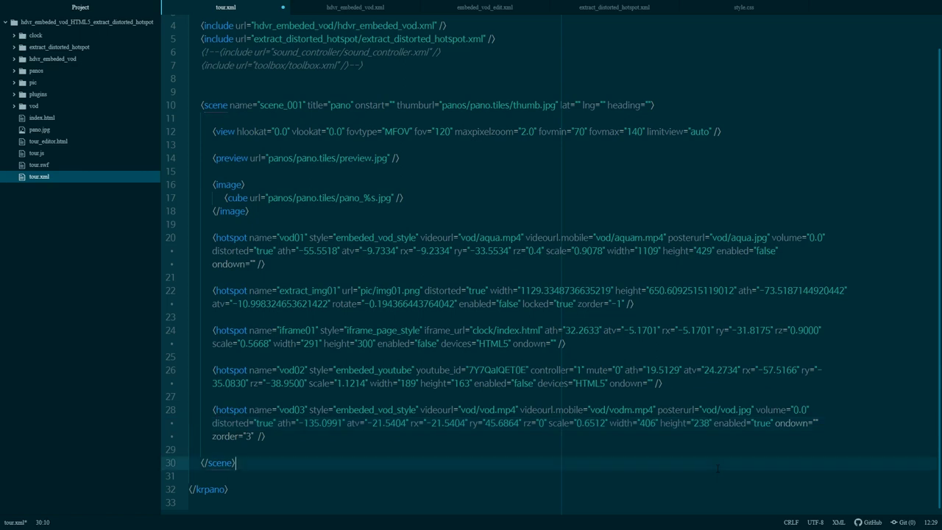
- Reload the tour and examine how the wall video fits beside the aquarium window at different zoom levels
key("alt+Tab")
key("F5")
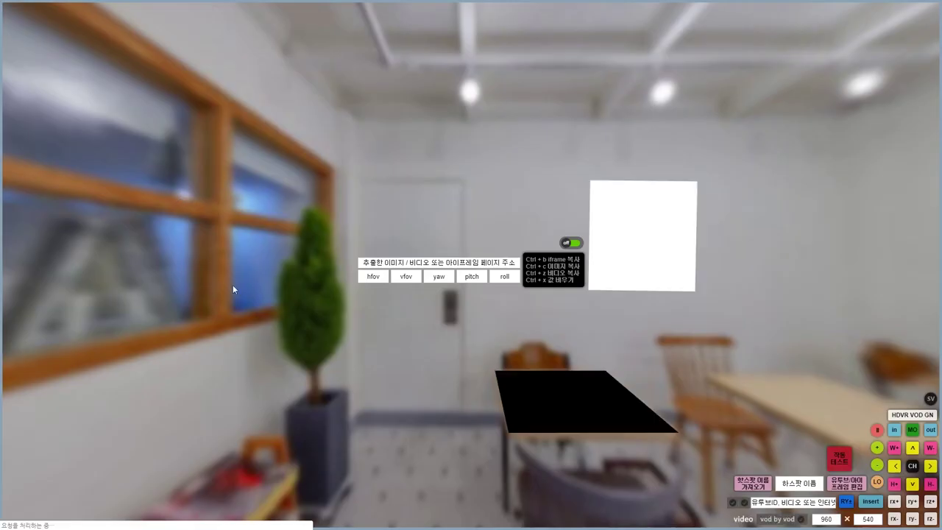
left_click_drag(553, 247, 382, 282)
scroll(375, 205, "up", 3)
left_click_drag(375, 206, 384, 294)
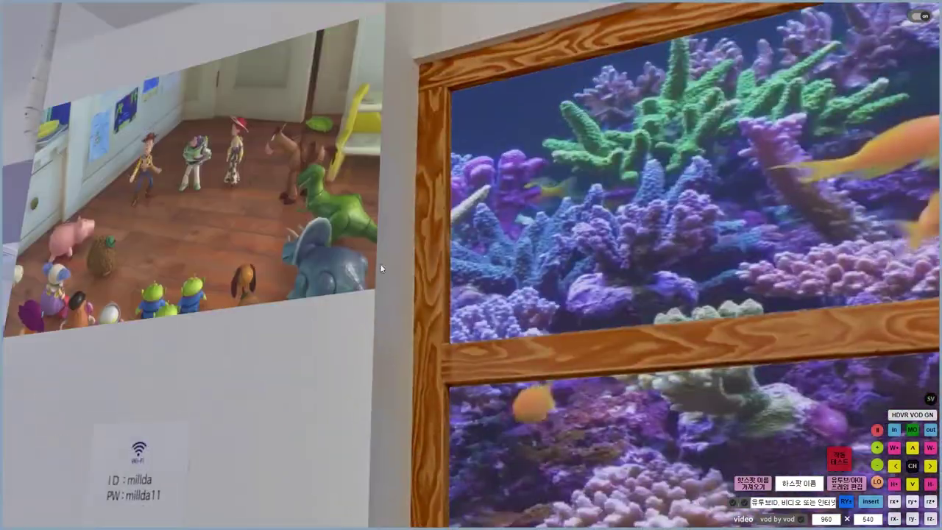
scroll(379, 313, "down", 2)
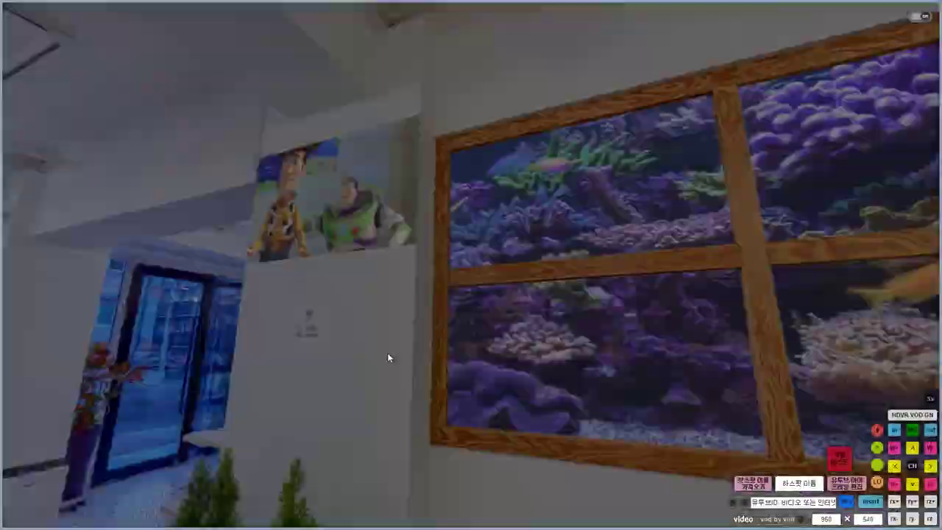
scroll(388, 354, "down", 2)
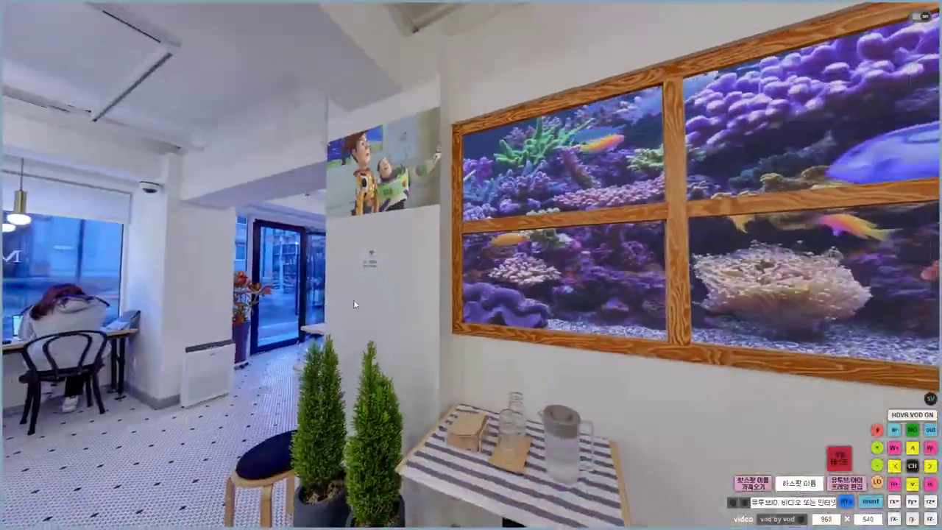
- Frame the round wooden table with guides and insert vod/vod.mp4 as a test hotspot on its top
left_click_drag(387, 355, 662, 346)
left_click_drag(294, 313, 497, 200)
left_click_drag(500, 239, 490, 259)
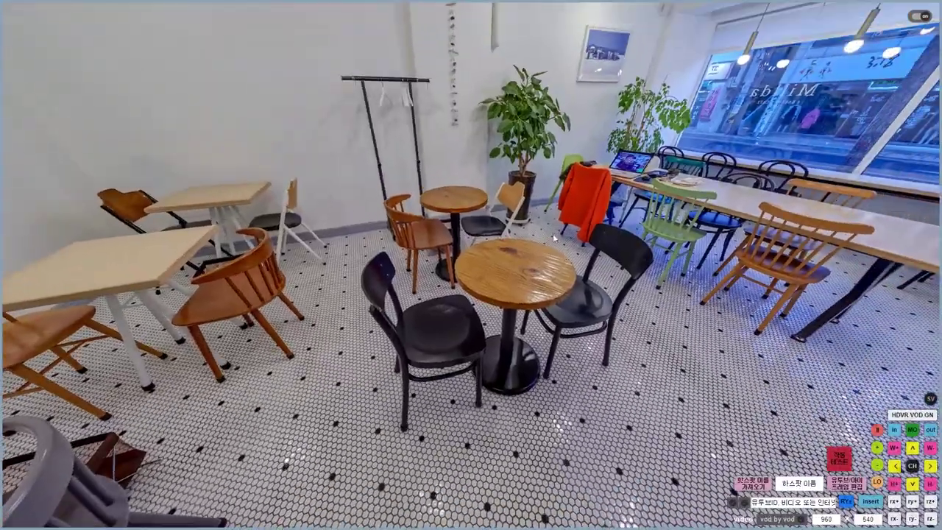
scroll(490, 258, "up", 3)
scroll(490, 257, "up", 4)
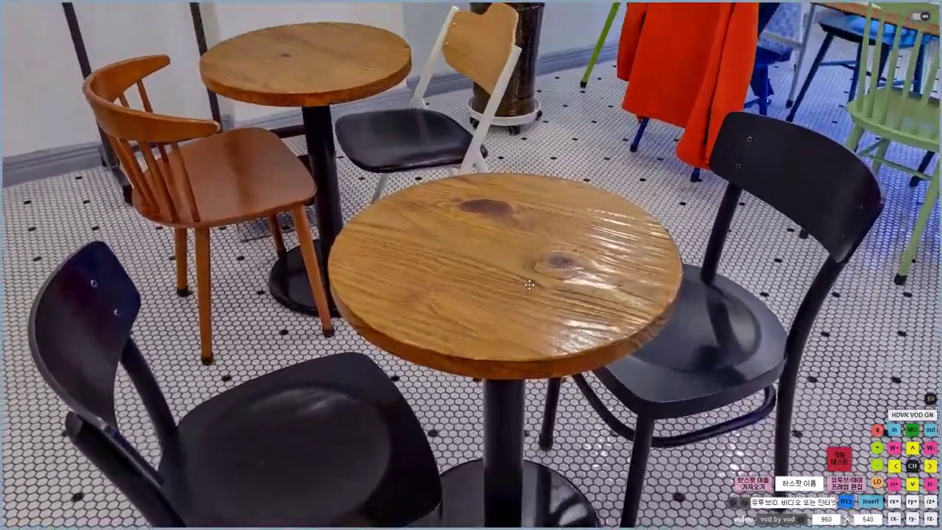
scroll(530, 284, "up", 1)
scroll(553, 276, "down", 2)
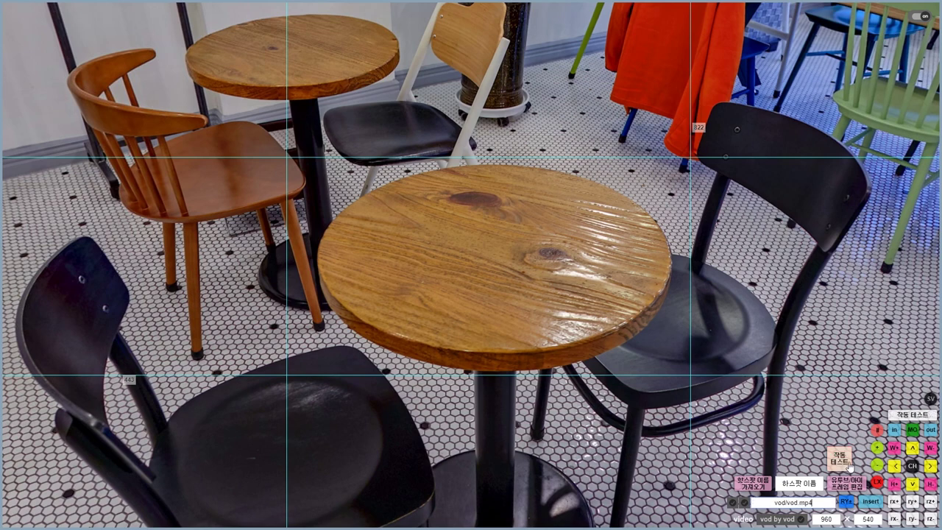
left_click(870, 501)
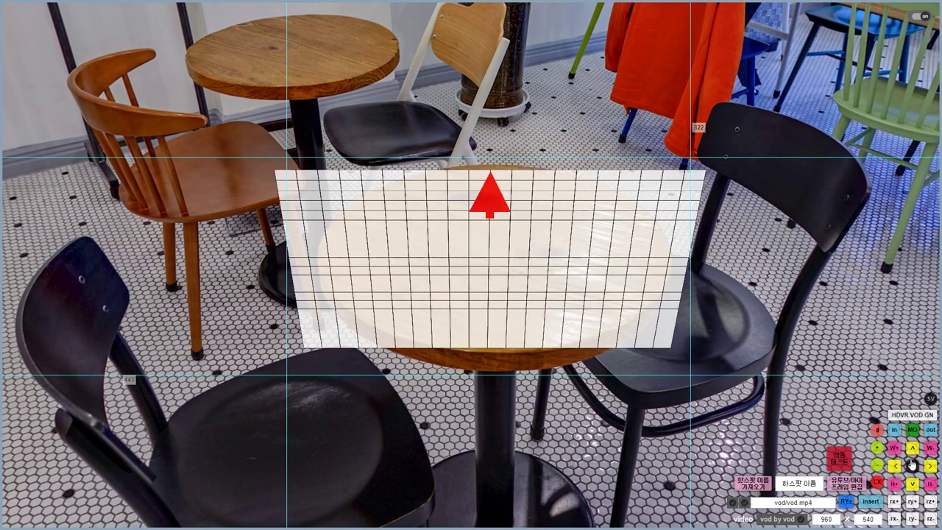
- Rotate the table's test hotspot to x -34.5361 and z -1.65, then fit it to the guides with height 516 and vertical position 33.2939
left_click(893, 502)
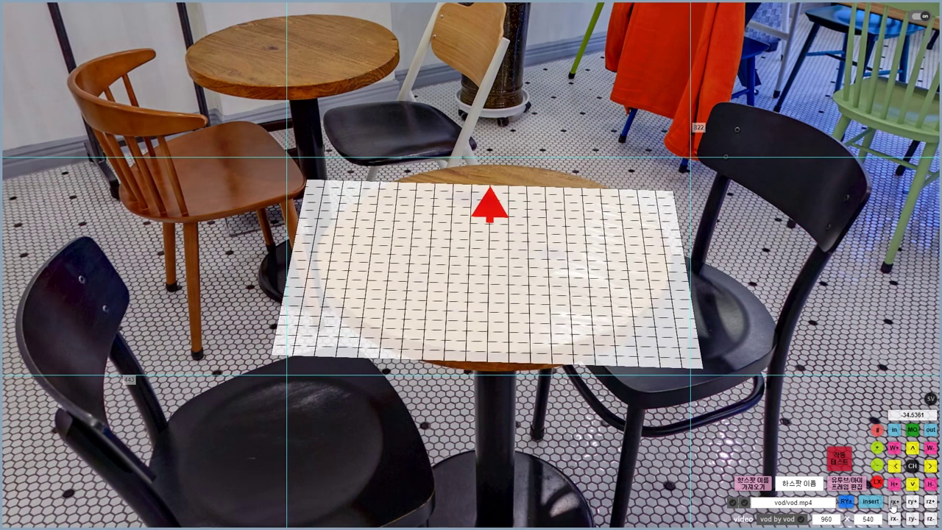
left_click(929, 503)
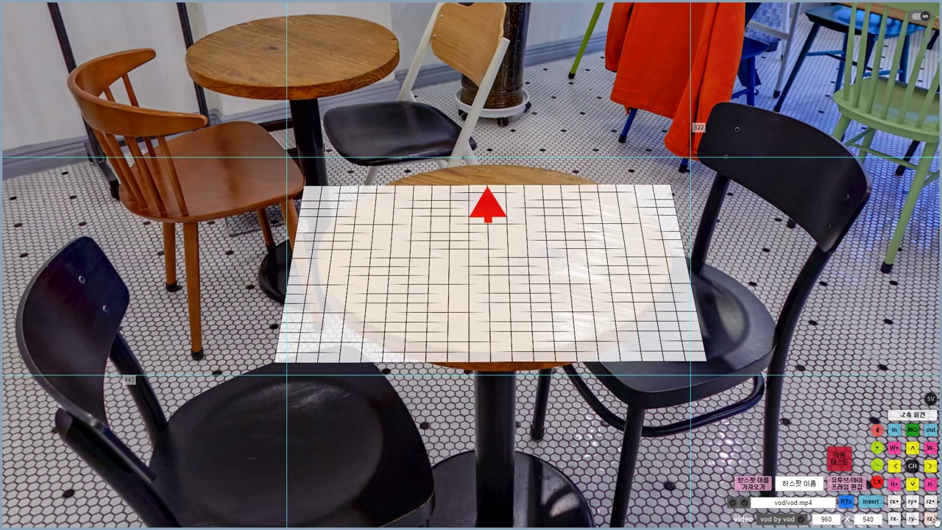
left_click(931, 518)
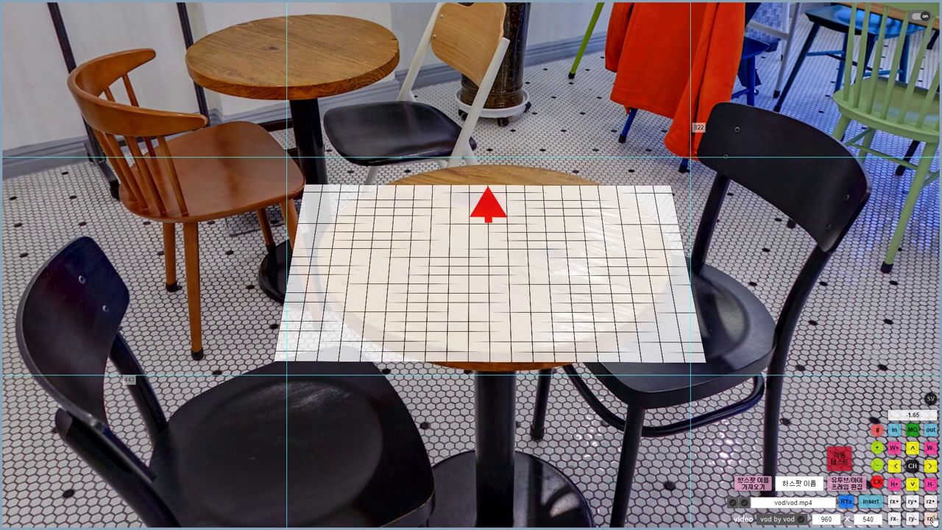
left_click(894, 484)
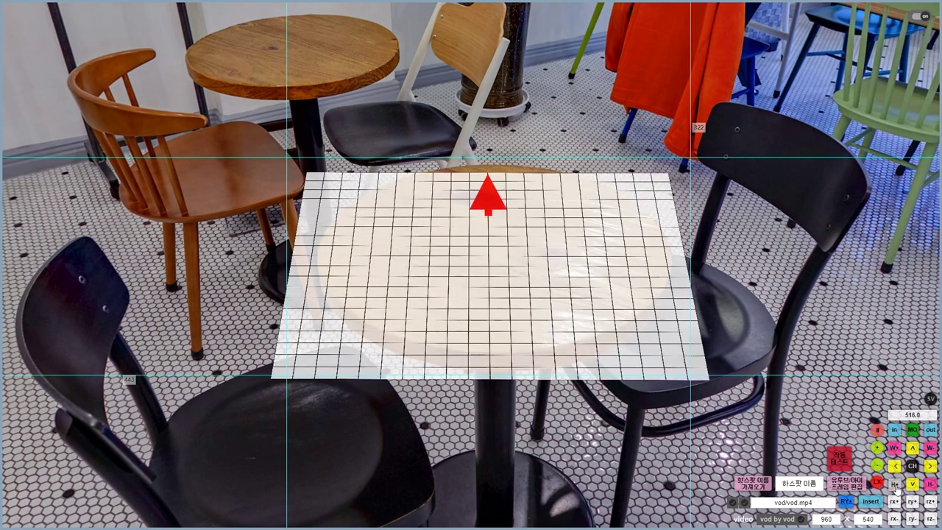
left_click(912, 449)
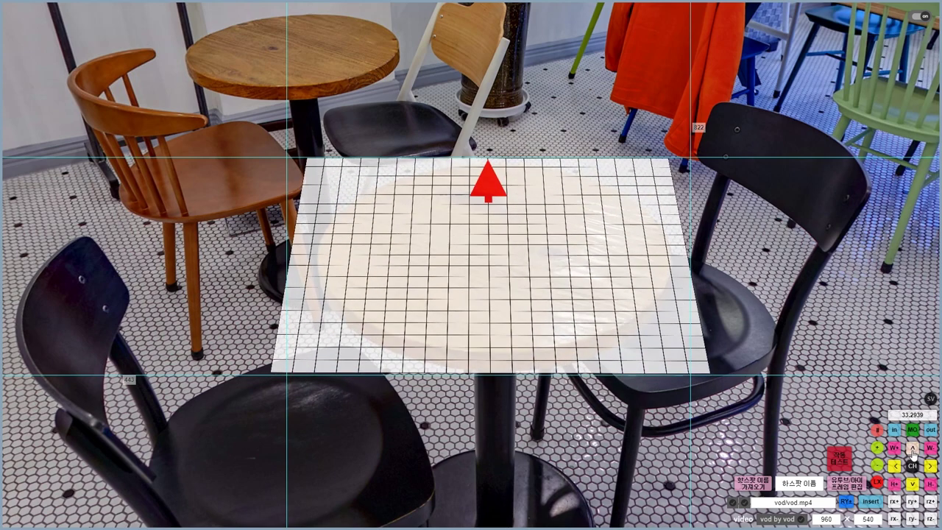
- Fit the test hotspot to the round tabletop with x rotation -50.2361, z rotation -2, height 617.4 and vertical position 32.4989
left_click(894, 504)
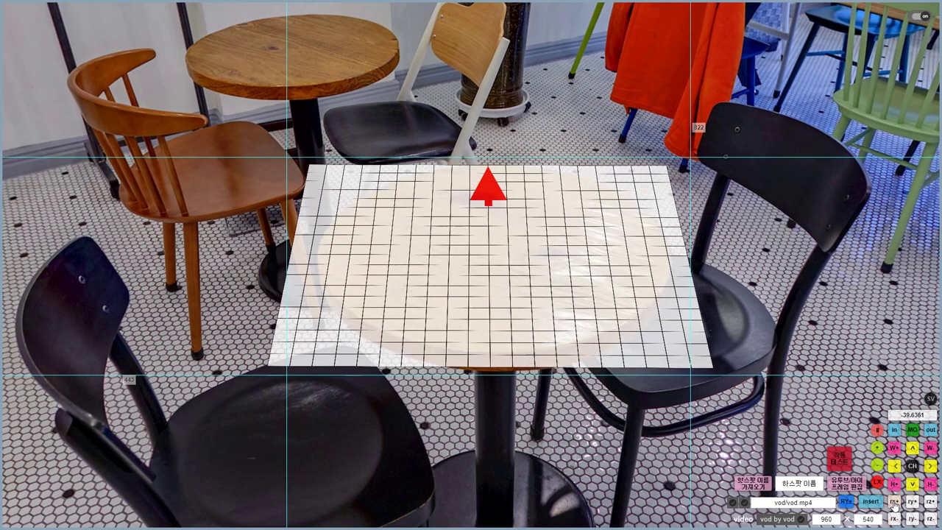
left_click(894, 519)
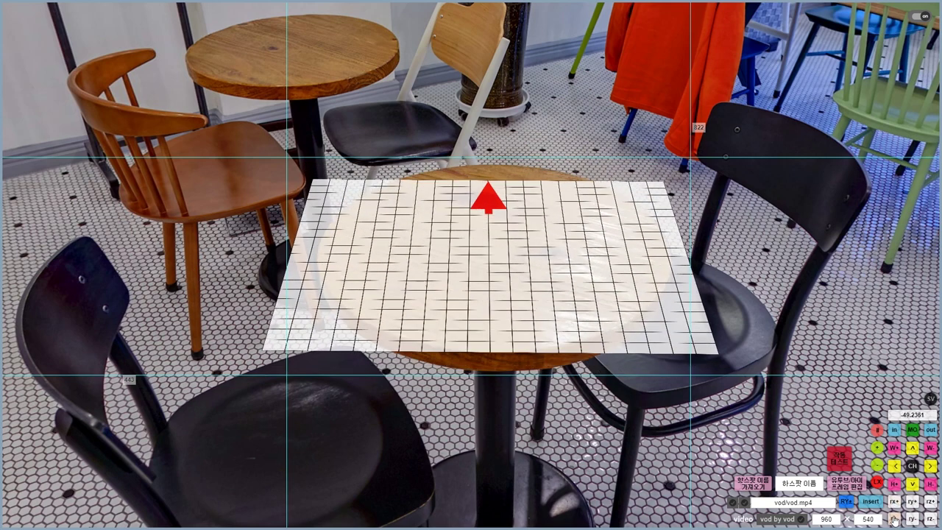
left_click(894, 484)
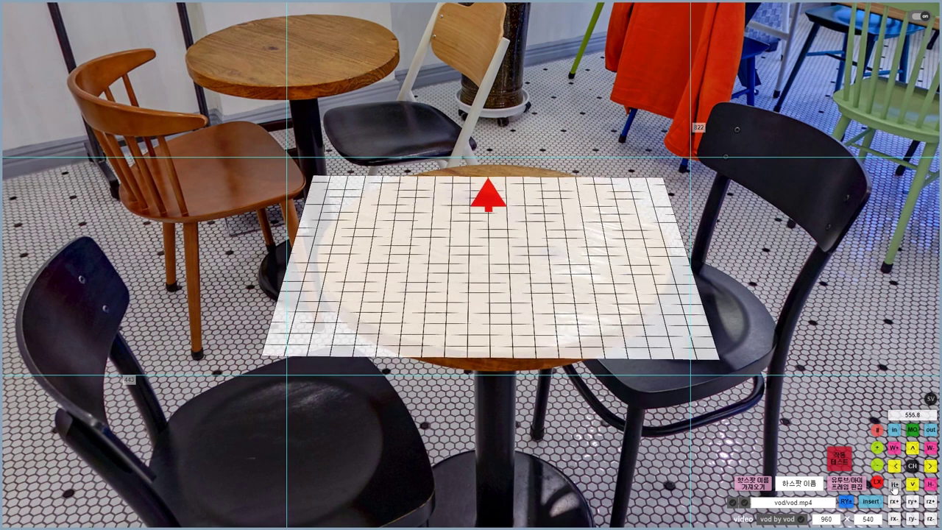
left_click(912, 448)
left_click(894, 483)
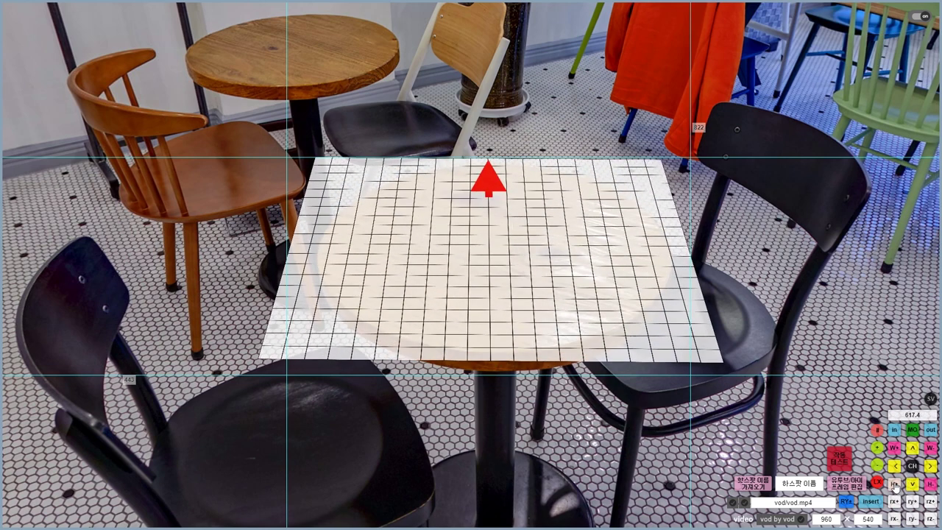
left_click(895, 502)
left_click(894, 503)
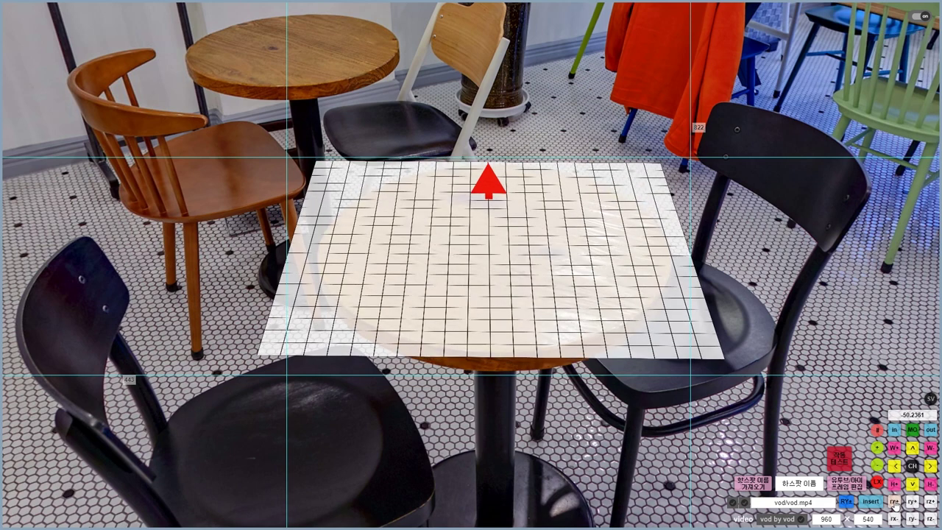
left_click(929, 503)
left_click(928, 503)
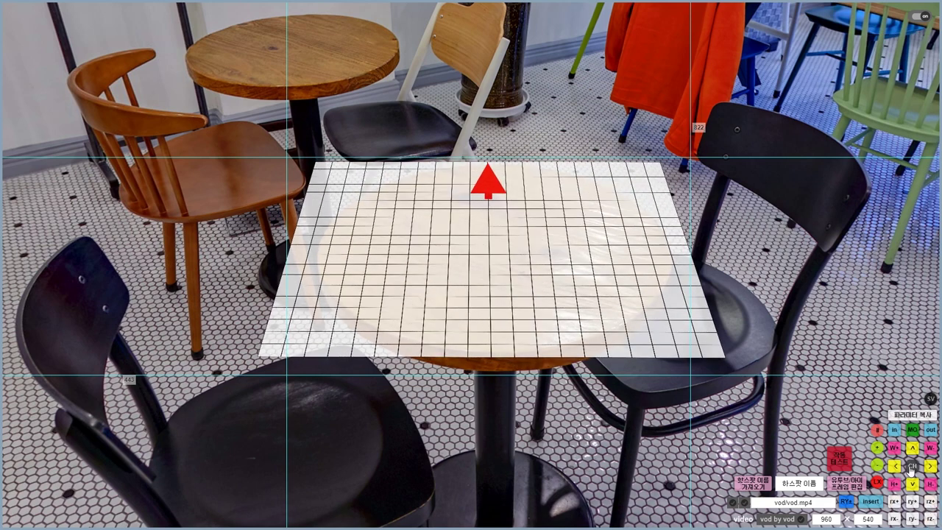
- Copy the fitted hotspot's parameters, paste them as a new hotspot entry in tour.xml before the scene's closing tag and name it vod04
key("alt+Tab")
left_click(265, 436)
key("Return")
key("Return")
type("<hotspot name=\"vod01\" style=\"embeded_vod_style\" videourl=\"vod/vod.mp4\" videourl.mobile=\"vod/vodm.mp4\" posterurl=\"vod/vod.jpg\" volume=\"0.0\" distorted=\"true\" ath=\"123.6344\" atv=\"32.4989\" rx=\"-50.2361\" ry=\"-361.5591\" rz=\"-2\" scale=\"0.3277\" width=\"822\" height=\"617\" enabled=\"true\" ondown=\"\" />")
left_click(304, 449)
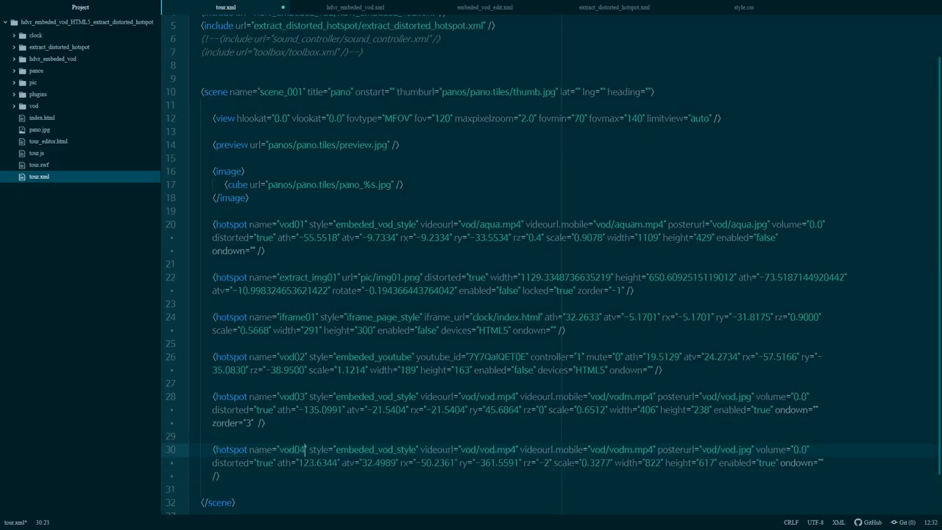
- Reload the tour and examine how the vod04 video lies on the round table from different view angles
key("alt+Tab")
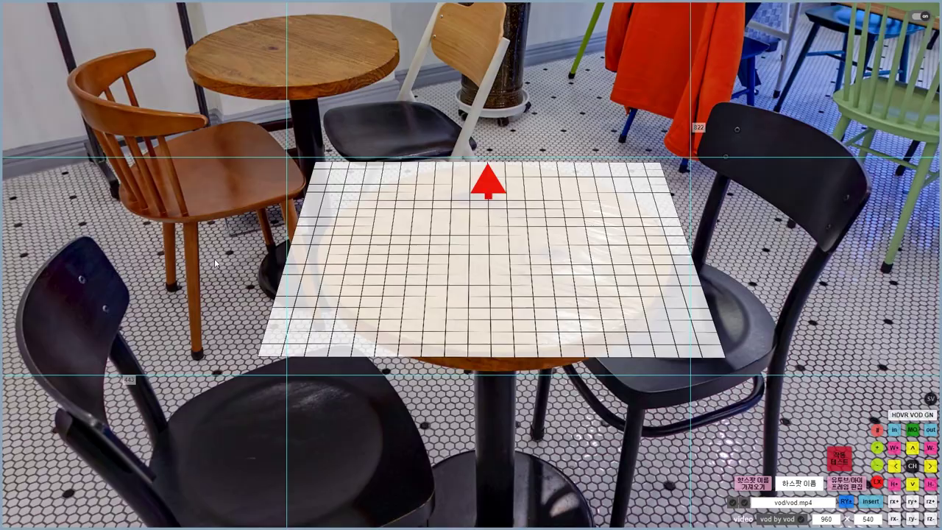
key("F5")
left_click_drag(258, 379, 606, 310)
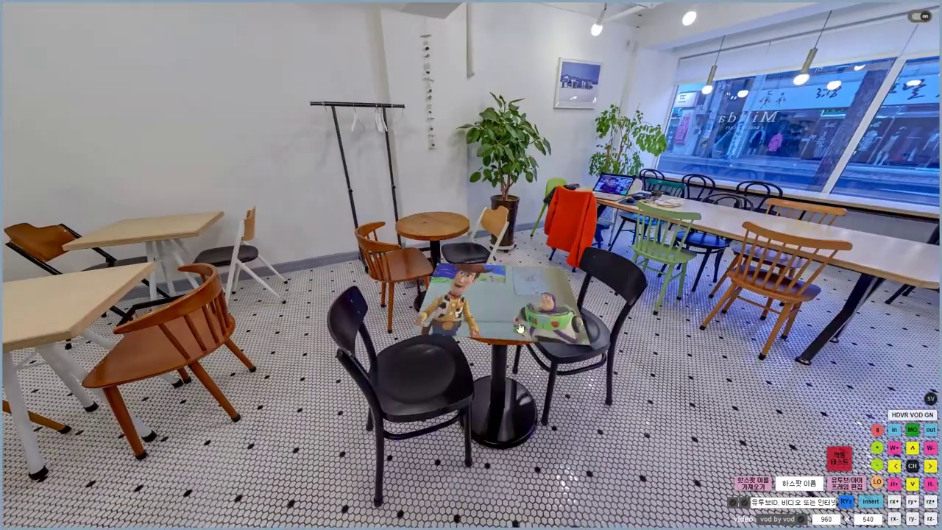
left_click(519, 328)
left_click(515, 311)
left_click(515, 311)
left_click_drag(529, 413, 496, 341)
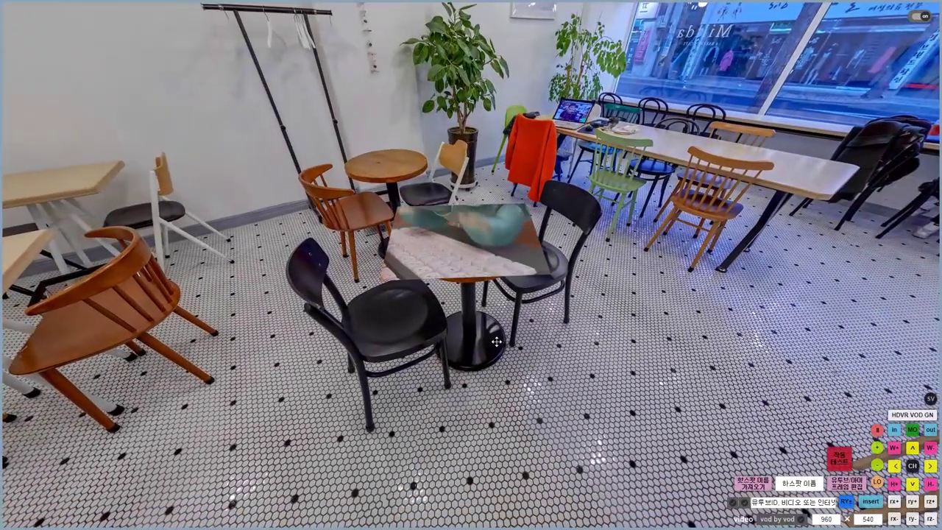
- Load vod04 for editing, correct its ry value and replace its tour.xml entry with the version using ry -1.5591
left_click(753, 483)
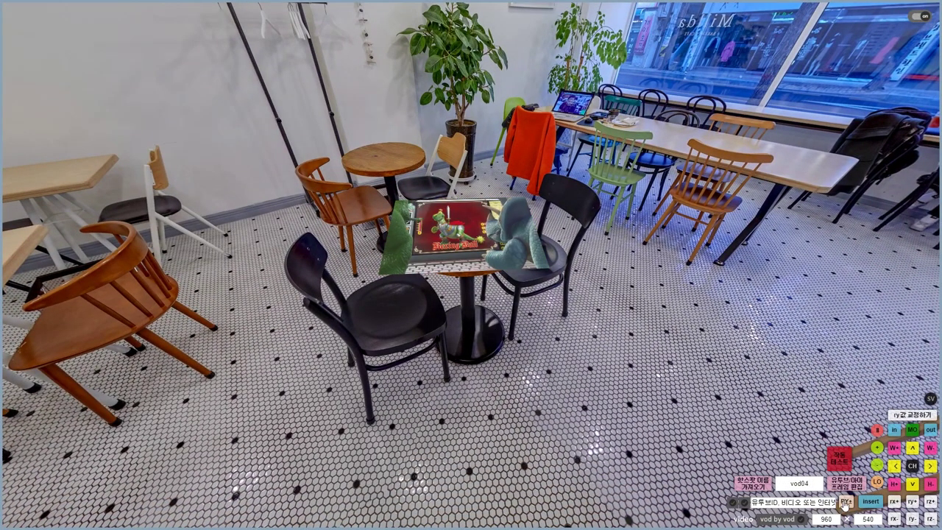
left_click(844, 502)
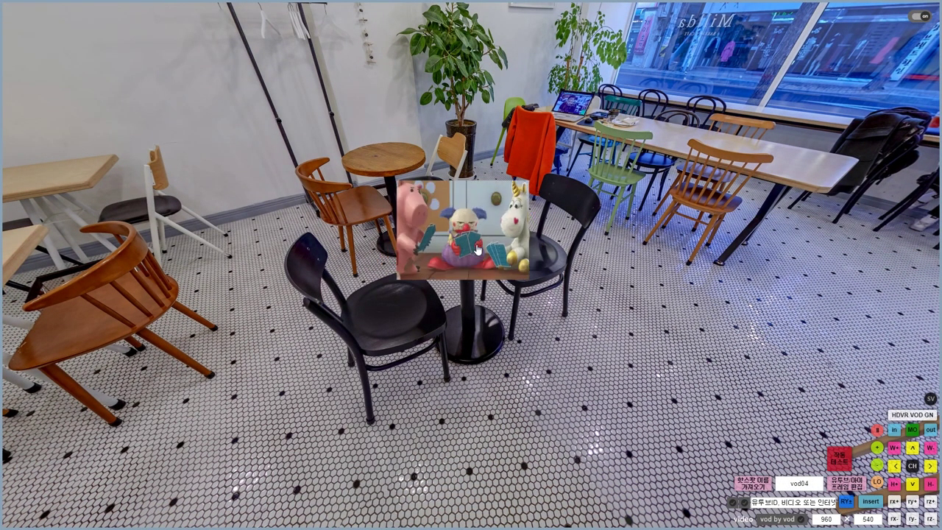
left_click(839, 457)
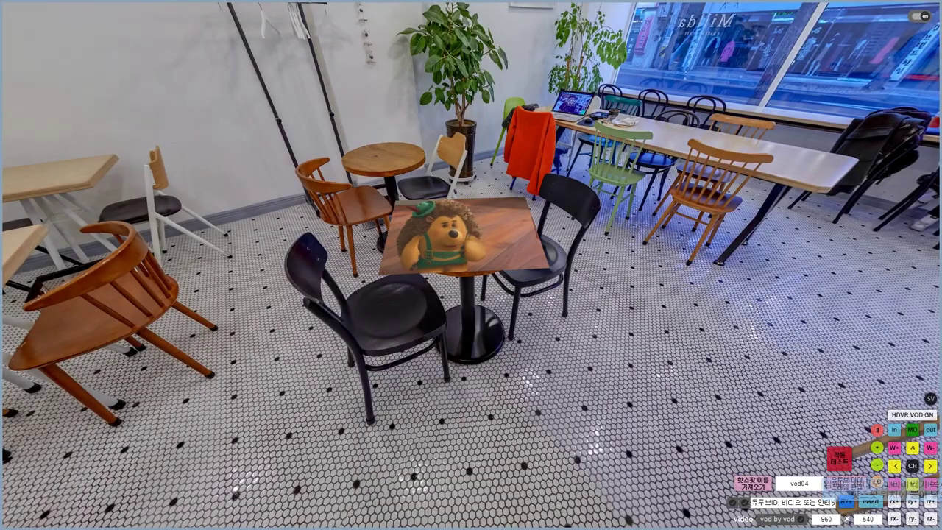
key("alt+Tab")
left_click_drag(221, 476, 212, 449)
type("<hotspot name=\"vod04\" style=\"embeded_vod_style\" videourl=\"vod/001.mp4\" videourl.mobile=\"vod/001m.mp4\" posterurl=\"vod/vod.jpg\" volume=\"0\" distorted=\"true\" ath=\"123.6344\" atv=\"32.4989\" rx=\"-50.2361\" ry=\"-1.5591\" rz=\"-2.0000\" scale=\"0.3277\" width=\"822\" height=\"617\" enabled=\"true\" ondown=\"\" />")
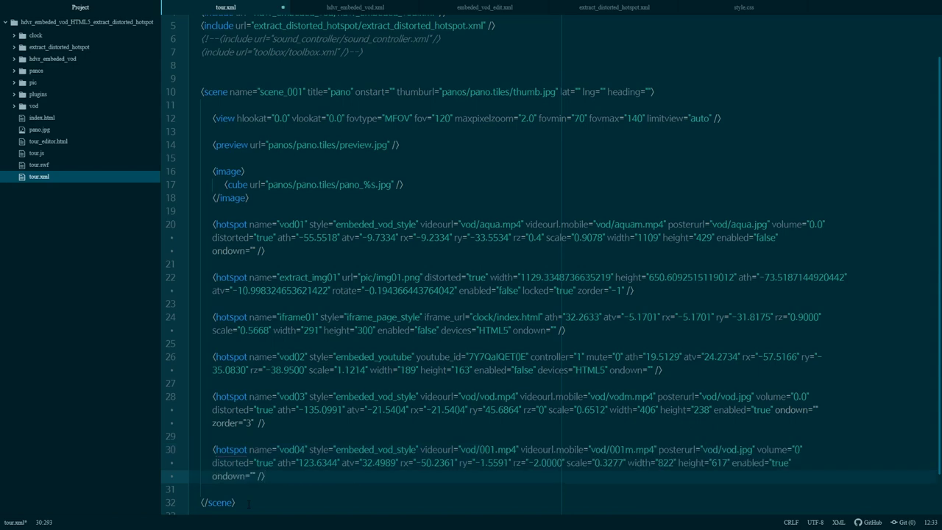
- Replace the 001 file name in vod04's video sources with the vod name used in the vod03 entry
double_click(488, 396)
key("ctrl+c")
double_click(488, 449)
key("ctrl+v")
key("ctrl+v")
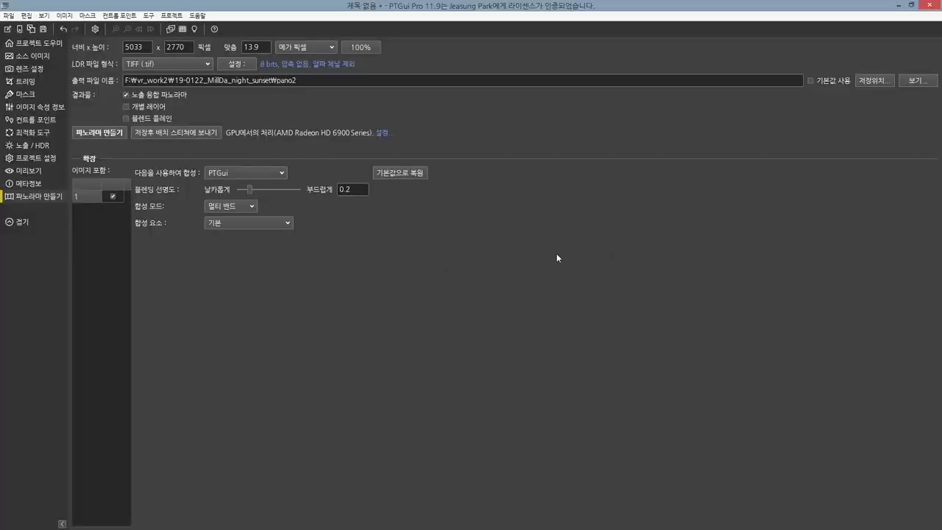
- In PTGui, start a new project from the panorama image and show it in the panorama editor
left_click(7, 29)
left_click(559, 288)
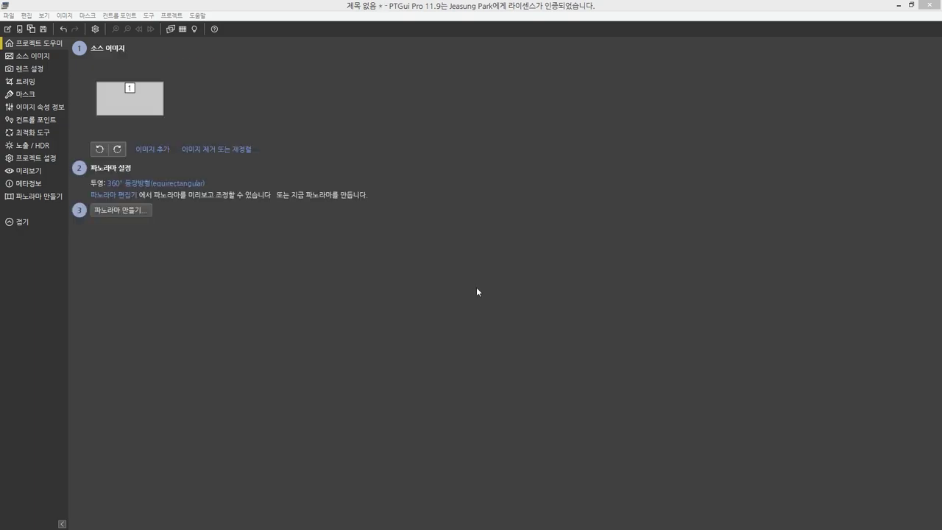
left_click(169, 30)
left_click(114, 29)
left_click(115, 29)
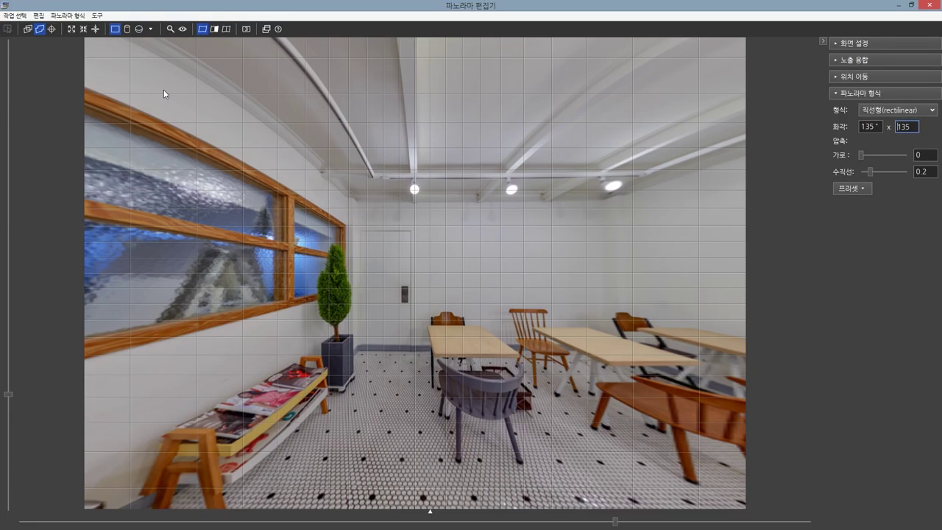
- Shift the panorama's yaw in repeated 10° steps until the round table is near the middle of the view
left_click(855, 76)
key("Return")
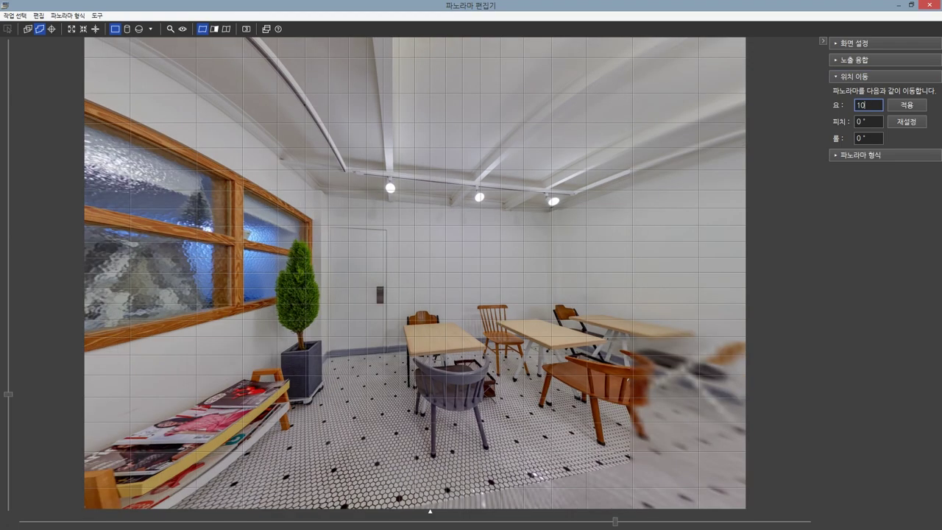
left_click(891, 104)
left_click(898, 106)
left_click(898, 105)
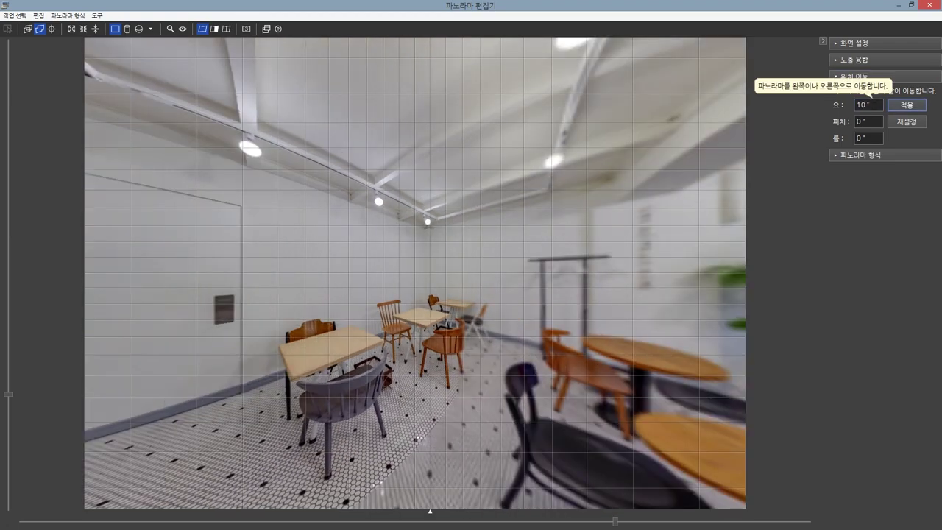
left_click(907, 105)
left_click(907, 106)
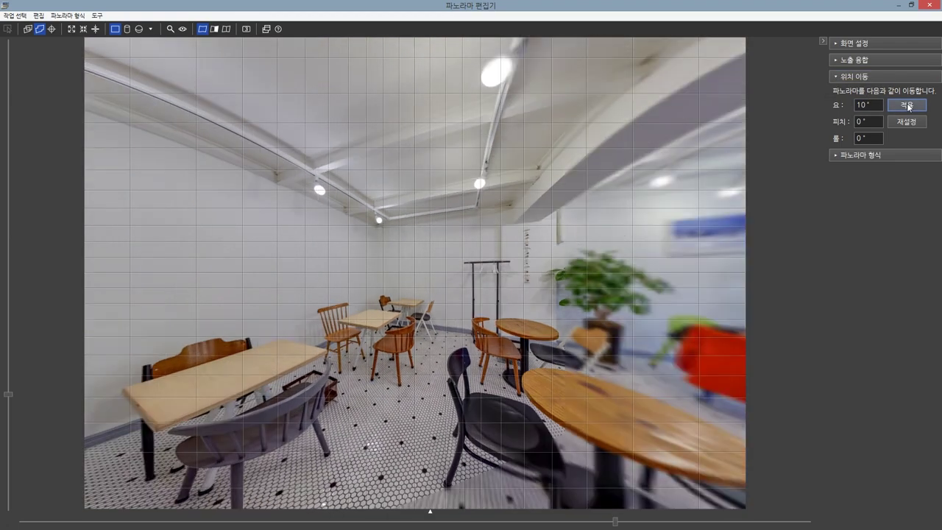
left_click(907, 108)
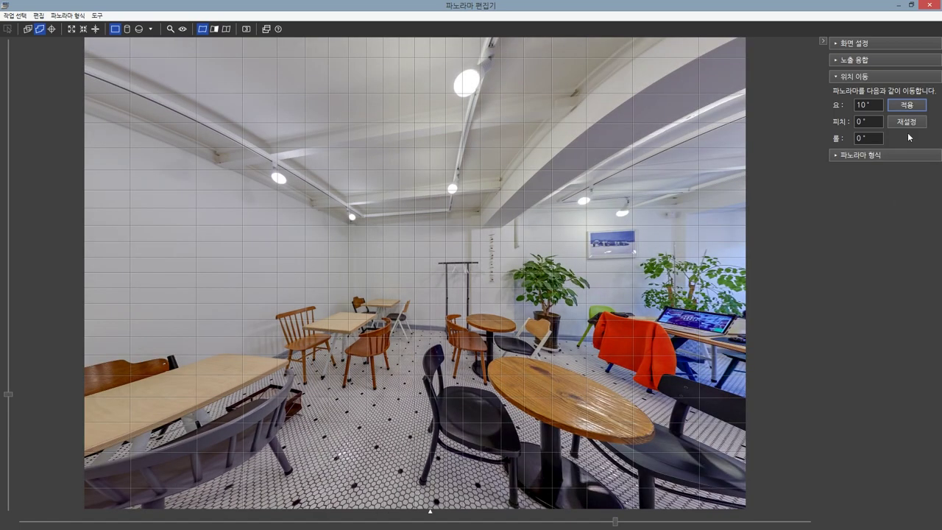
left_click(907, 106)
left_click(907, 106)
left_click(906, 107)
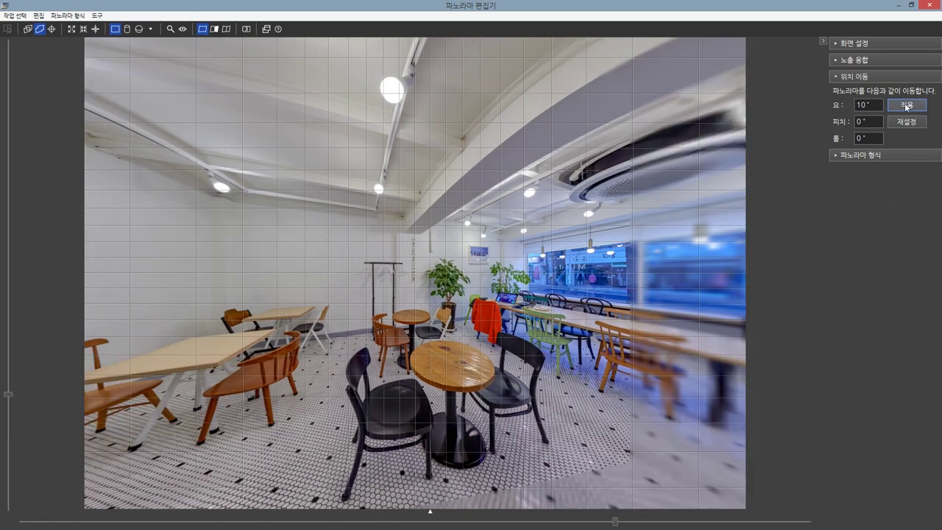
left_click(906, 107)
left_click(907, 107)
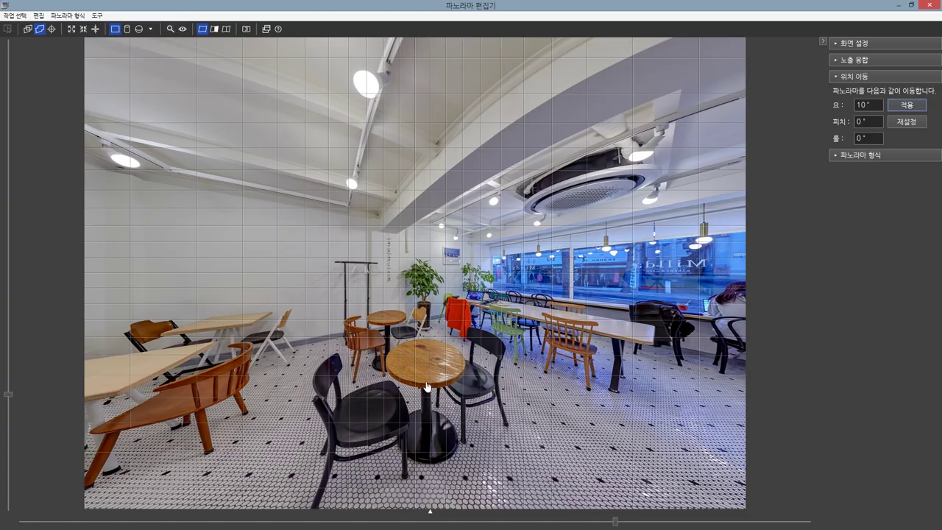
- Move the panorama so the round tabletop sits at the center of the projection
left_click_drag(427, 386, 431, 281)
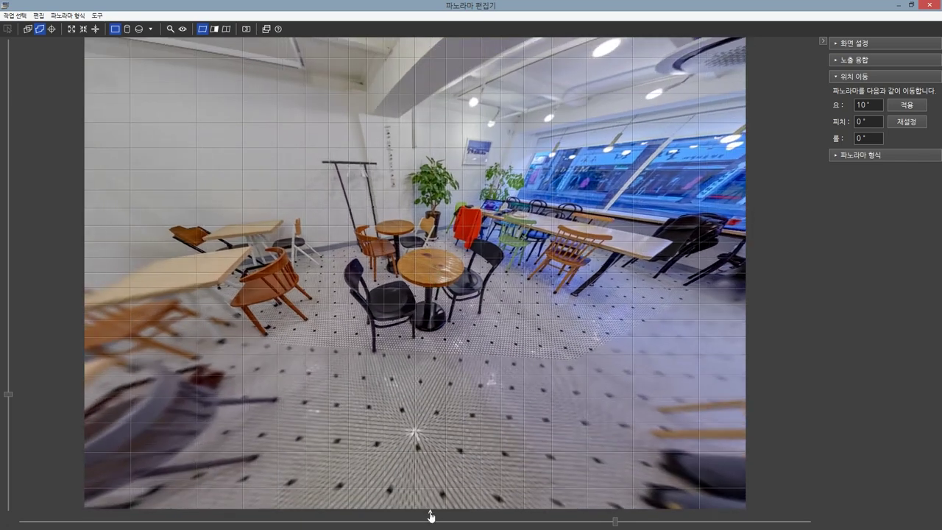
left_click_drag(432, 517, 431, 517)
mouse_move(434, 266)
left_mouse_down()
mouse_move(414, 275)
mouse_move(421, 272)
left_mouse_up()
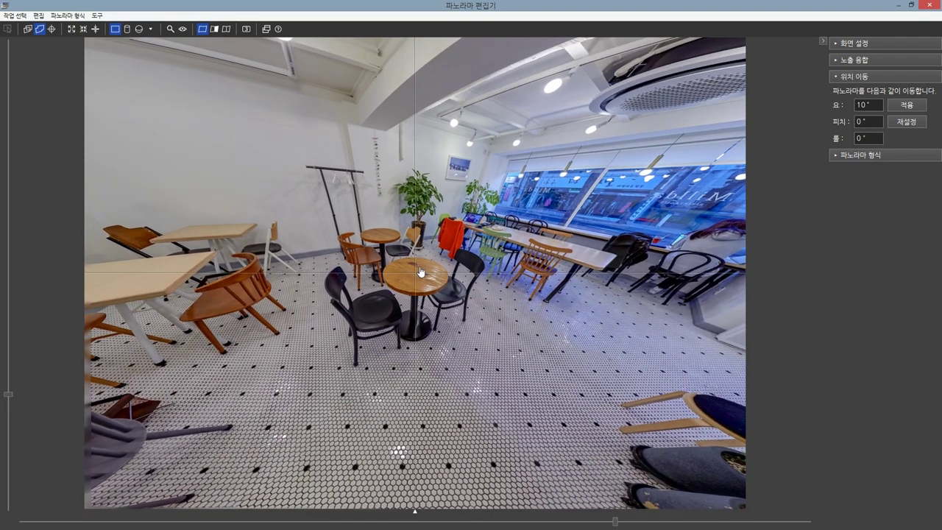
- Narrow the horizontal and vertical field of view around the round table, reset the shift values and enter a pitch of -1°
left_click_drag(616, 521, 188, 523)
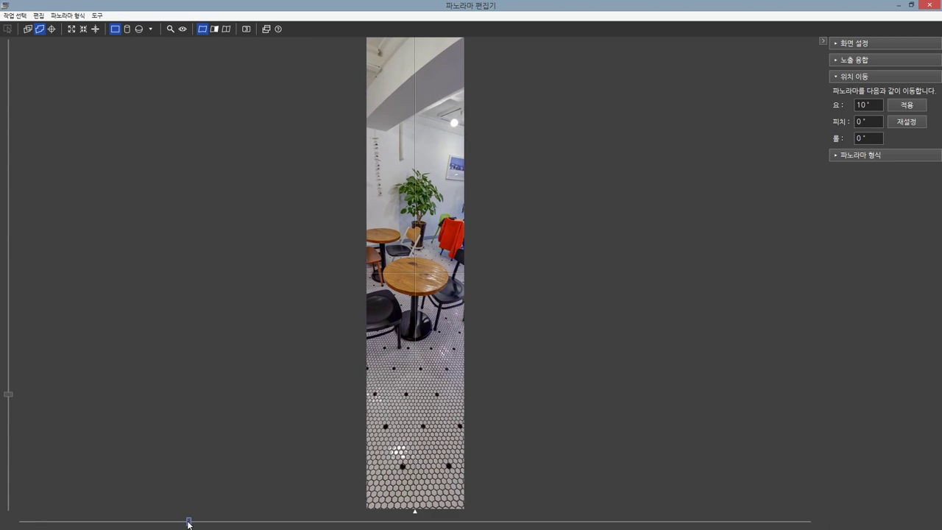
left_click_drag(11, 401, 7, 95)
left_click(905, 122)
left_click(868, 122)
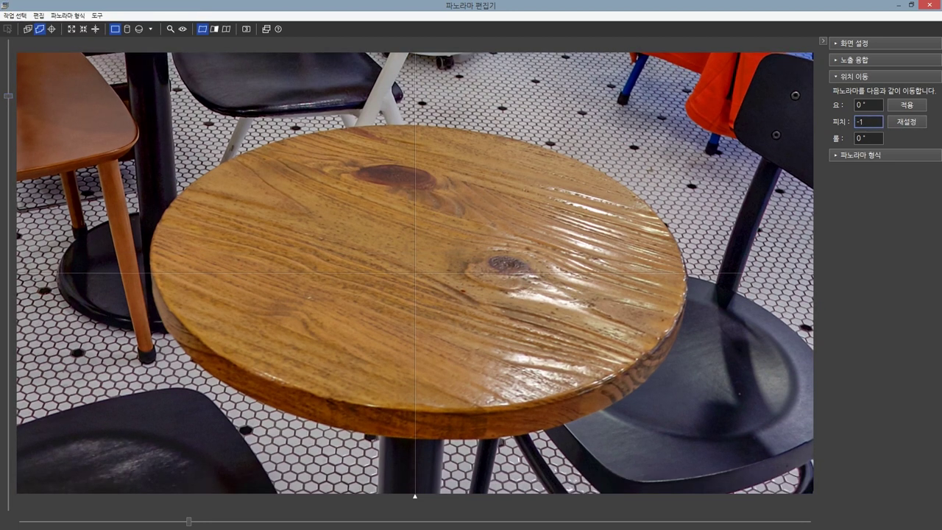
- Compare the crop with the tour and readjust both fields of view to include the floor and chairs around the round table
key("alt+Tab")
key("alt+Tab")
key("alt+Tab")
key("alt+Tab")
left_click_drag(188, 523, 248, 523)
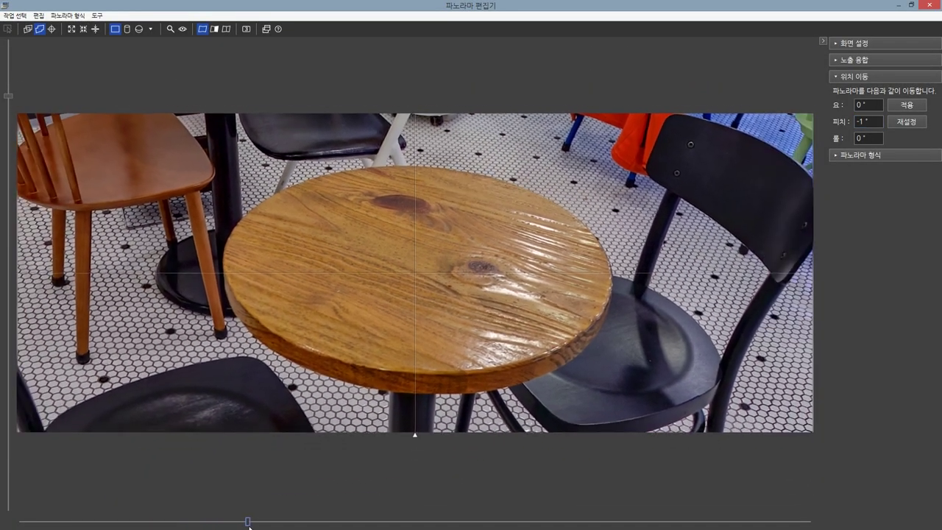
left_click_drag(7, 97, 10, 114)
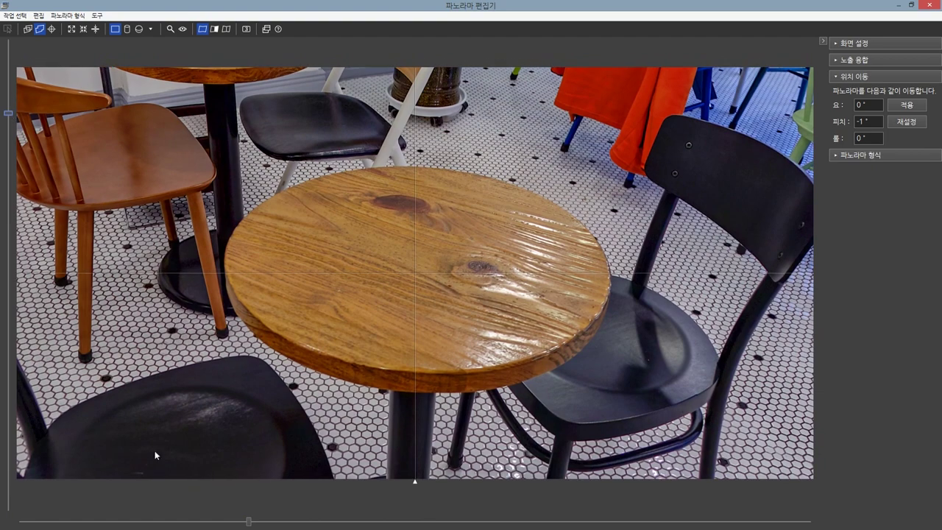
left_click_drag(248, 522, 221, 523)
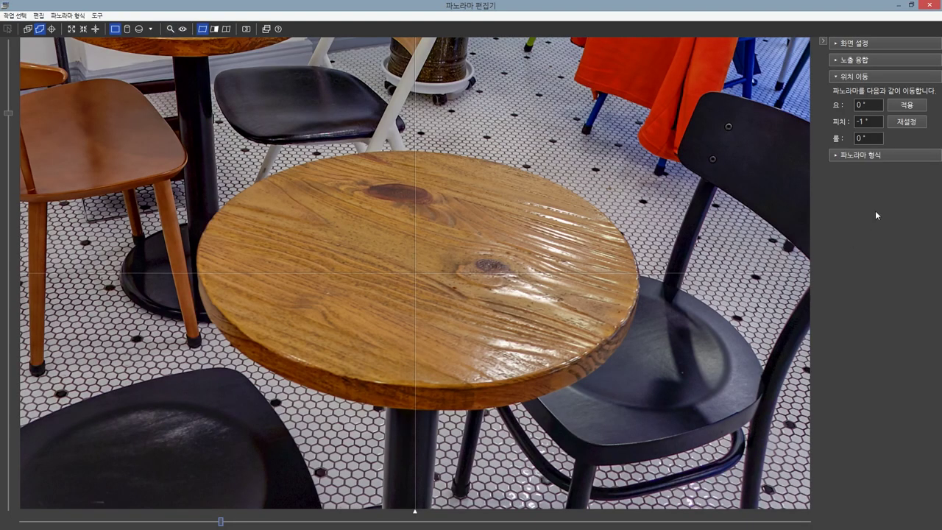
- Copy the cropped view's horizontal field of view from the panorama format settings
left_click(860, 155)
right_click(868, 127)
left_click(843, 156)
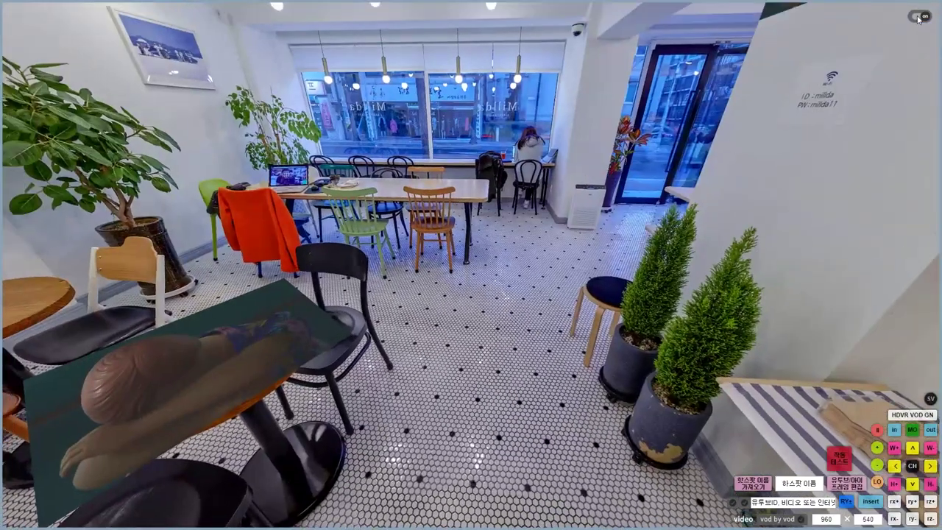
- Switch to the tour, turn on the extracted-image hotspot inputs and set the image address to pic/img02.png
left_click(918, 17)
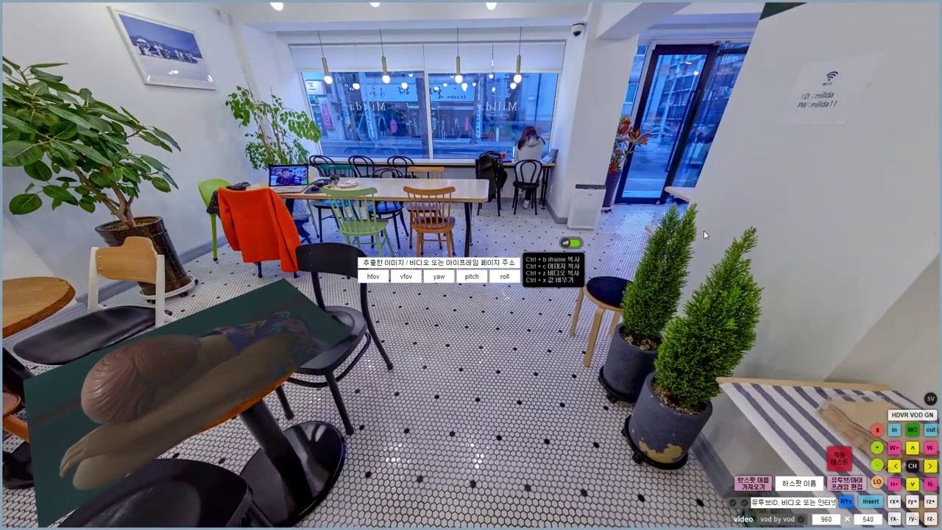
left_click(463, 261)
type("pic")
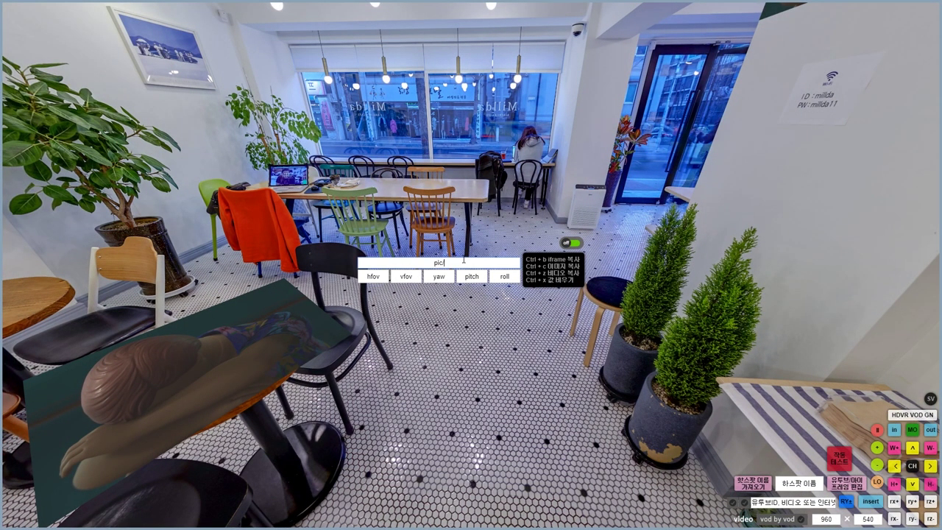
type("/img02.png")
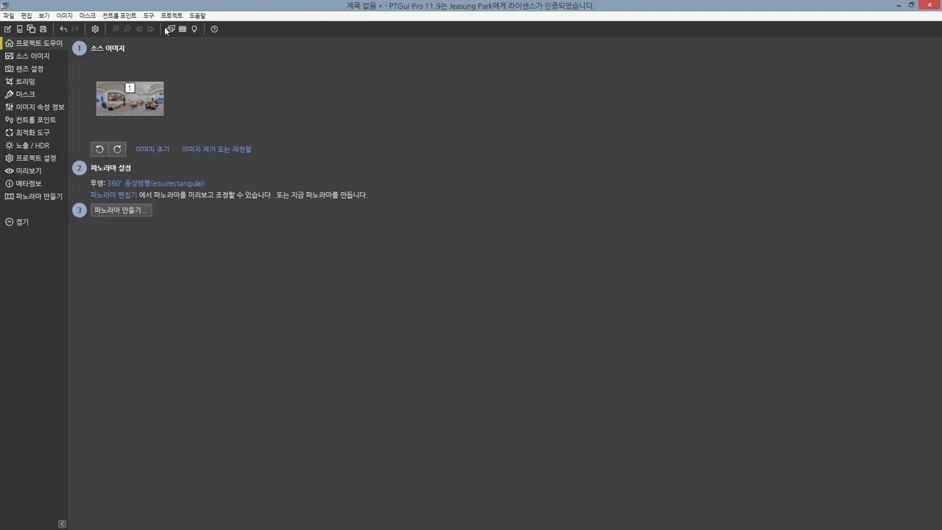
- Take the field-of-view value from the PTGui panorama editor and enter 46.3309 as the extracted image's hfov
left_click(170, 28)
left_click(883, 110)
left_click(841, 158)
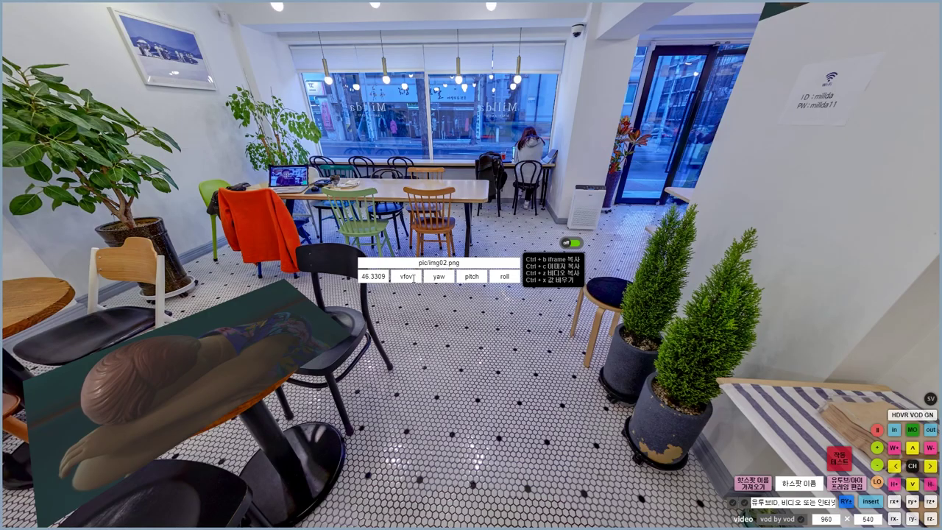
- Set the extracted image's vfov to 28.8668 and try to transfer the yaw from PTGui's image parameters
type("28.8668")
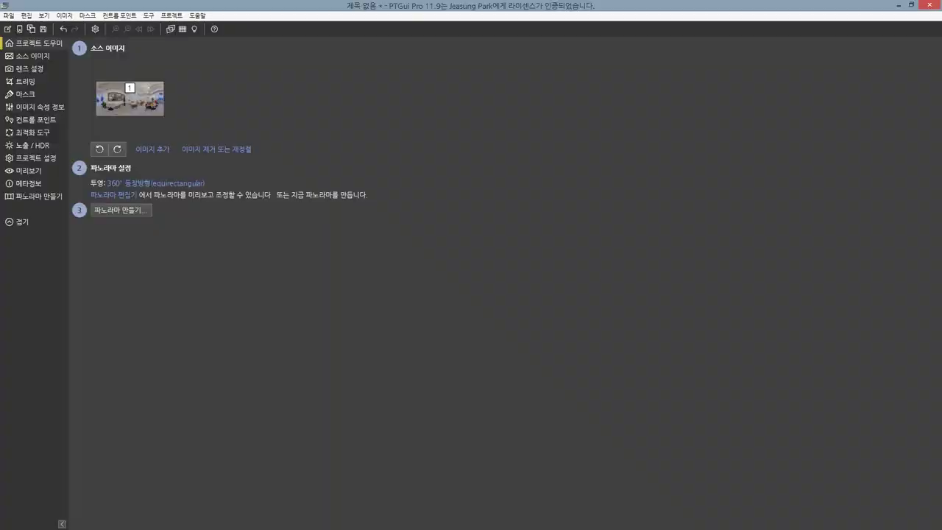
left_click(59, 106)
left_click(230, 77)
left_click(231, 78)
key("ctrl+c")
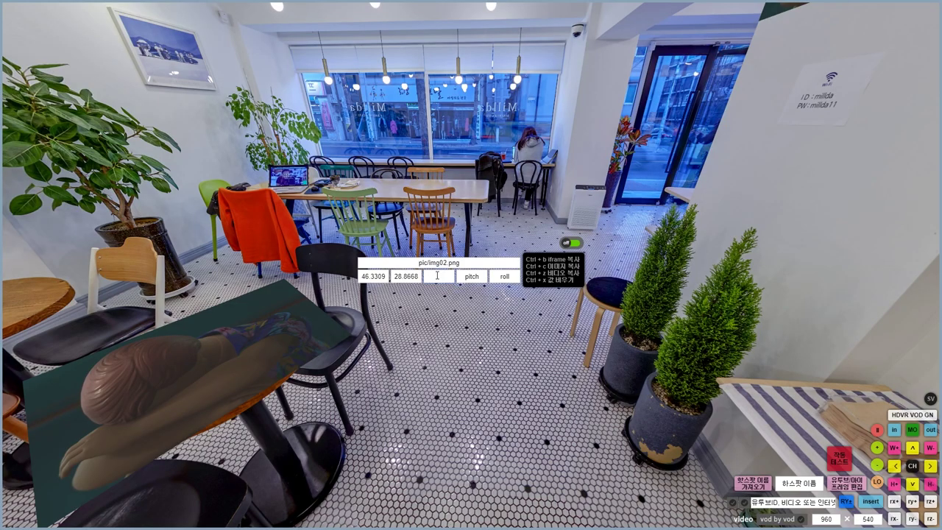
left_click(437, 275)
key("ctrl+v")
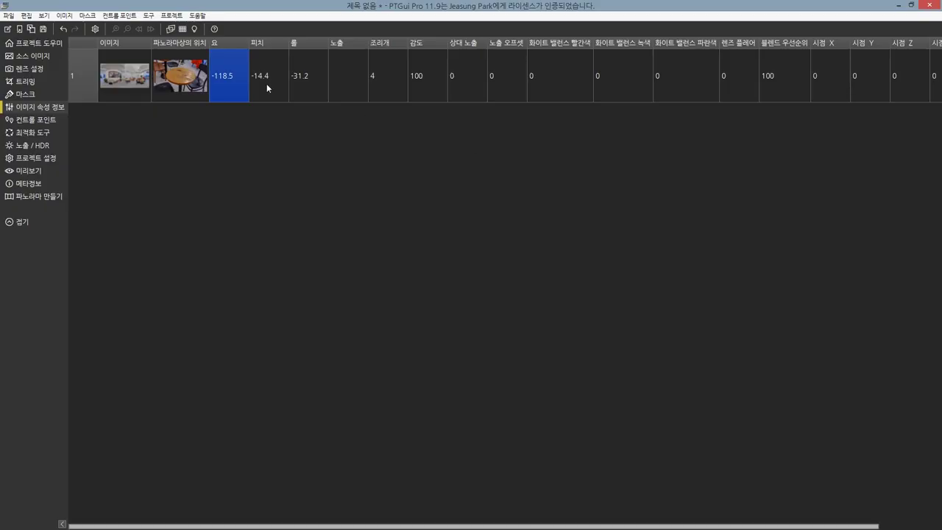
double_click(267, 83)
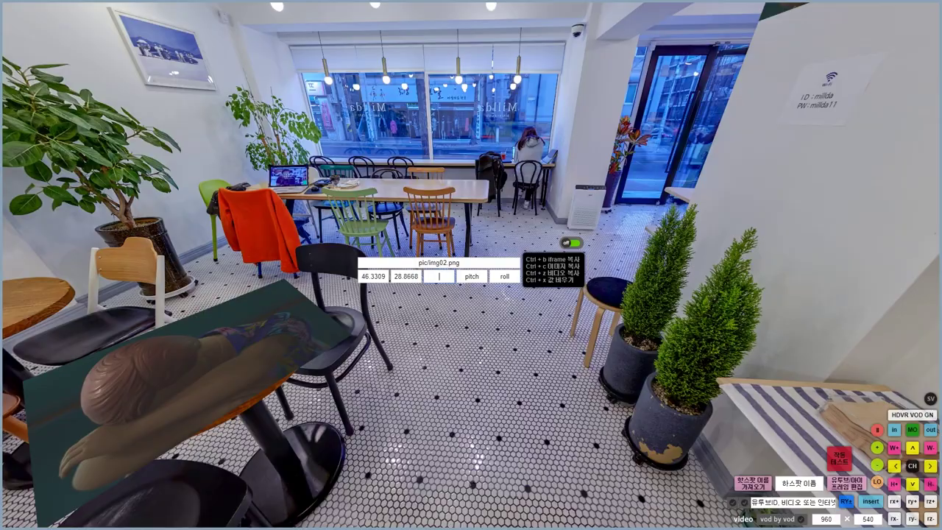
left_click(438, 276)
type("-14.3606")
key("ctrl+x")
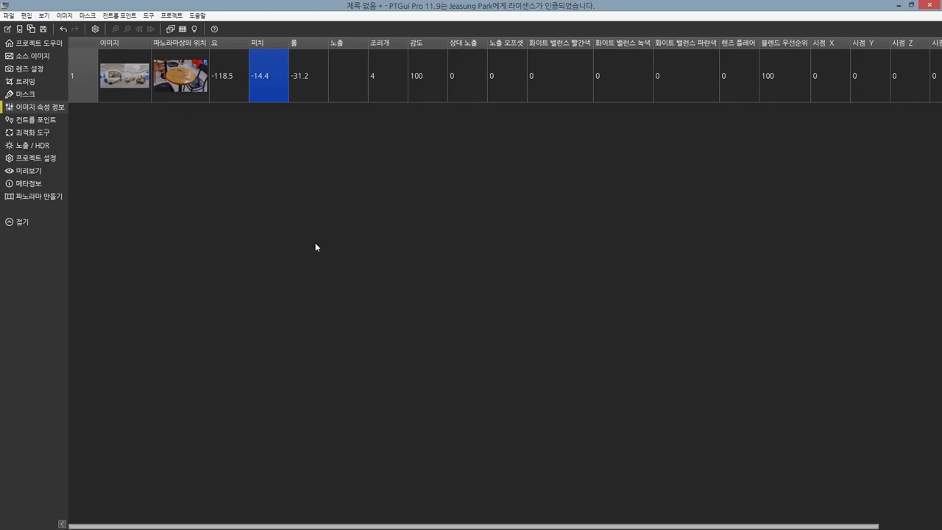
- Transfer PTGui's image orientation to the tour inputs: yaw -118.536, pitch -14.3606 and roll -31.2372
double_click(232, 85)
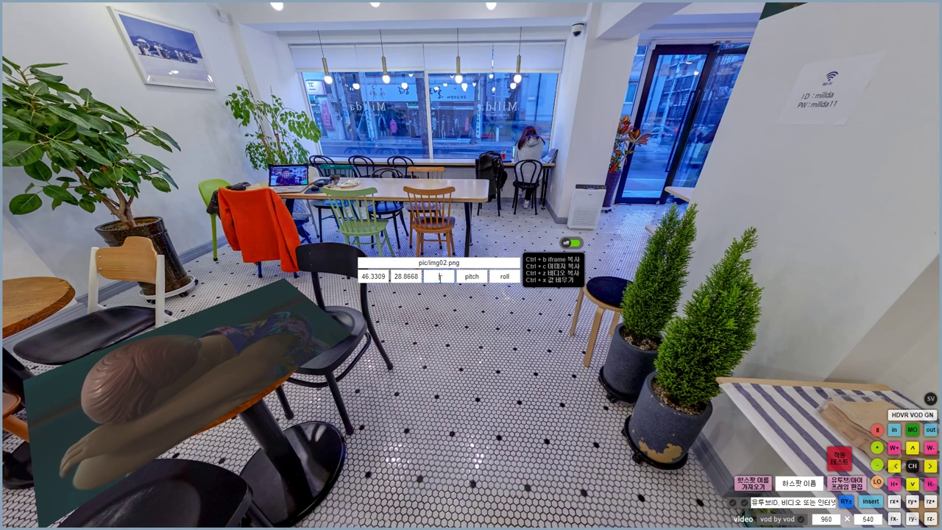
key("ctrl+v")
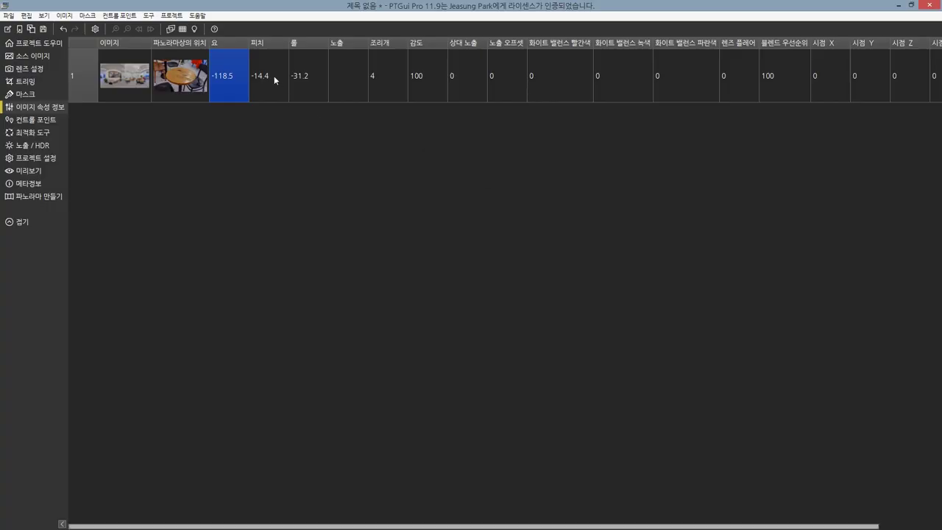
double_click(276, 79)
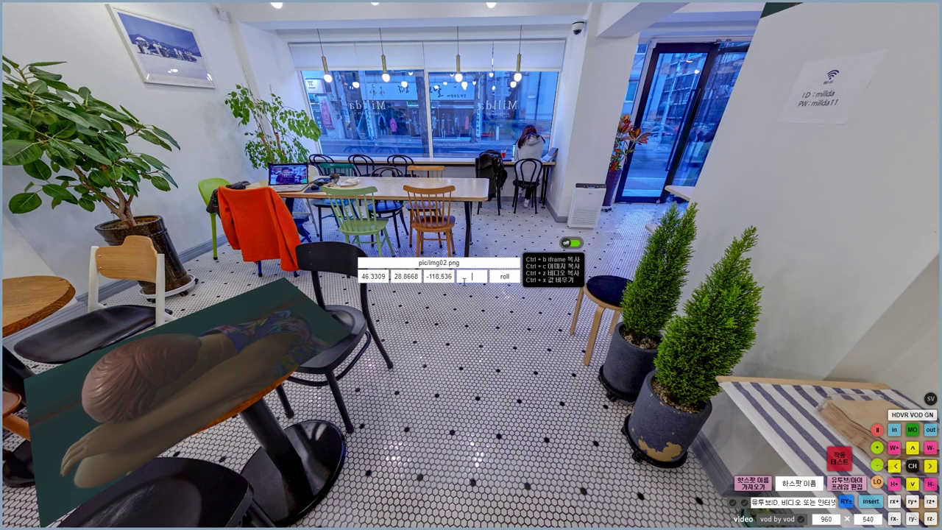
key("ctrl+v")
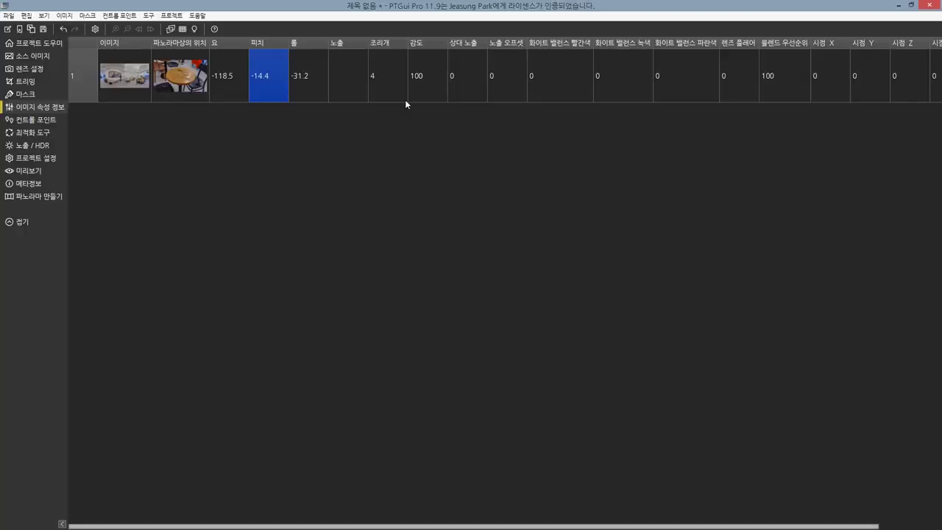
key("Tab")
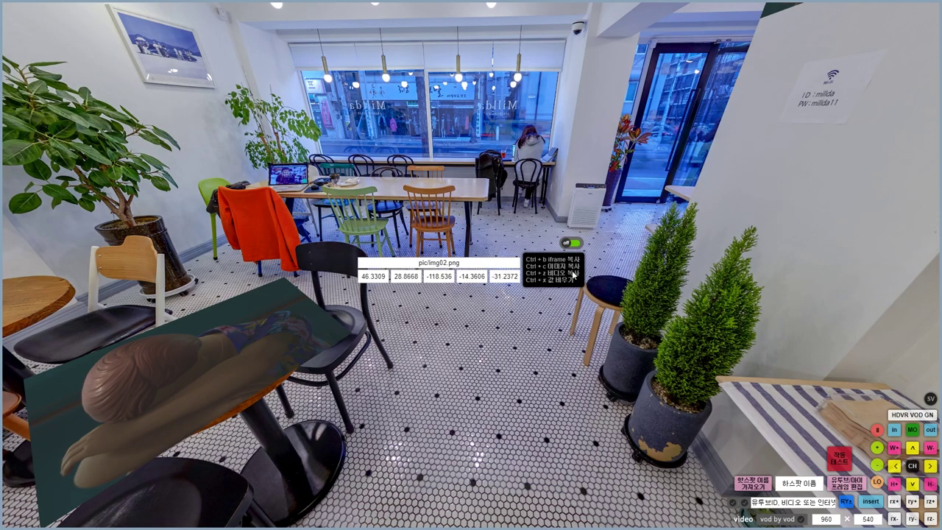
- Copy the extracted image's hotspot code and paste it below the vod04 hotspot in tour.xml
key("ctrl+c")
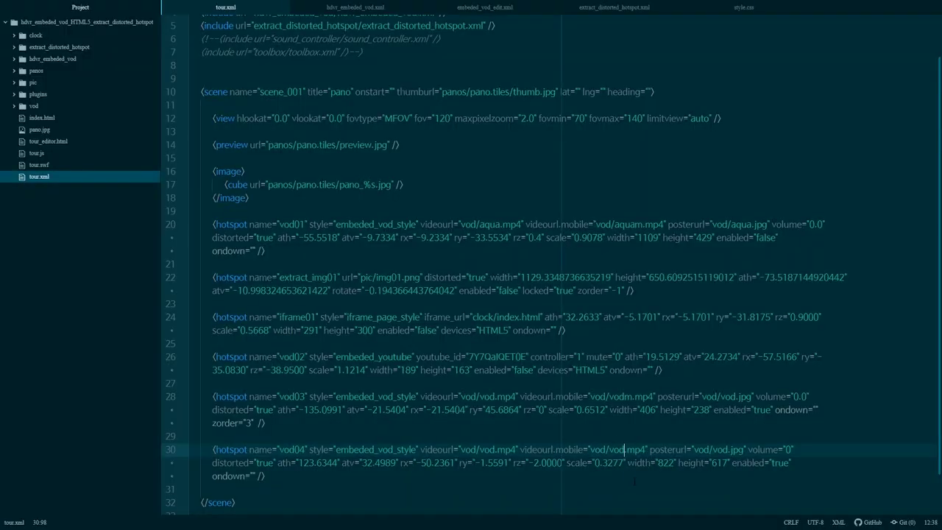
key("Return")
key("Return")
key("ctrl+v")
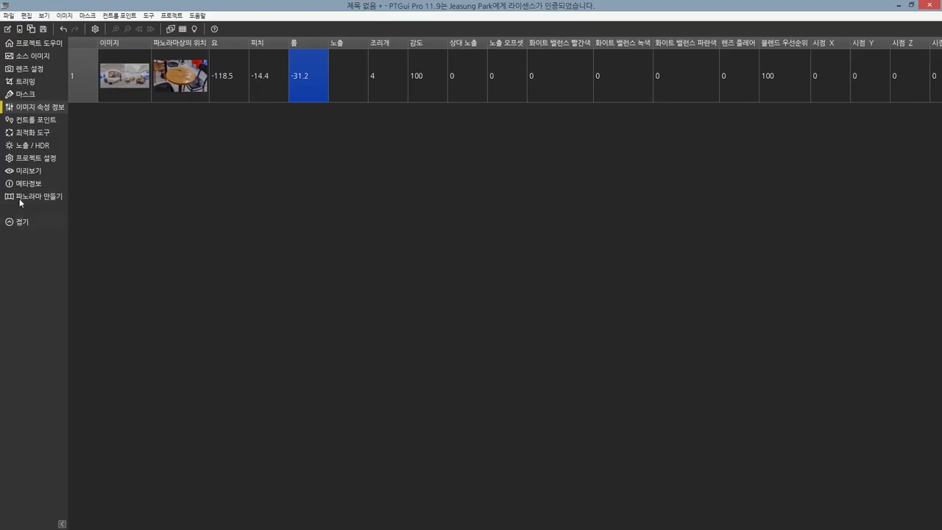
- Switch to PTGui and create the cropped panorama at 100% size with pano2 as the output file name
left_click(38, 196)
left_click_drag(125, 80, 292, 82)
key("End")
type("2")
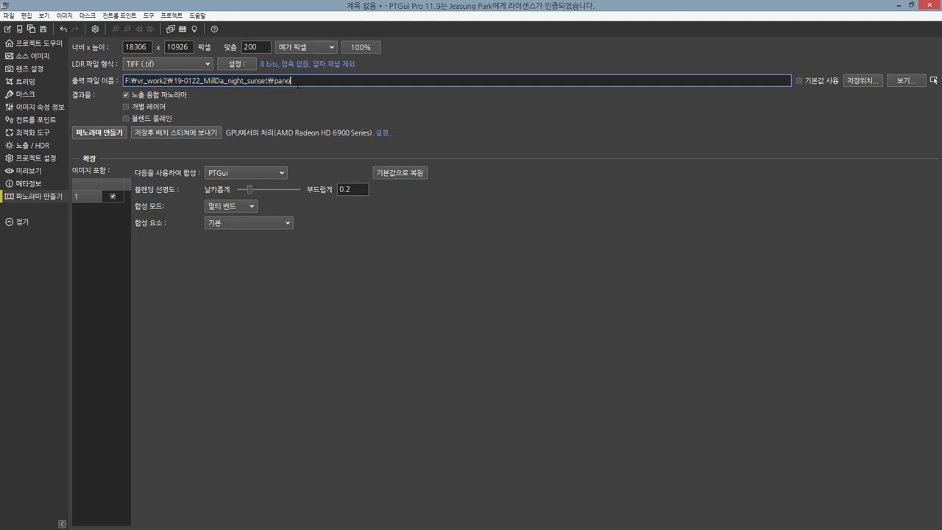
left_click(361, 47)
left_click(96, 134)
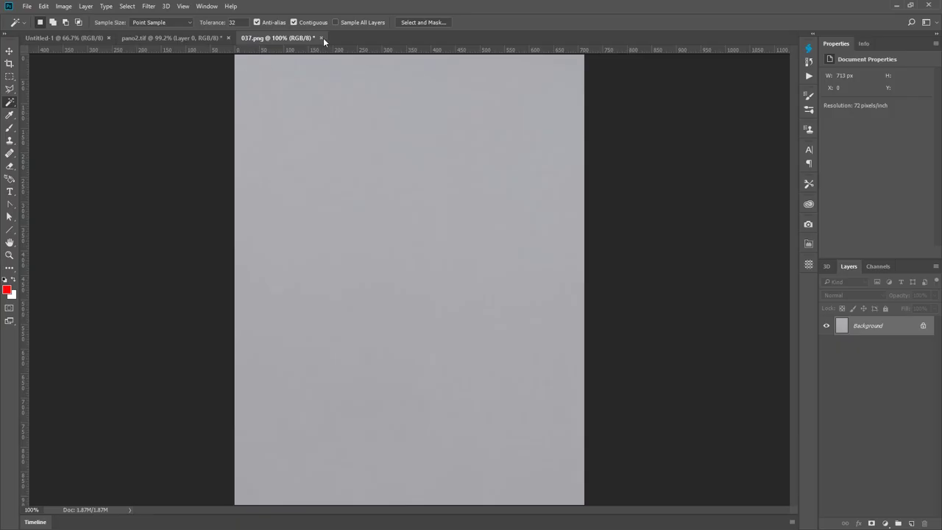
- Switch to Photoshop and update pano2.tif with the newly rendered disk copy
left_click_drag(902, 2, 598, 34)
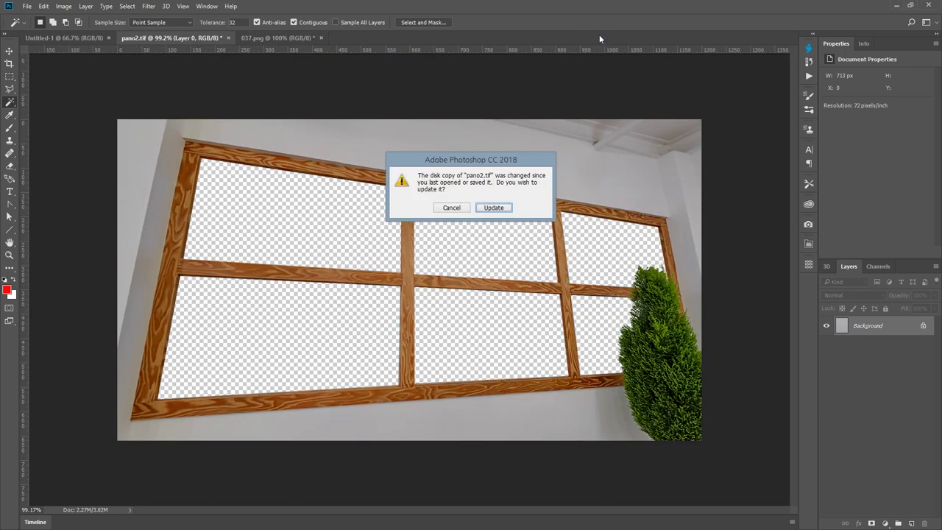
left_click(495, 208)
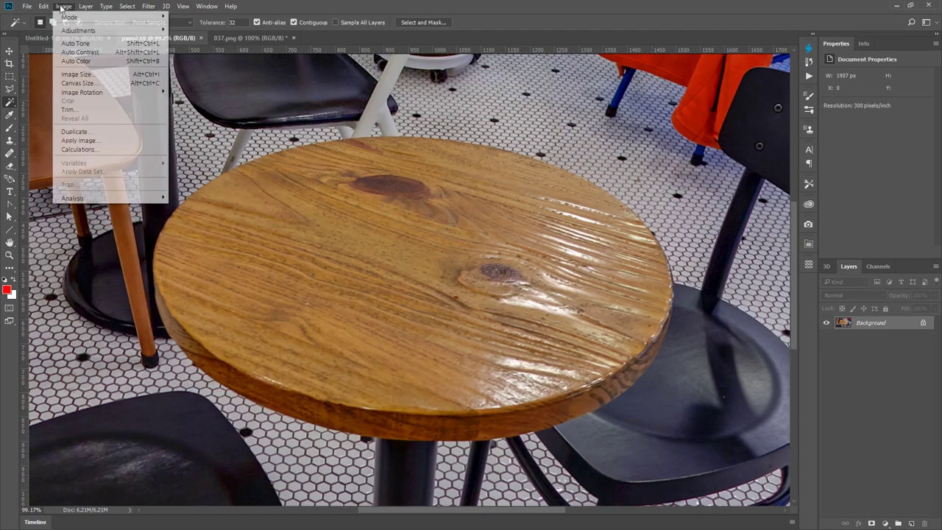
- Resize the round table image to 500 px wide and convert its background into a regular layer
left_click(84, 93)
type("500")
left_click(725, 320)
double_click(871, 322)
left_click(555, 168)
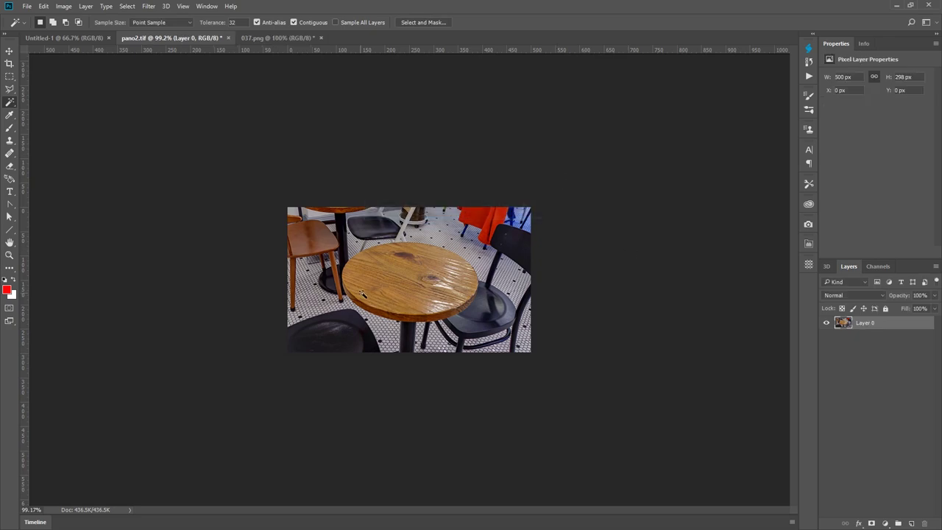
- Draw an elliptical selection over the round wooden tabletop
scroll(392, 297, "up", 10)
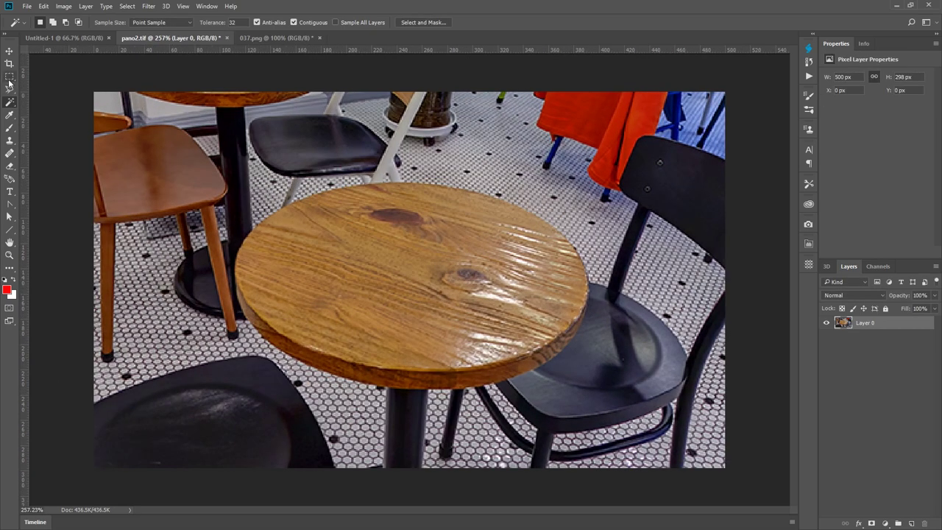
right_click(10, 76)
left_click(59, 86)
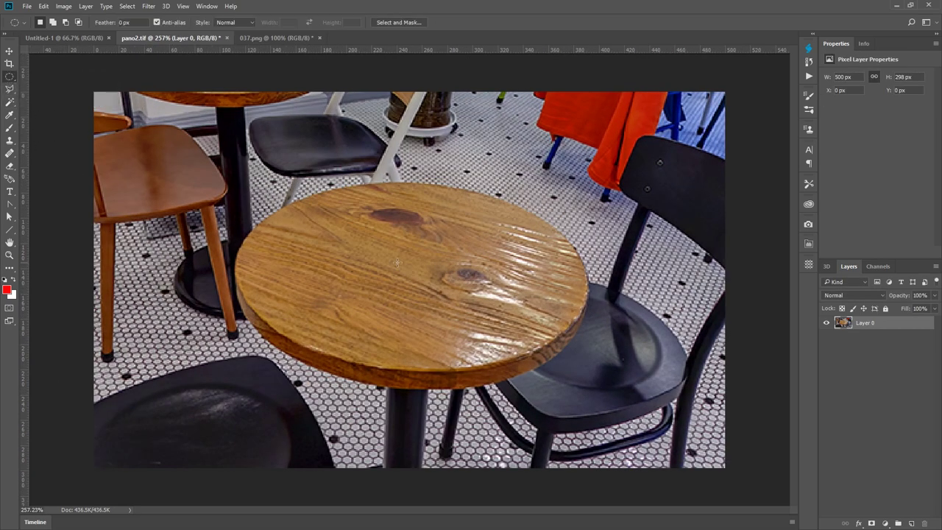
left_click_drag(417, 267, 587, 358)
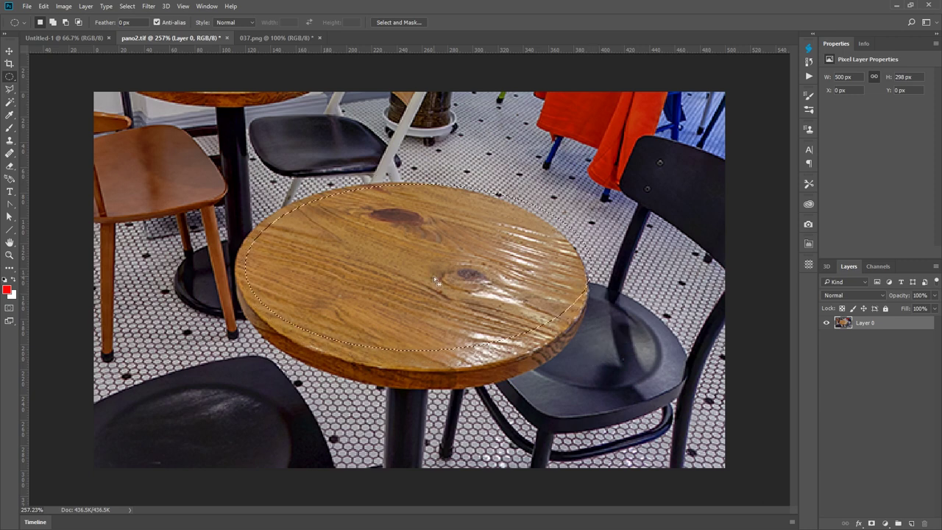
- Transform the elliptical selection by scaling, rotating and skewing it to match the tabletop's edge
left_click(132, 7)
mouse_move(145, 131)
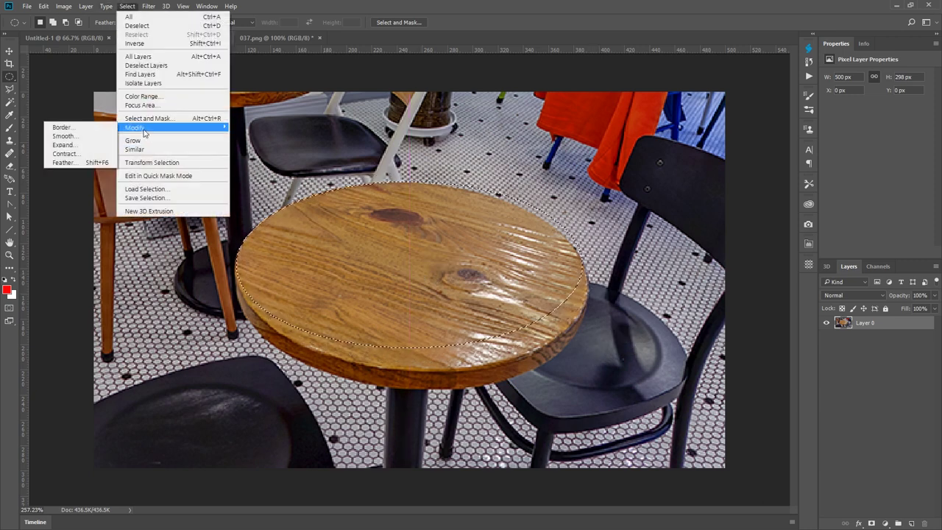
left_click(152, 163)
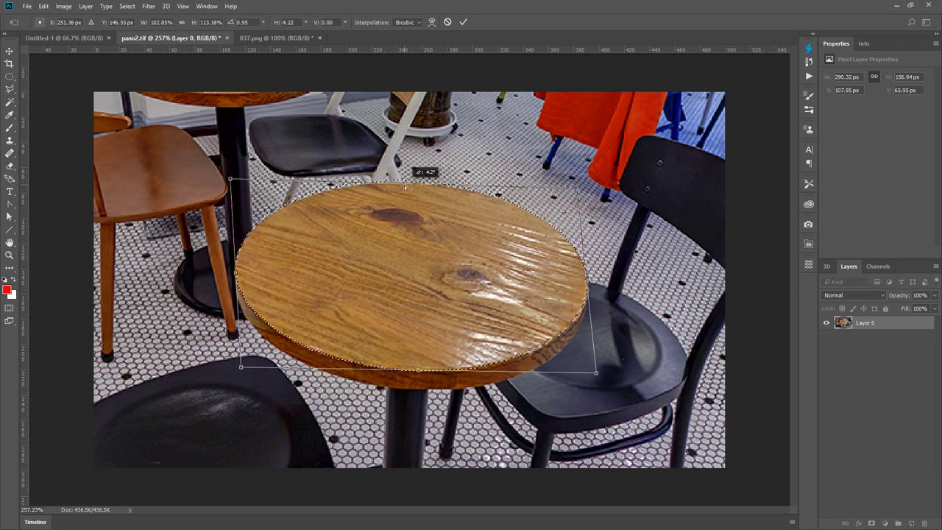
key("Return")
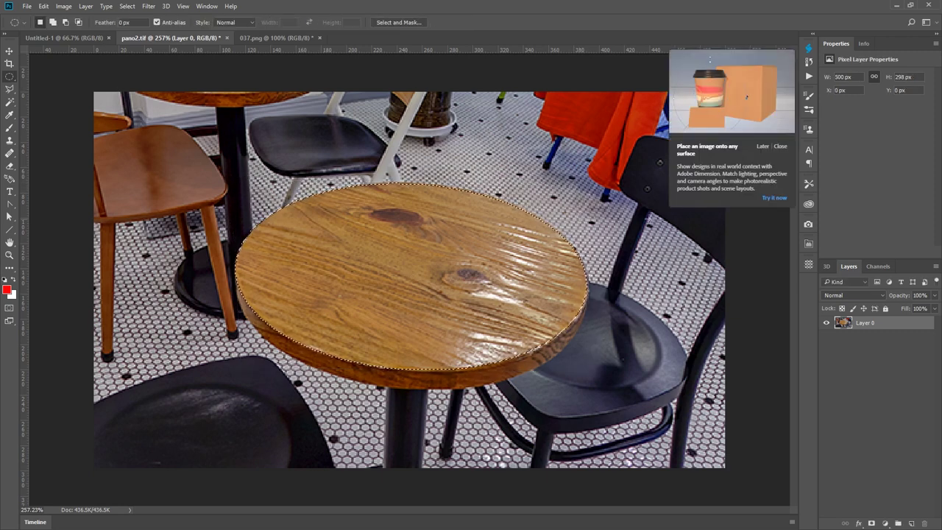
- Dismiss the tip and delete the selected tabletop area to leave a transparent hole
left_click(780, 146)
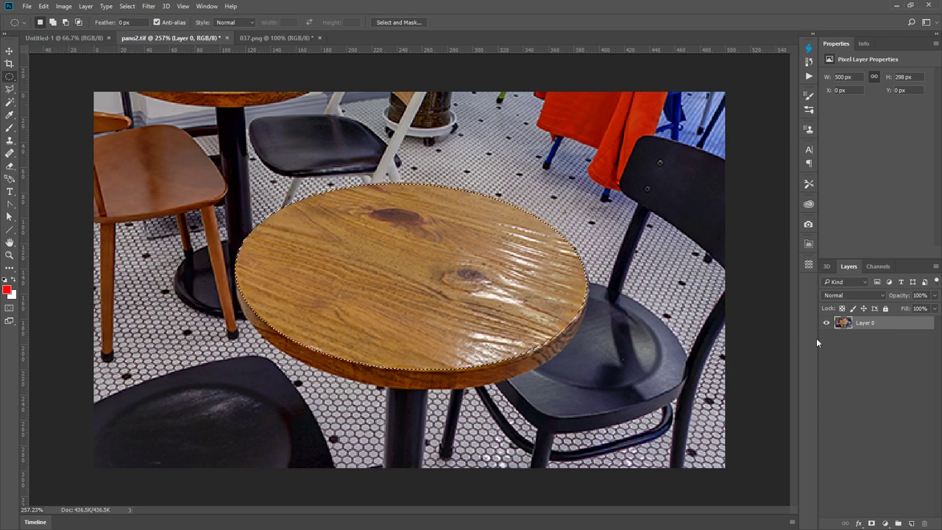
key("Delete")
double_click(9, 255)
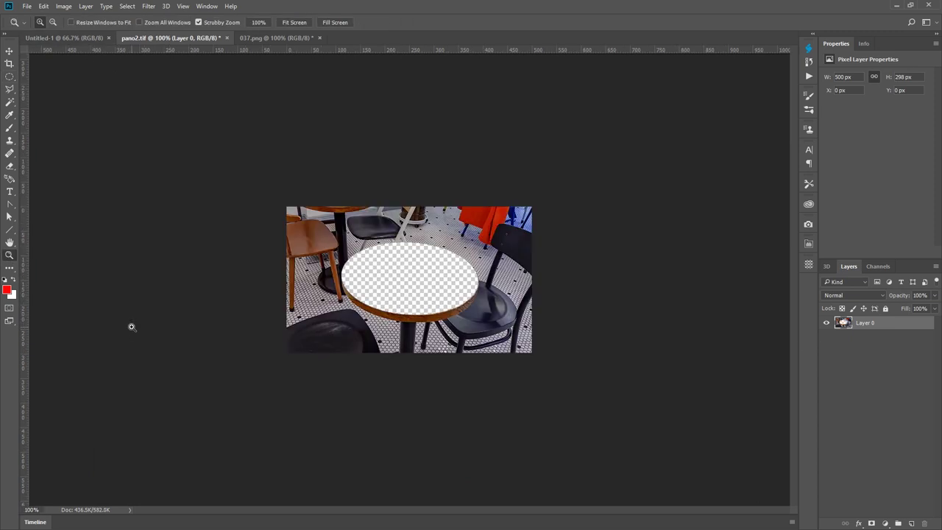
- Export the table cutout for web as img02.png in the tour's pic folder
key("ctrl+alt+shift+s")
left_click(401, 53)
left_click(377, 135)
left_click(315, 375)
left_click(211, 53)
left_click(139, 204)
left_click(92, 92)
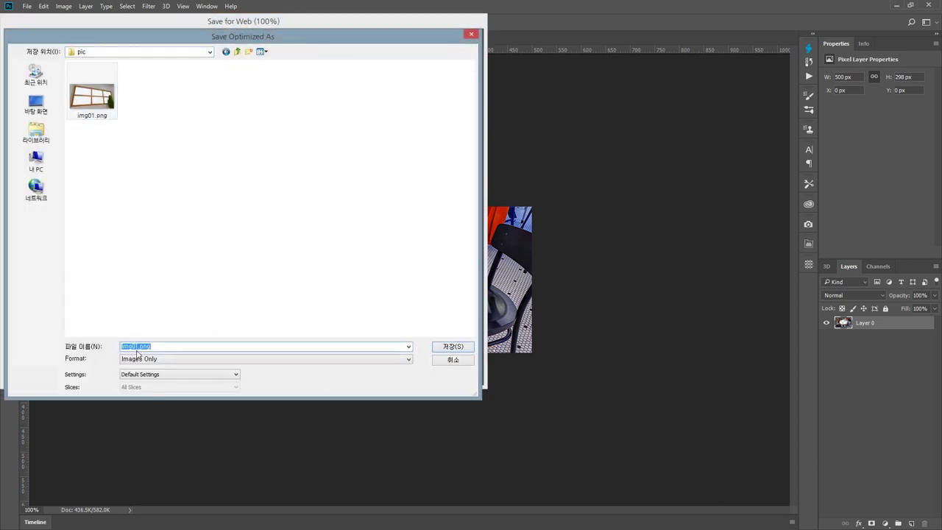
left_click(454, 346)
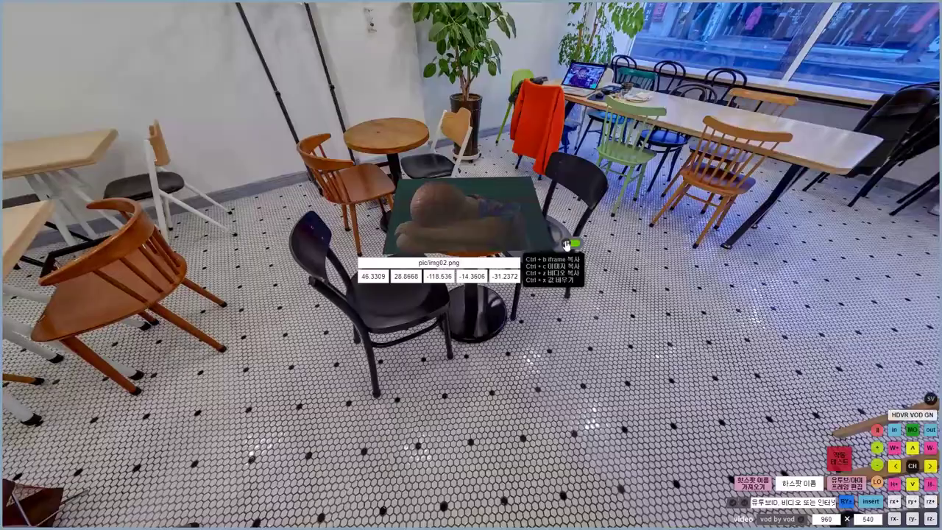
- Switch to the tour and look around the round table to examine how the cutout masks the video
left_click_drag(480, 210, 481, 228)
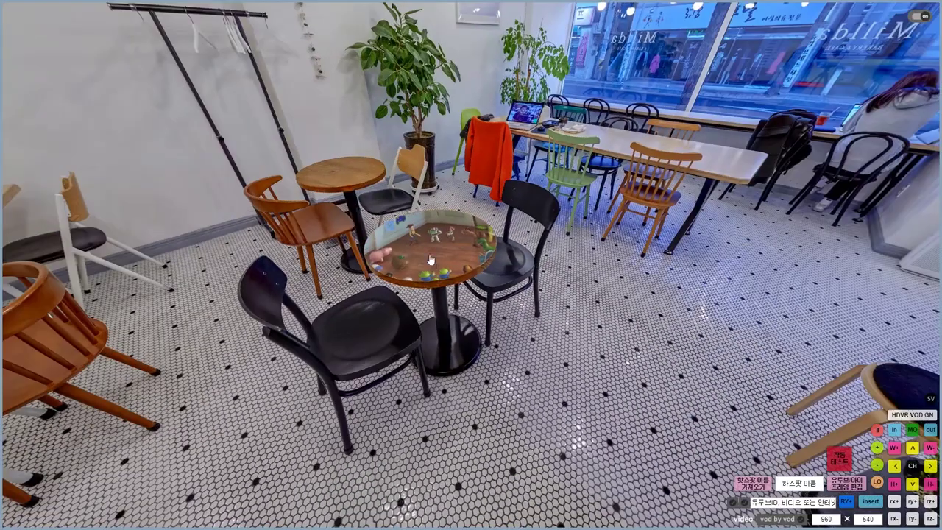
left_click(464, 274)
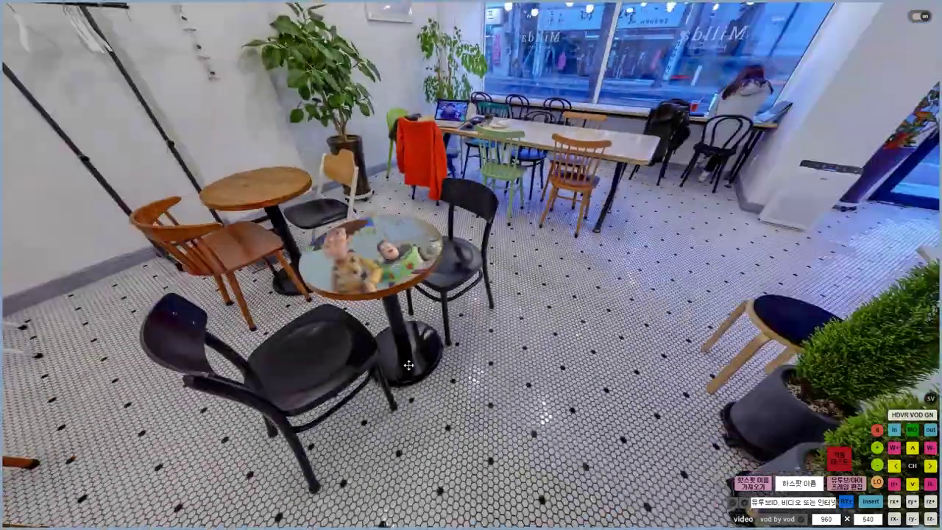
left_click(429, 243)
left_click(428, 243)
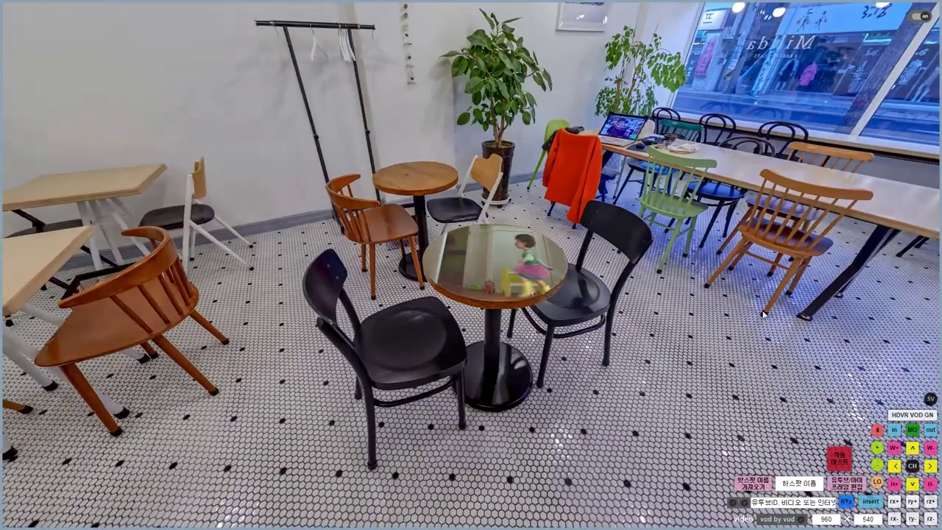
left_click_drag(905, 481, 547, 181)
left_click_drag(497, 379, 573, 450)
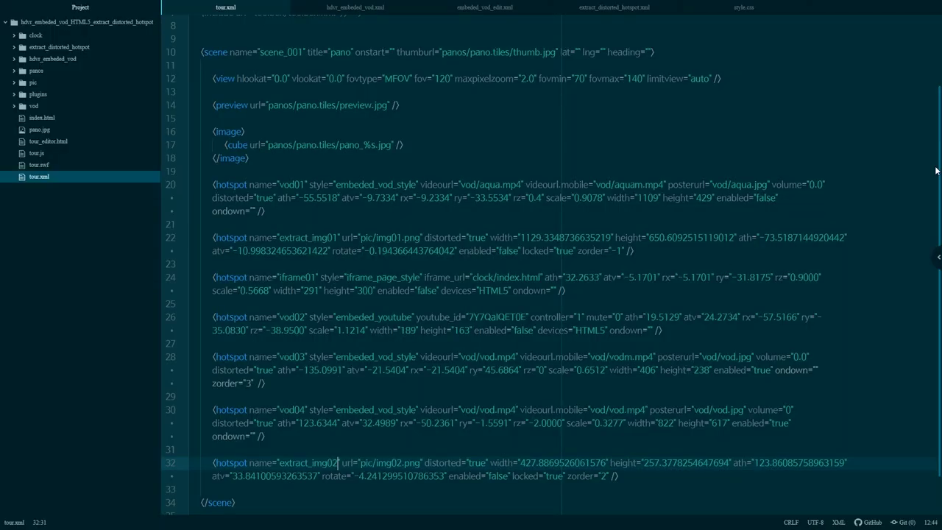
- In tour.xml, move the opening comment marker so the extract_distorted_hotspot include is commented out too
scroll(934, 171, "up", 3)
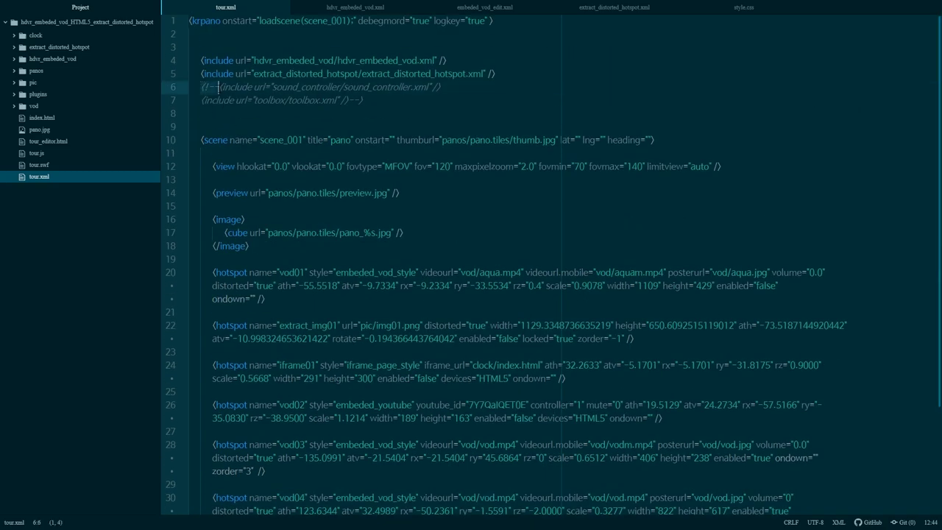
key("BackSpace")
key("BackSpace")
key("BackSpace")
key("BackSpace")
type("<!--")
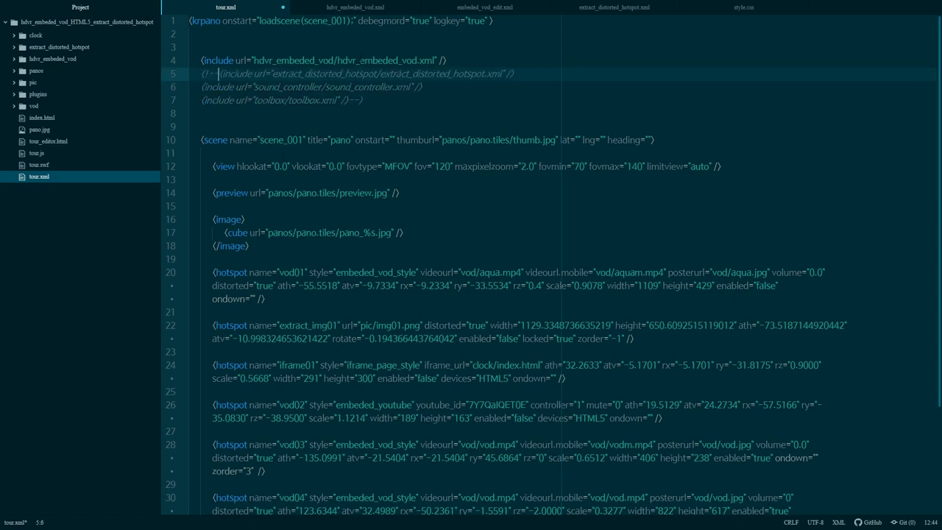
- In hdvr_embeded_vod.xml, set edit_mode to "false" and add the comment markers <!-- and -->, then return to tour.xml
left_click(355, 6)
type("false")
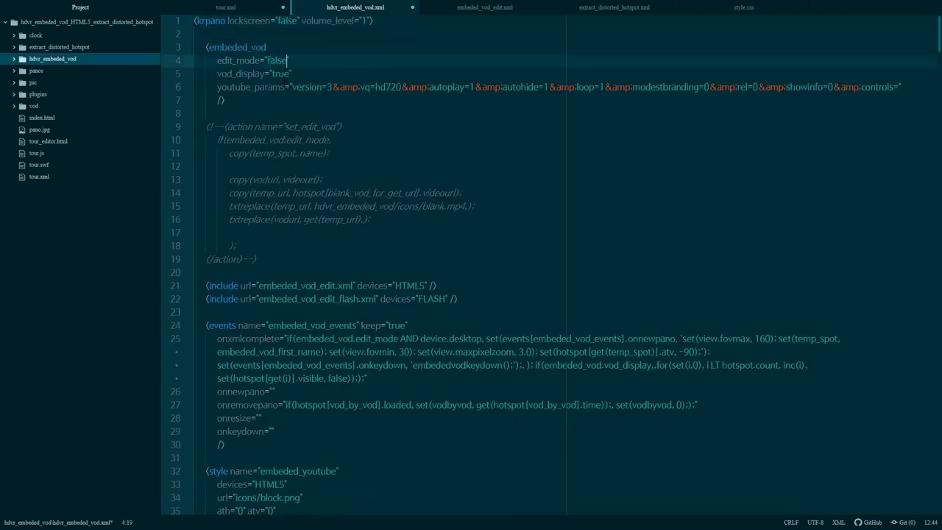
type("!--")
type("-->")
left_click(239, 9)
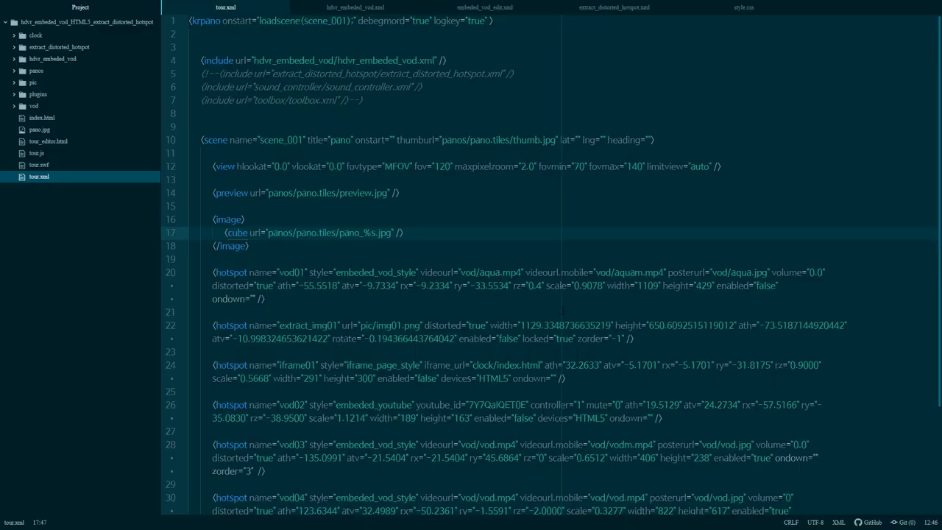
- Undo the latest comment and edit_mode changes in tour.xml and hdvr_embeded_vod.xml
key("ctrl+z")
key("ctrl+z")
left_click(336, 8)
key("ctrl+z")
key("ctrl+z")
key("ctrl+z")
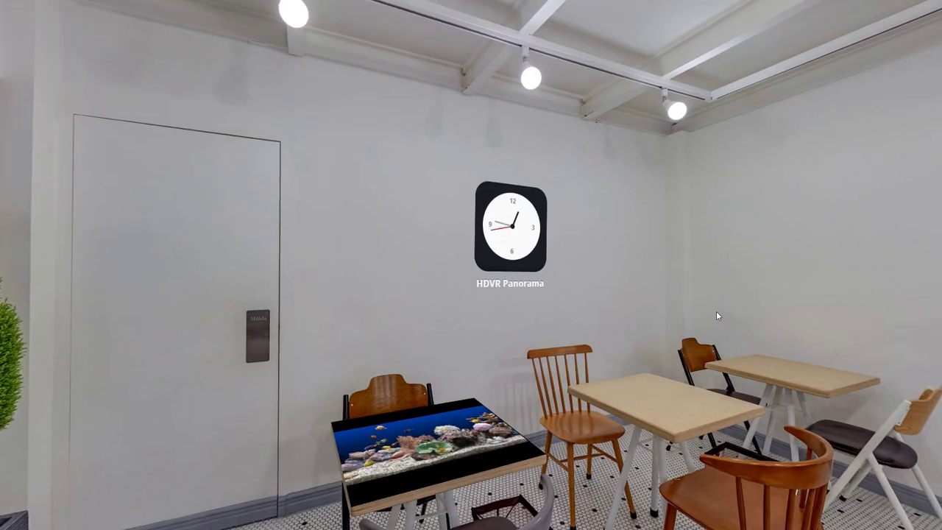
- Reload the tour and centre the wall clock in a closer view
key("F5")
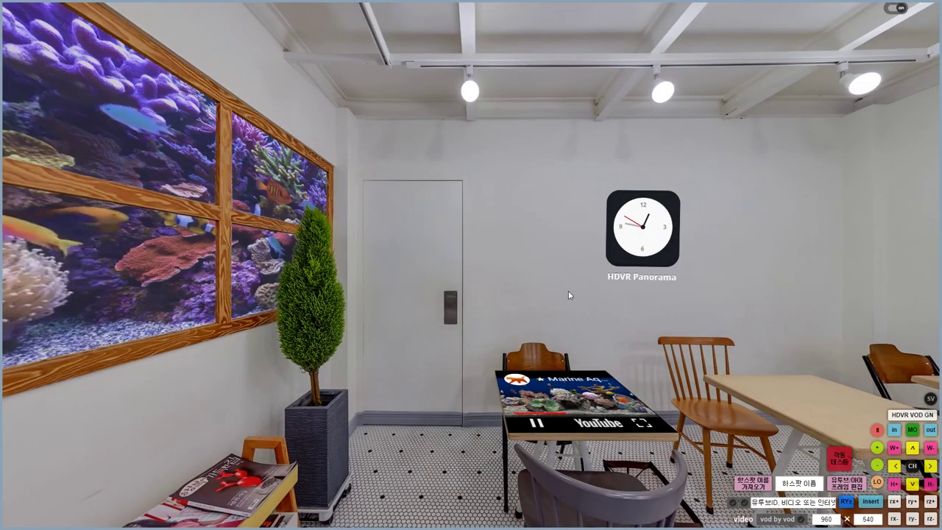
left_click_drag(568, 294, 425, 297)
scroll(426, 296, "up", 3)
left_click_drag(522, 349, 517, 370)
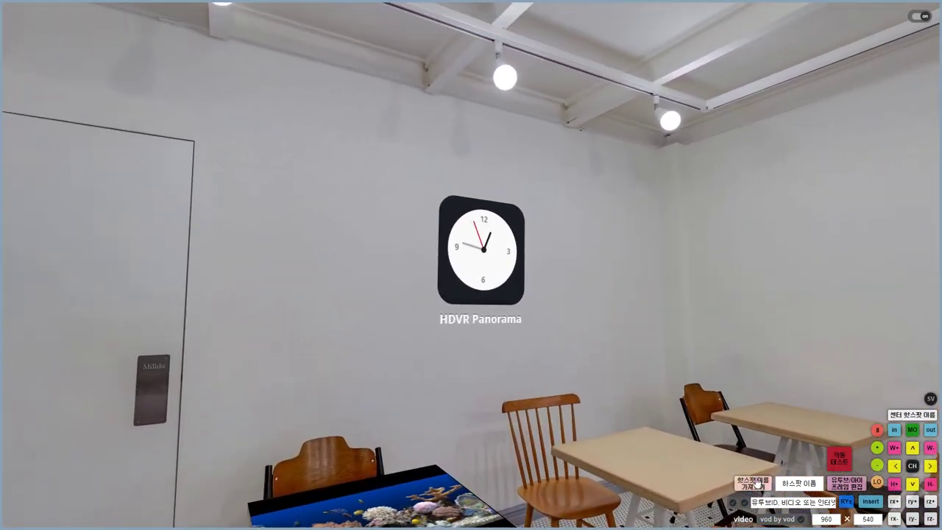